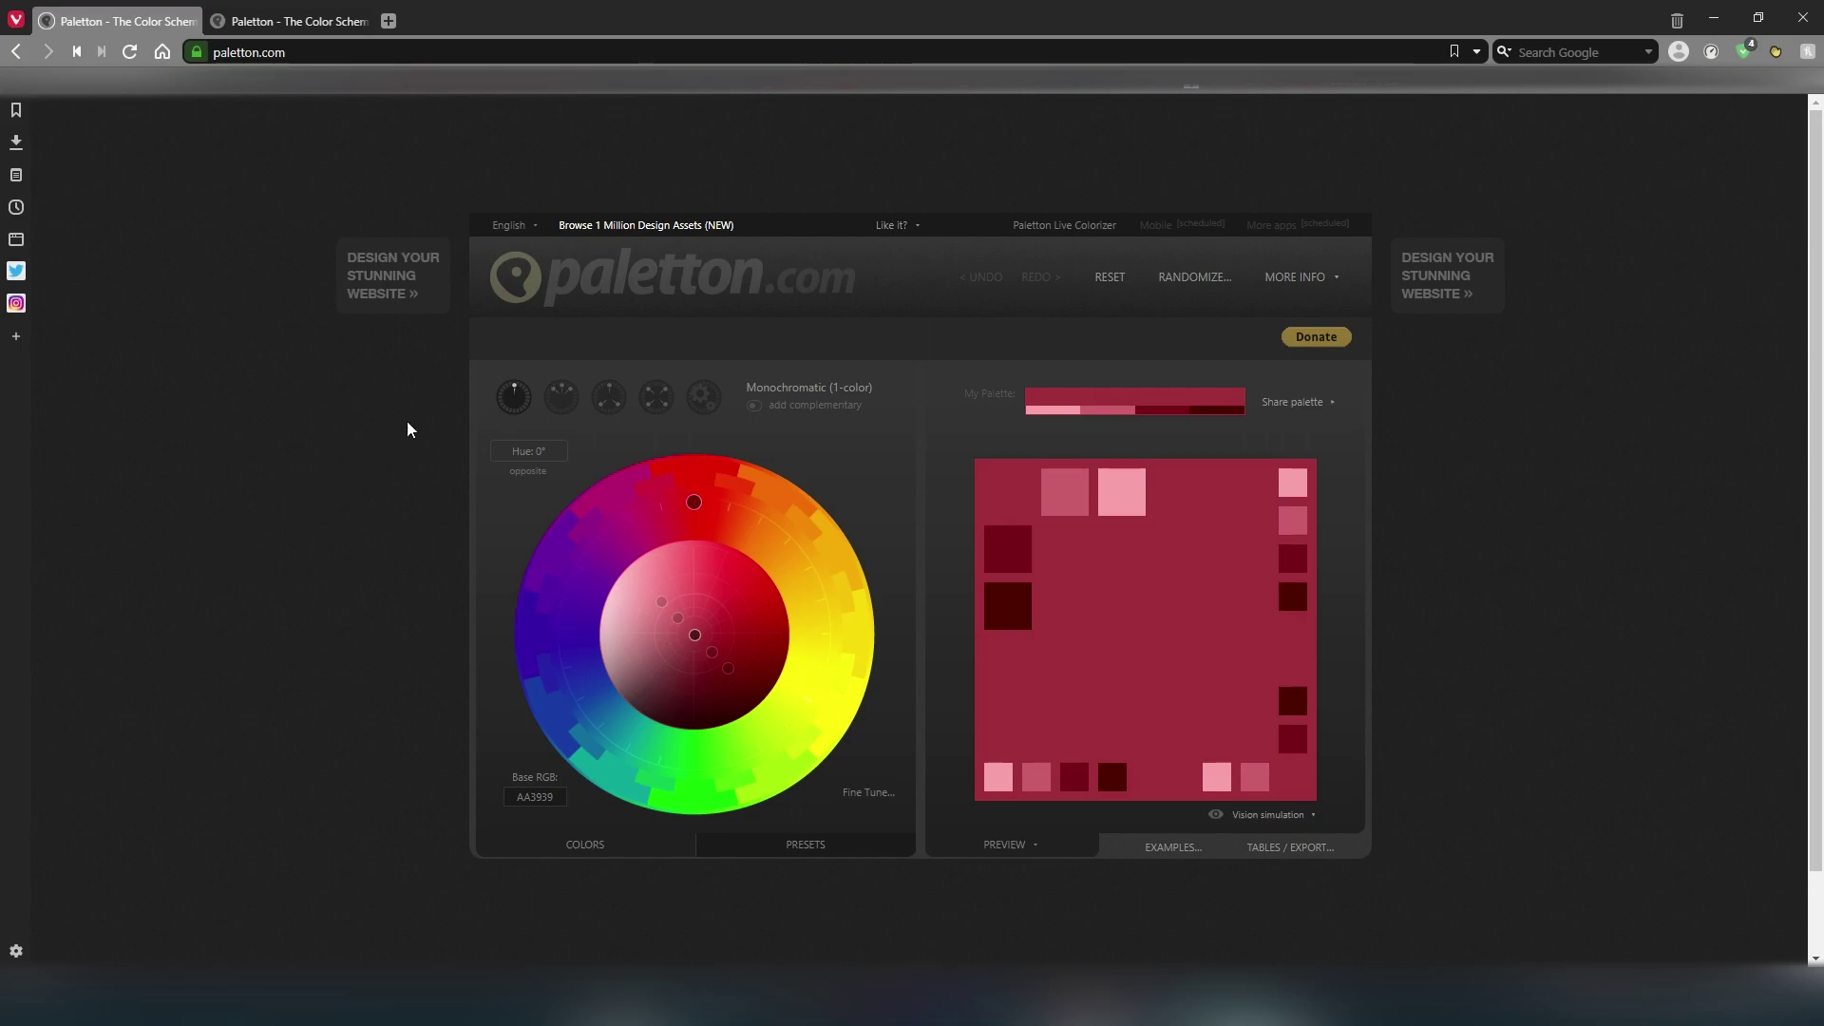
Preview the Adjacent, Triad, Tetrad, Free style and monochromatic colour schemes in turn
click(561, 396)
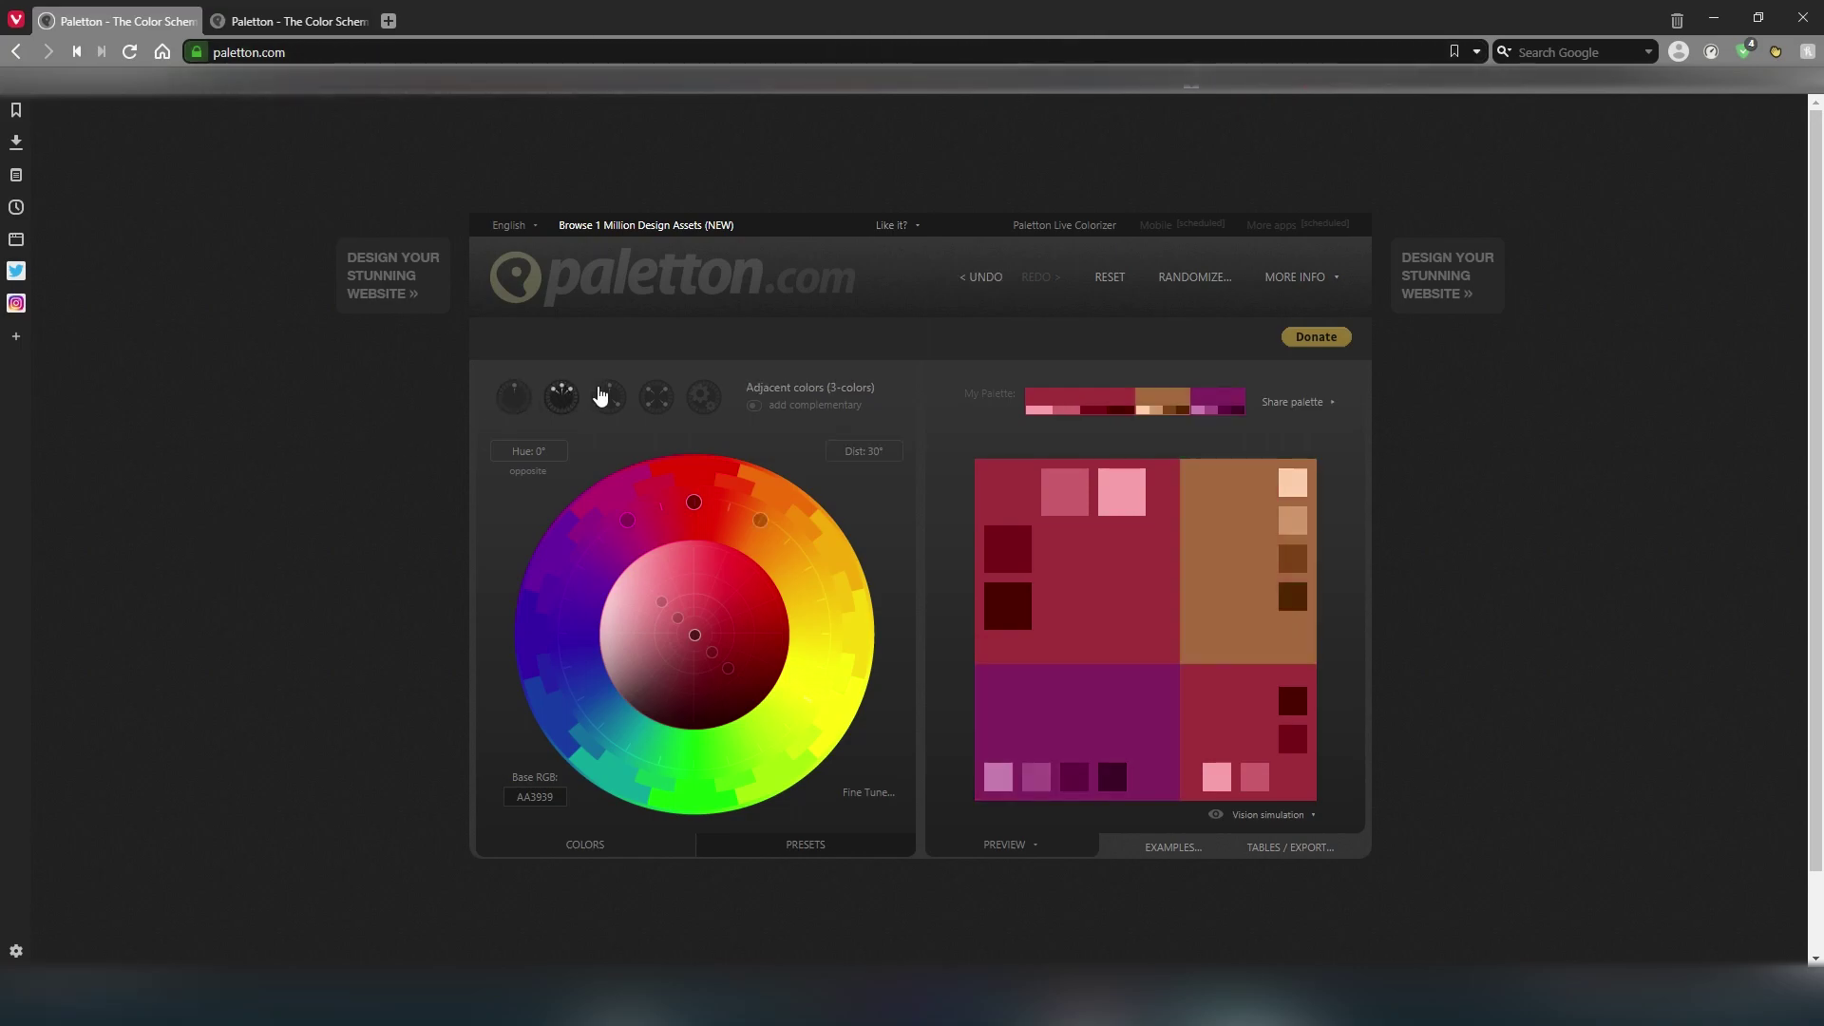
click(609, 397)
click(657, 396)
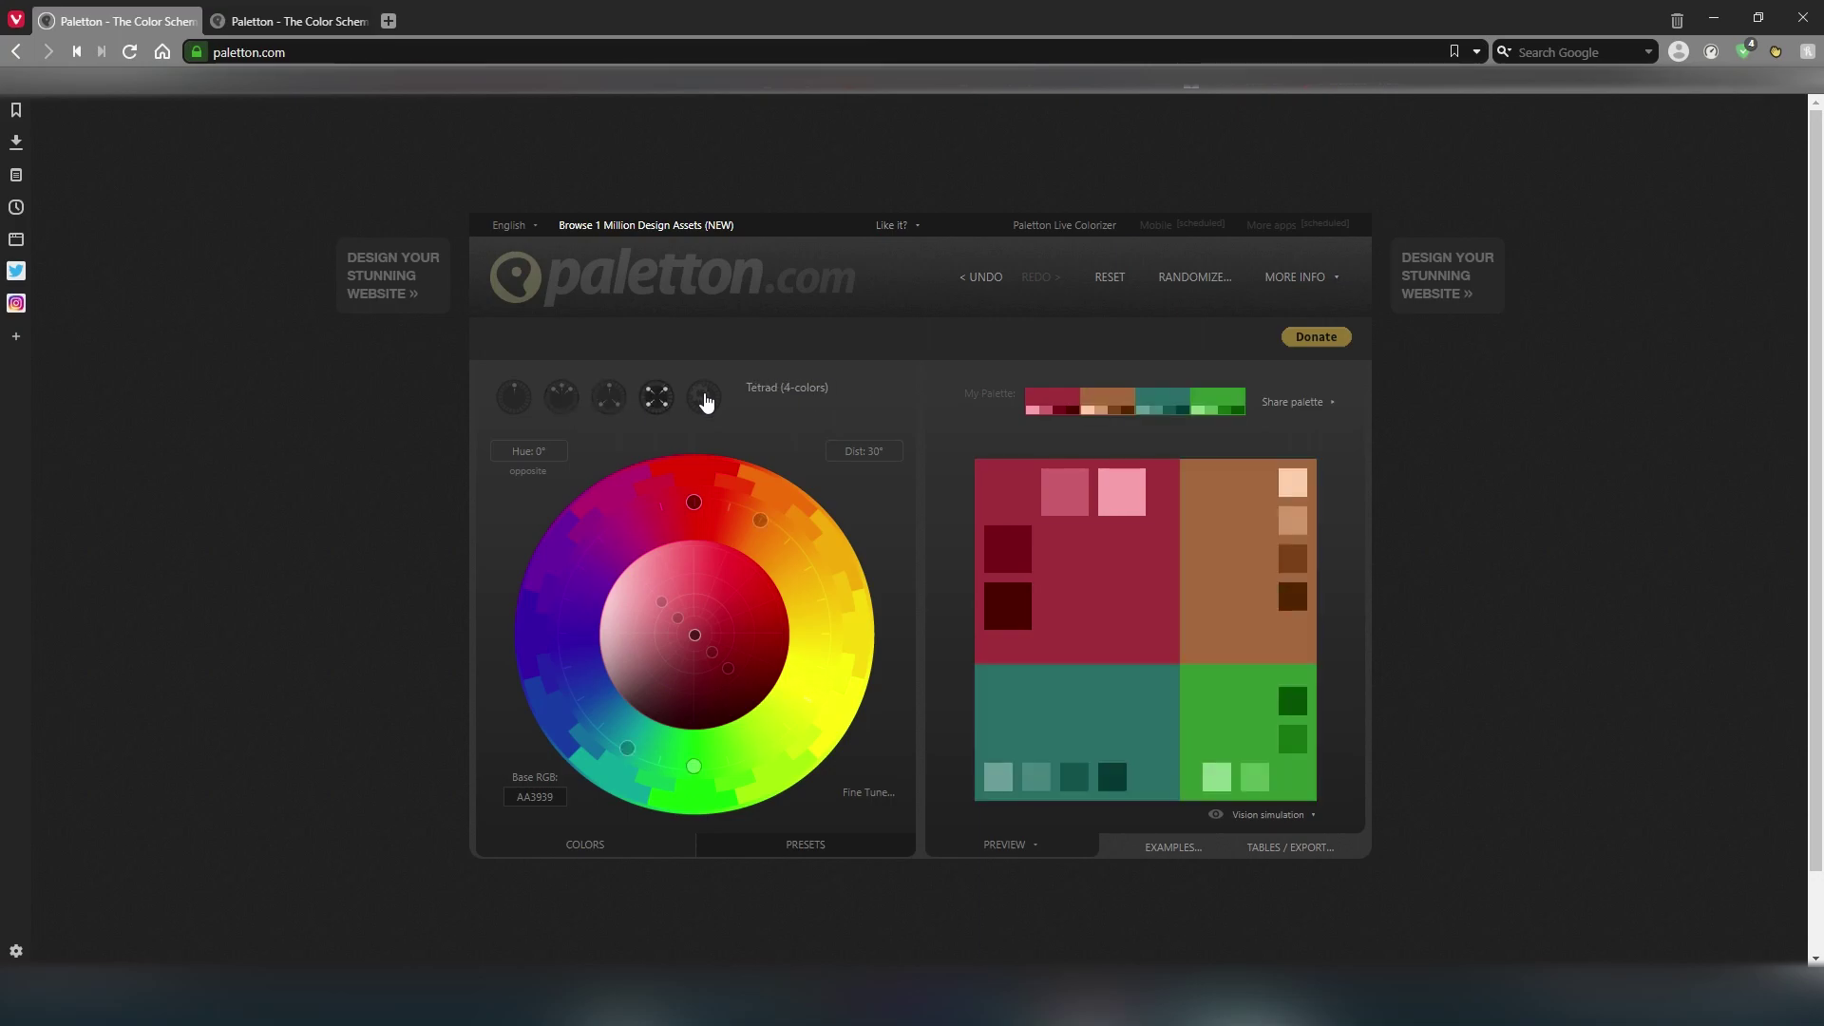
click(704, 399)
click(514, 397)
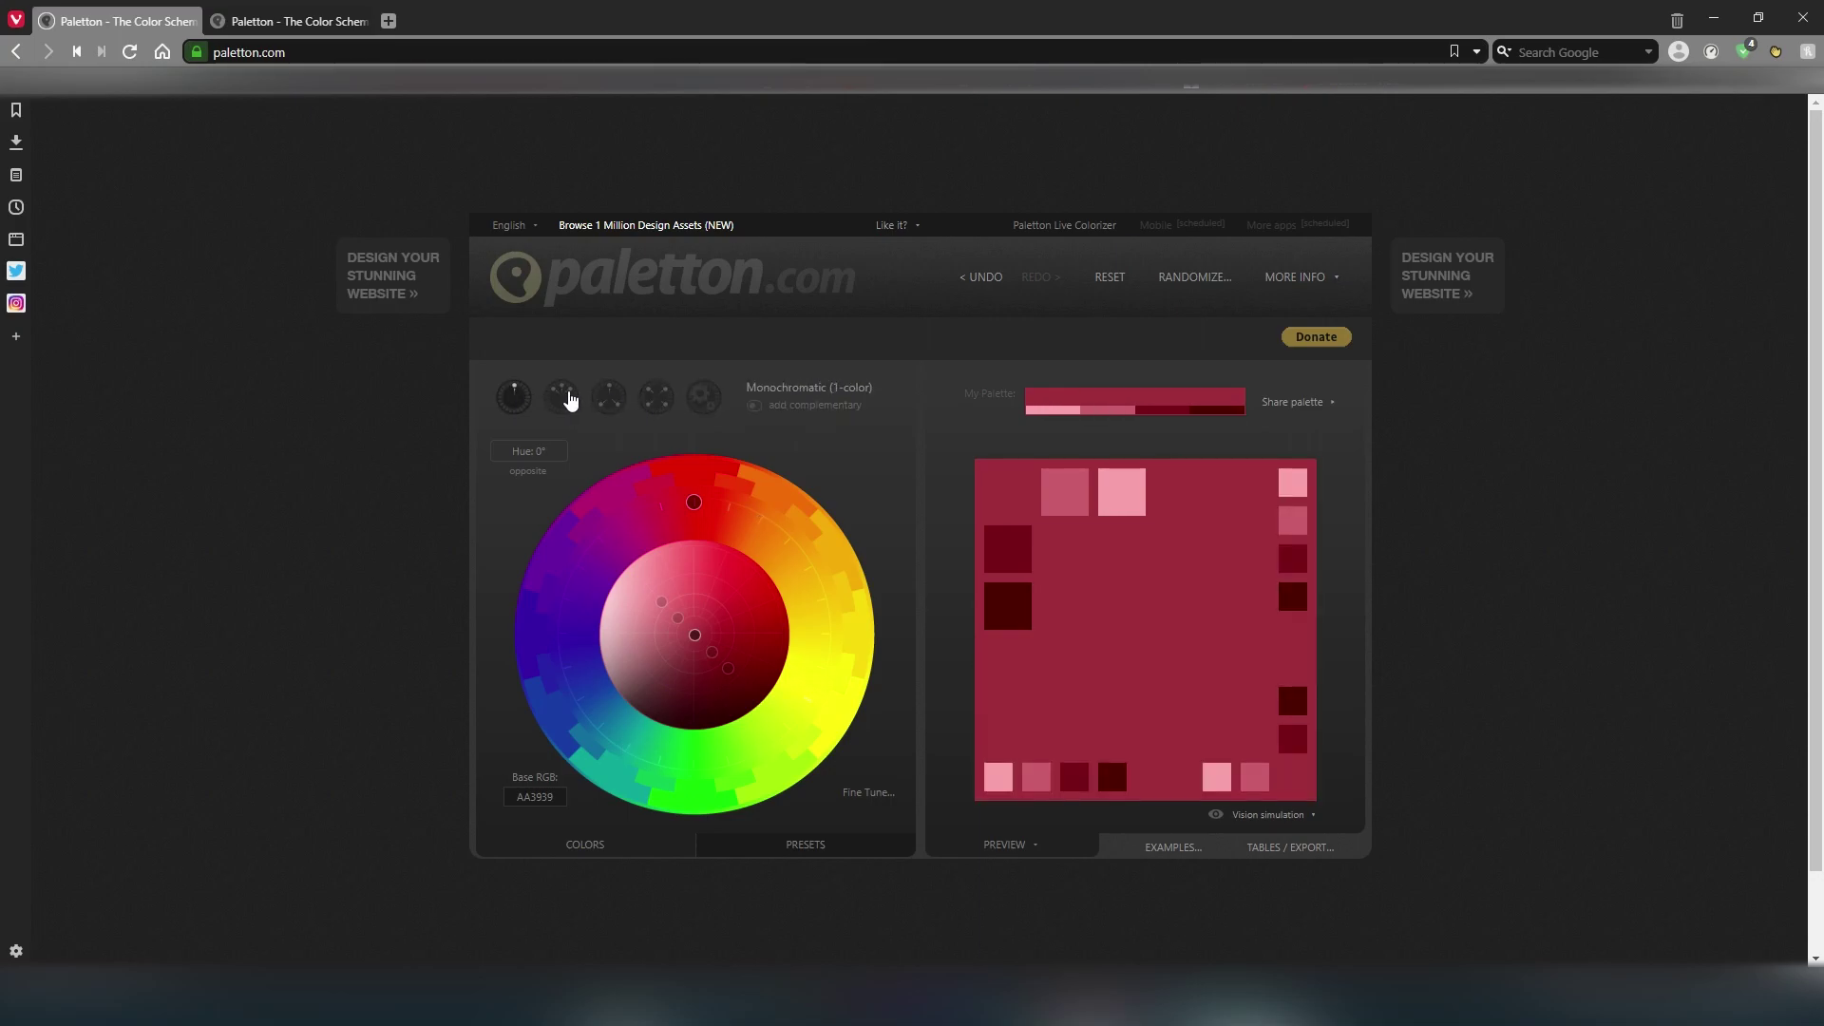
click(568, 398)
click(609, 398)
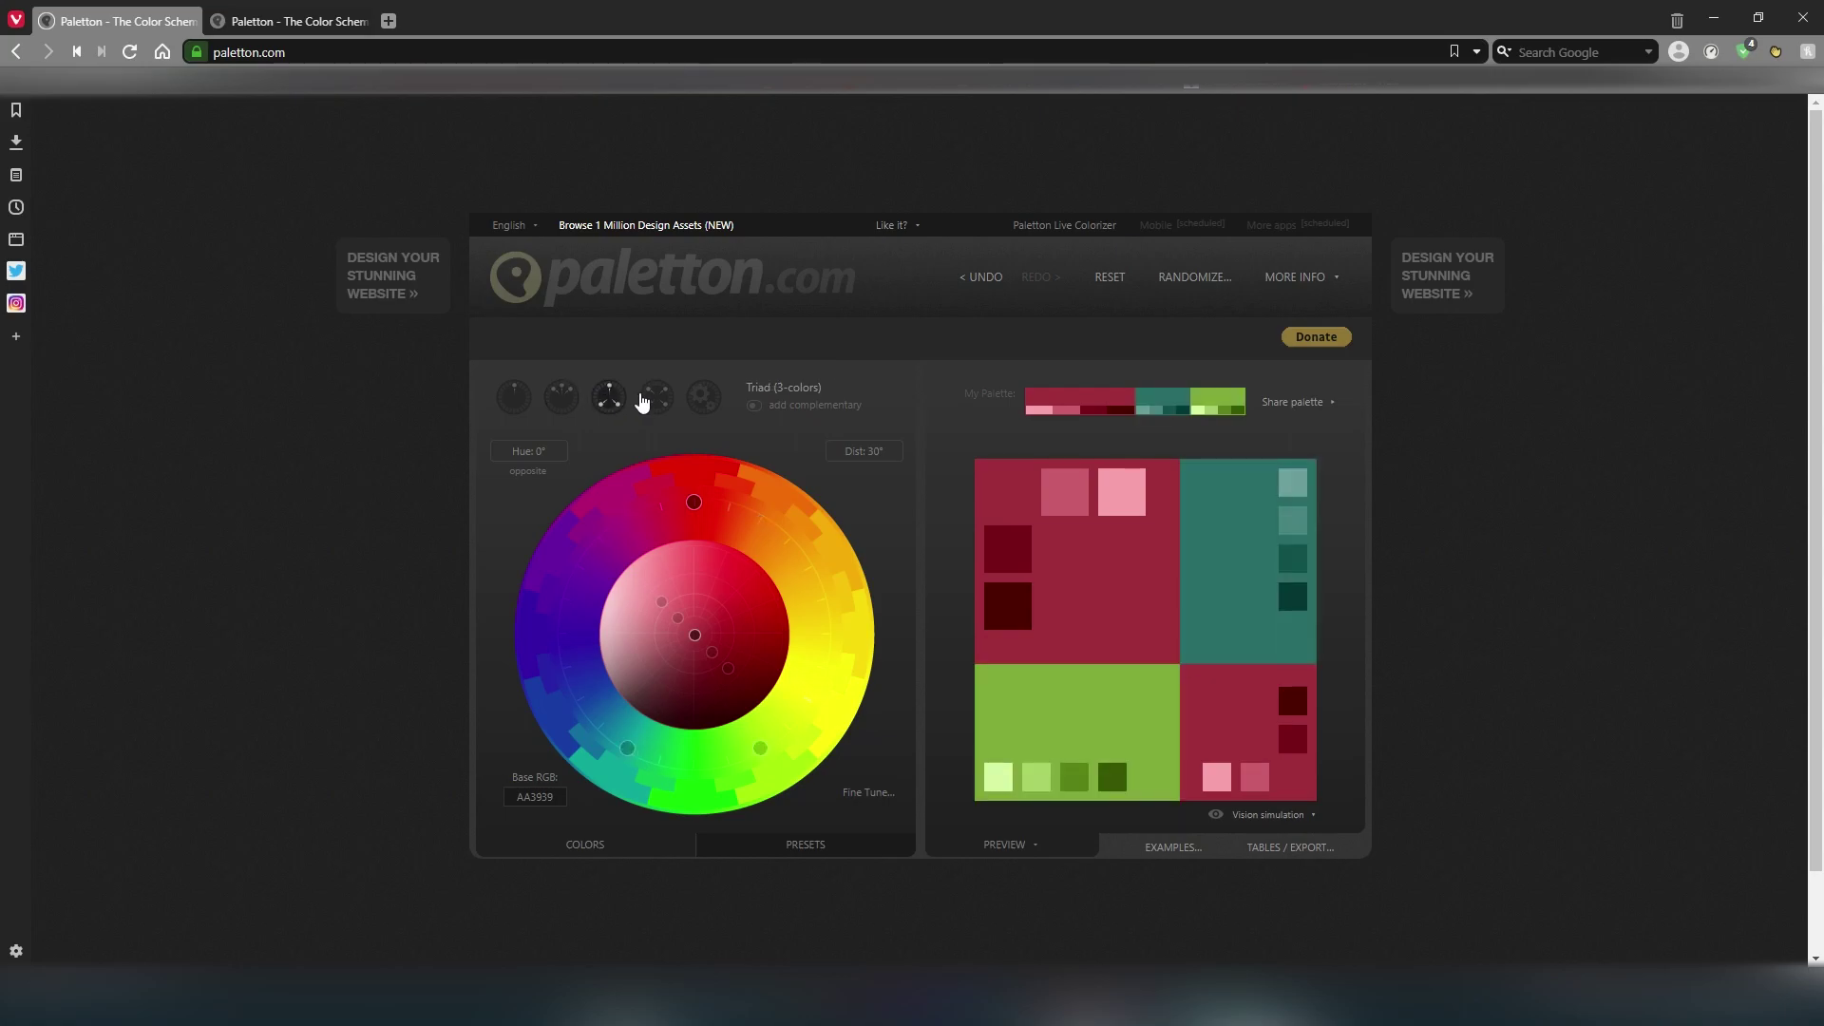
click(649, 401)
click(701, 402)
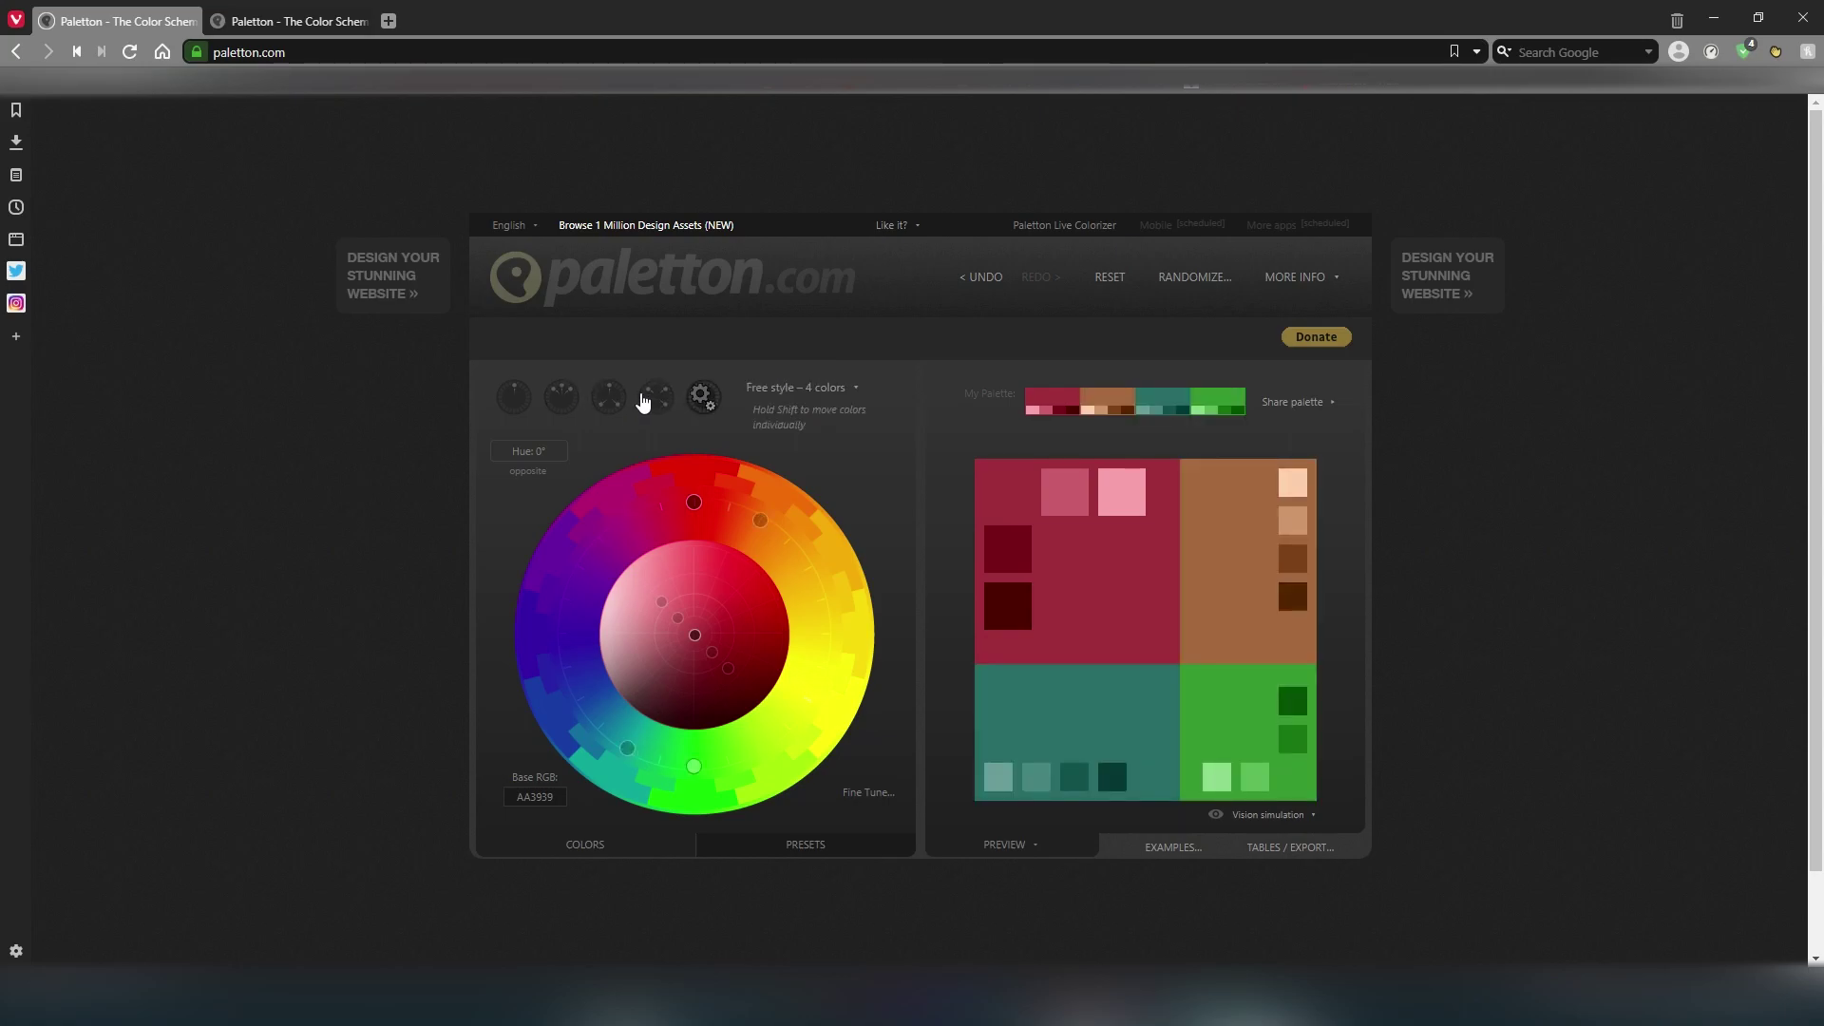
Choose the Triad scheme, brighten the shade and move the base hue to 192°
click(608, 399)
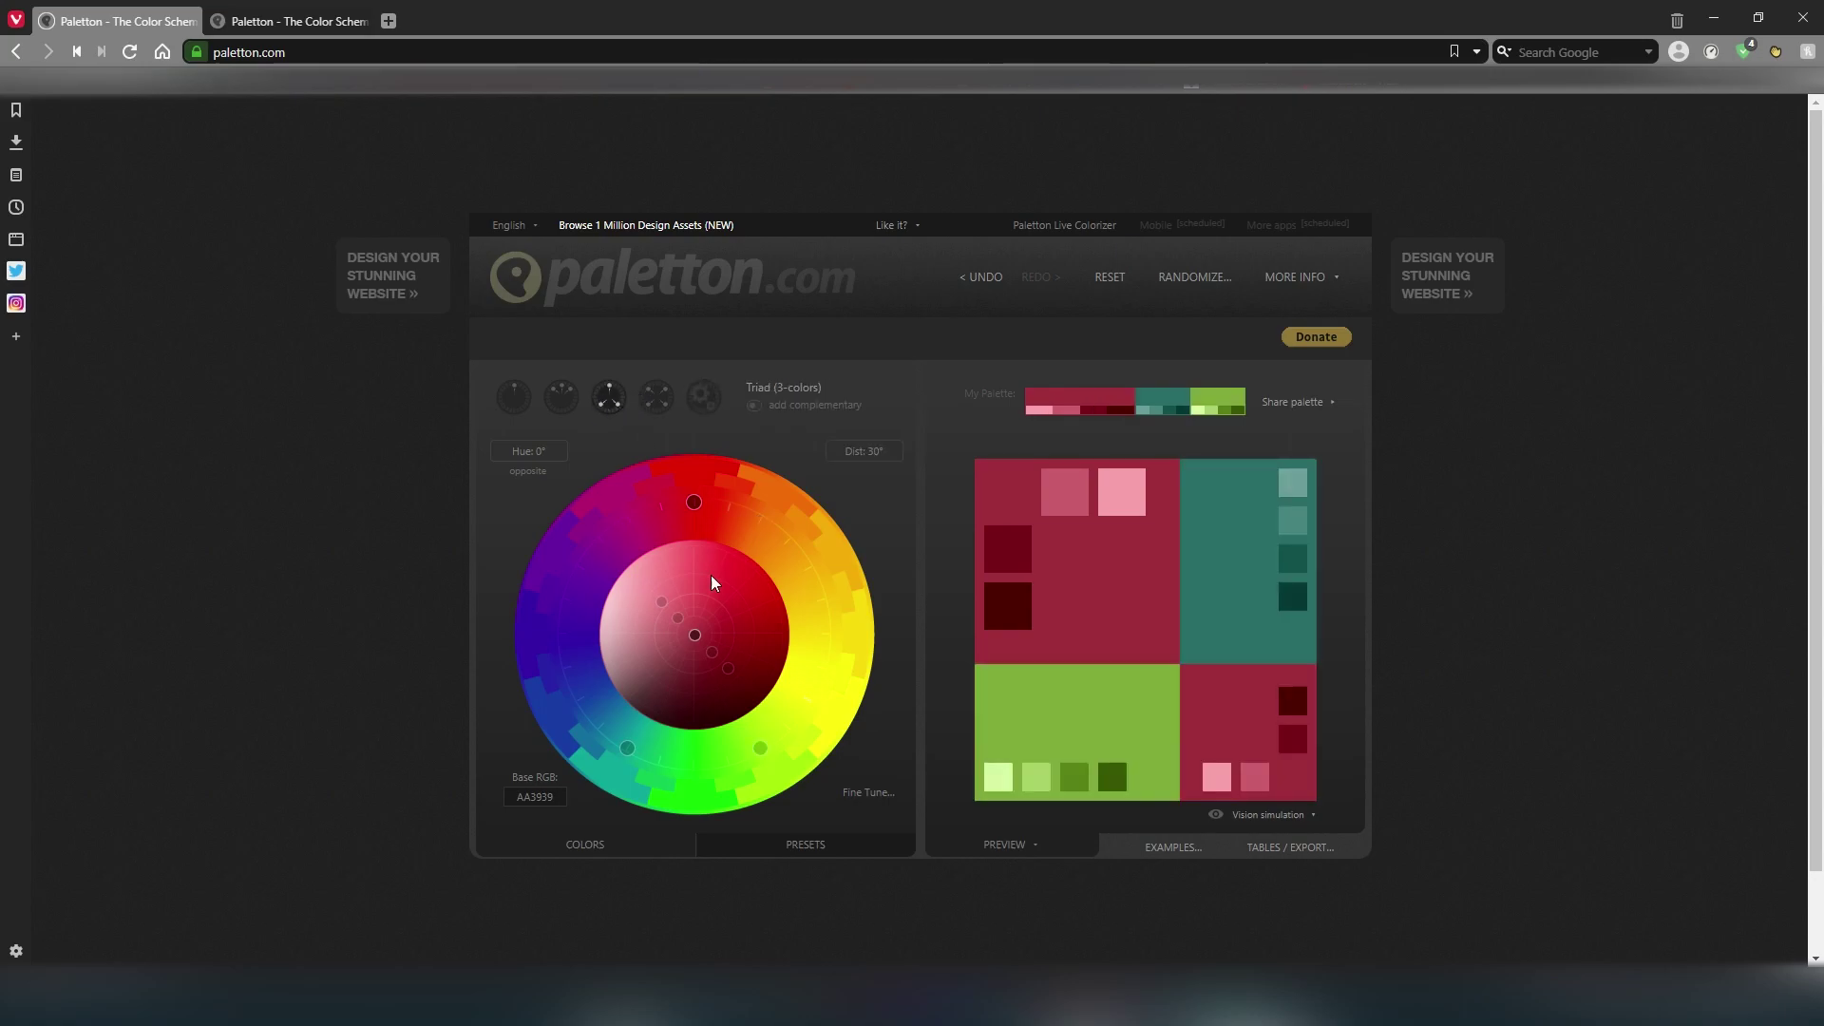
mouse_move(695, 635)
mouse_down()
mouse_move(738, 631)
mouse_move(639, 640)
mouse_move(675, 664)
mouse_move(707, 638)
mouse_up()
drag(831, 574, 668, 763)
drag(706, 639, 603, 663)
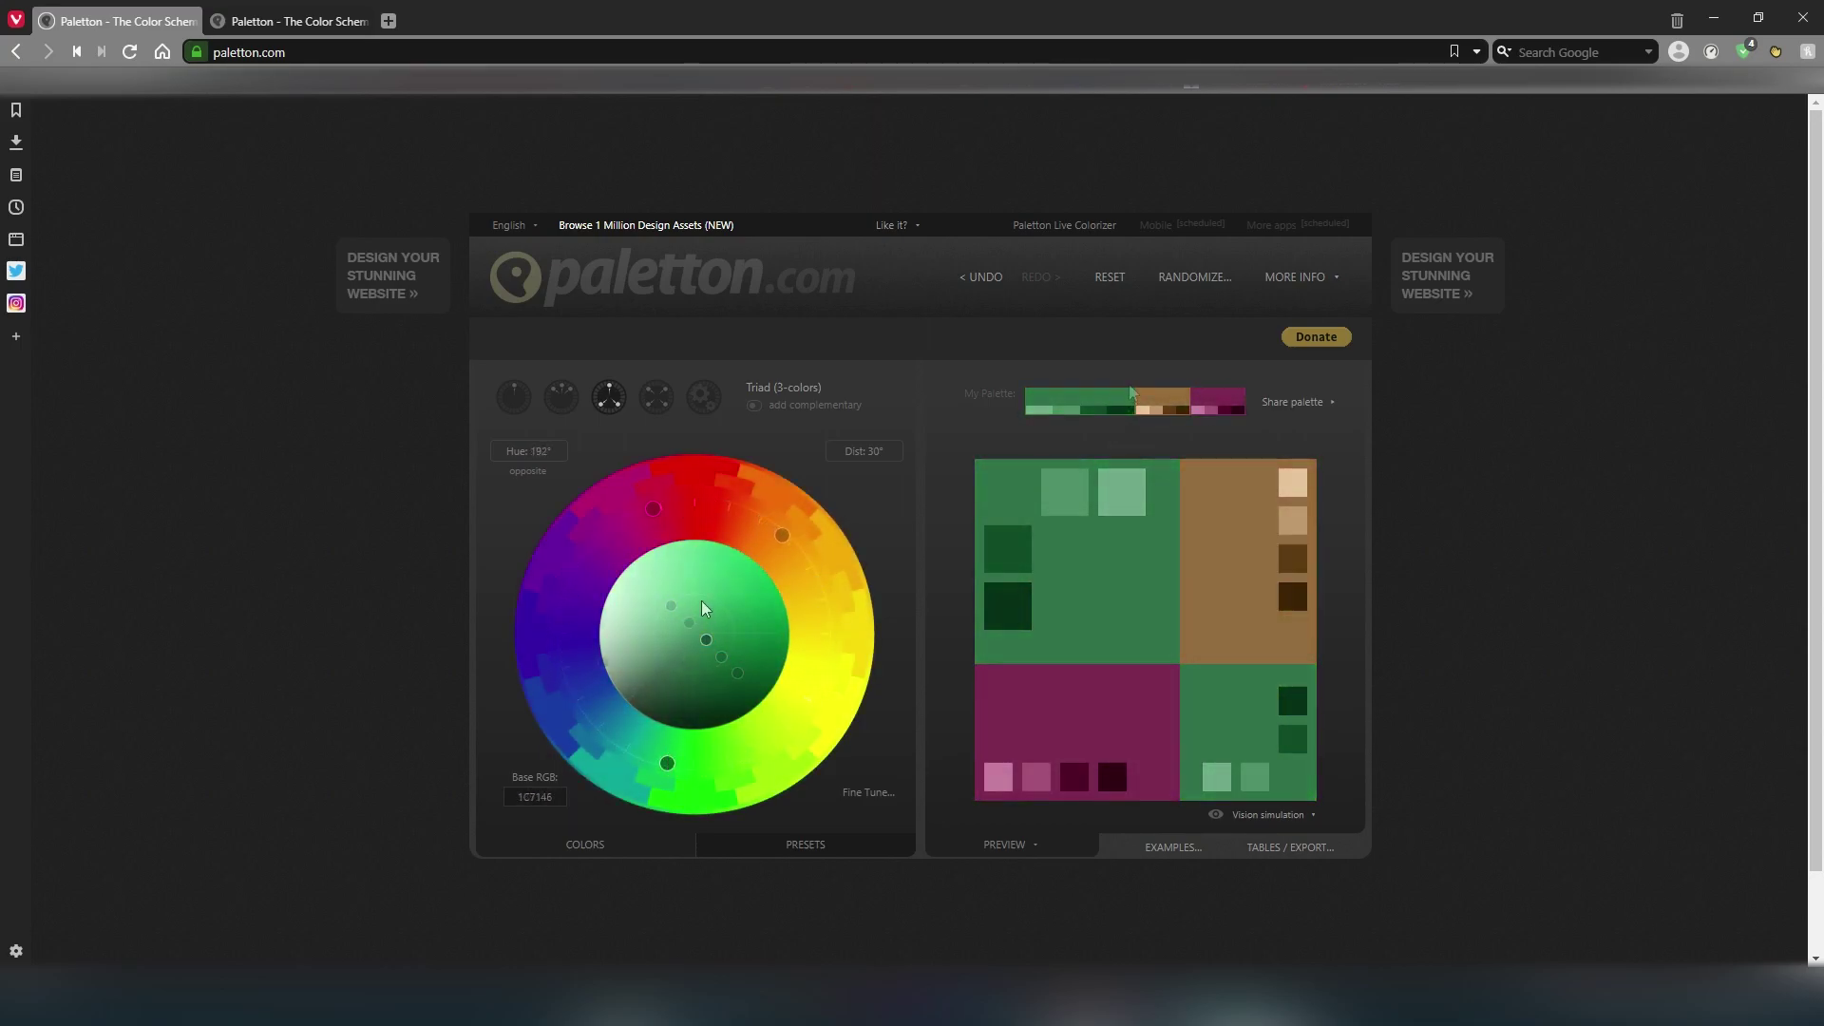
Randomize with Similar/Unlike options until a near-black adjacent-colours palette with base 181818 appears
click(1189, 276)
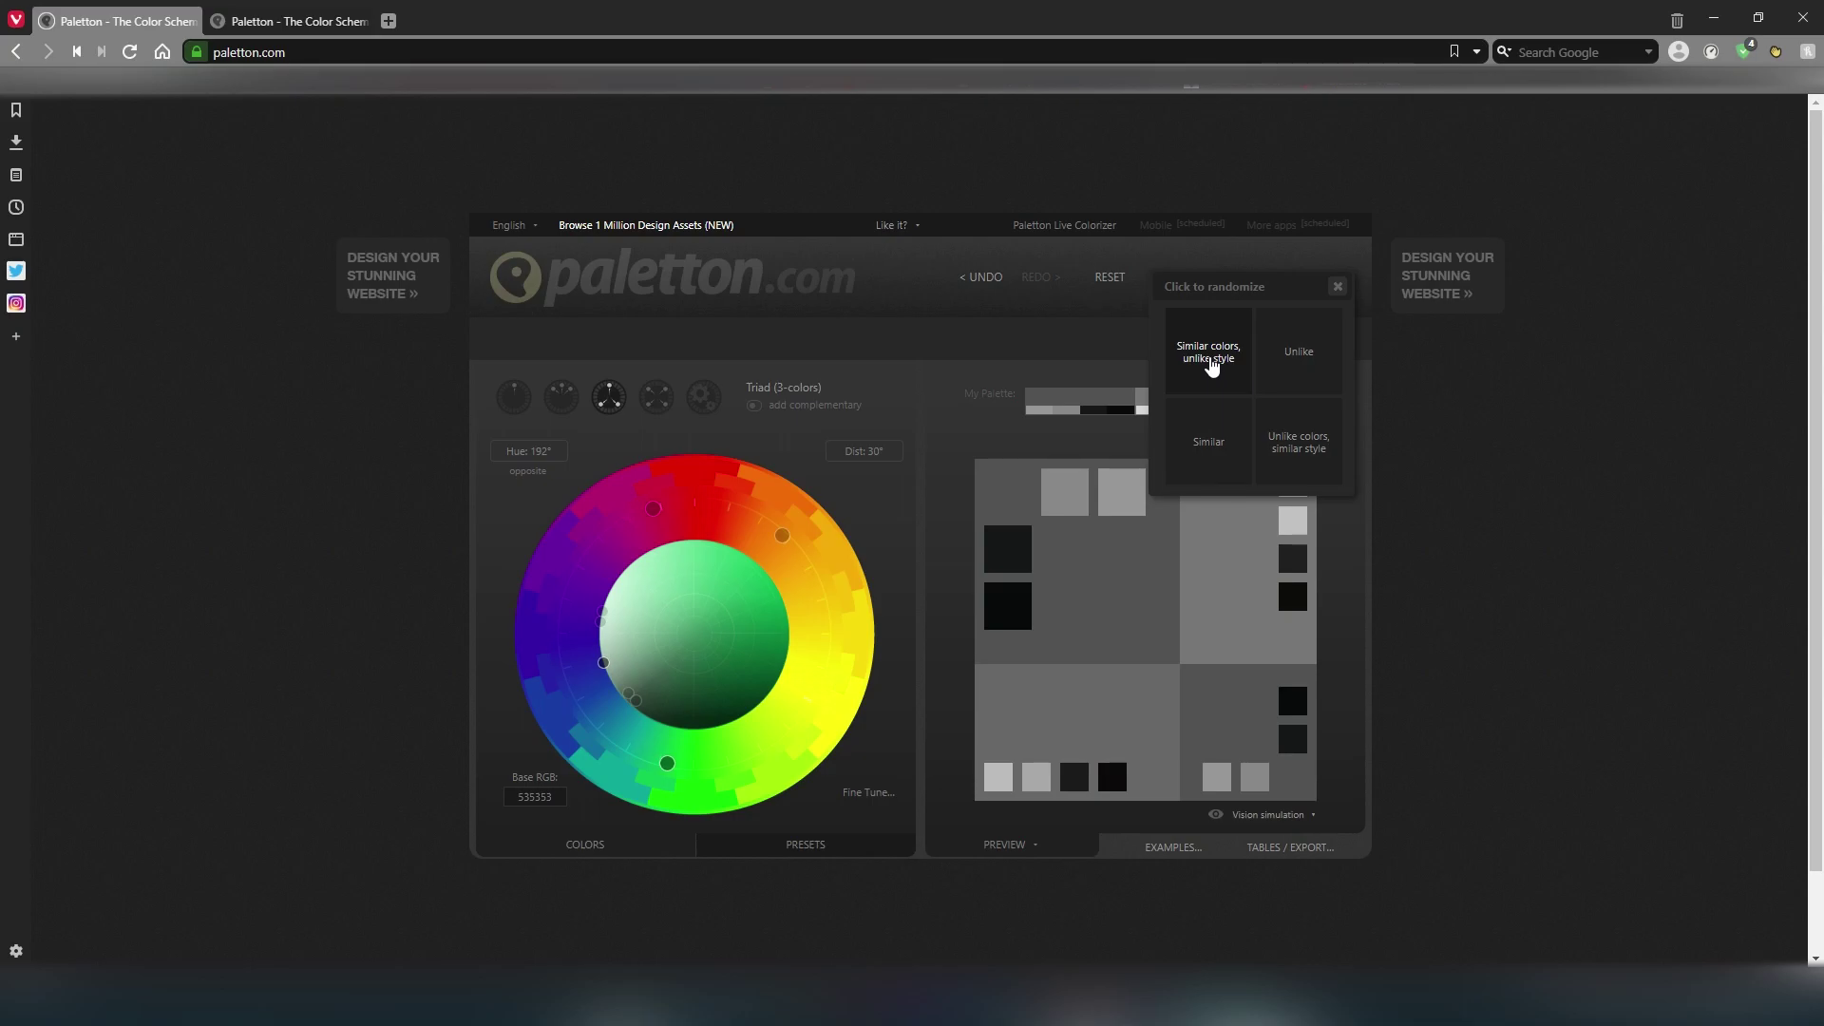
click(1211, 367)
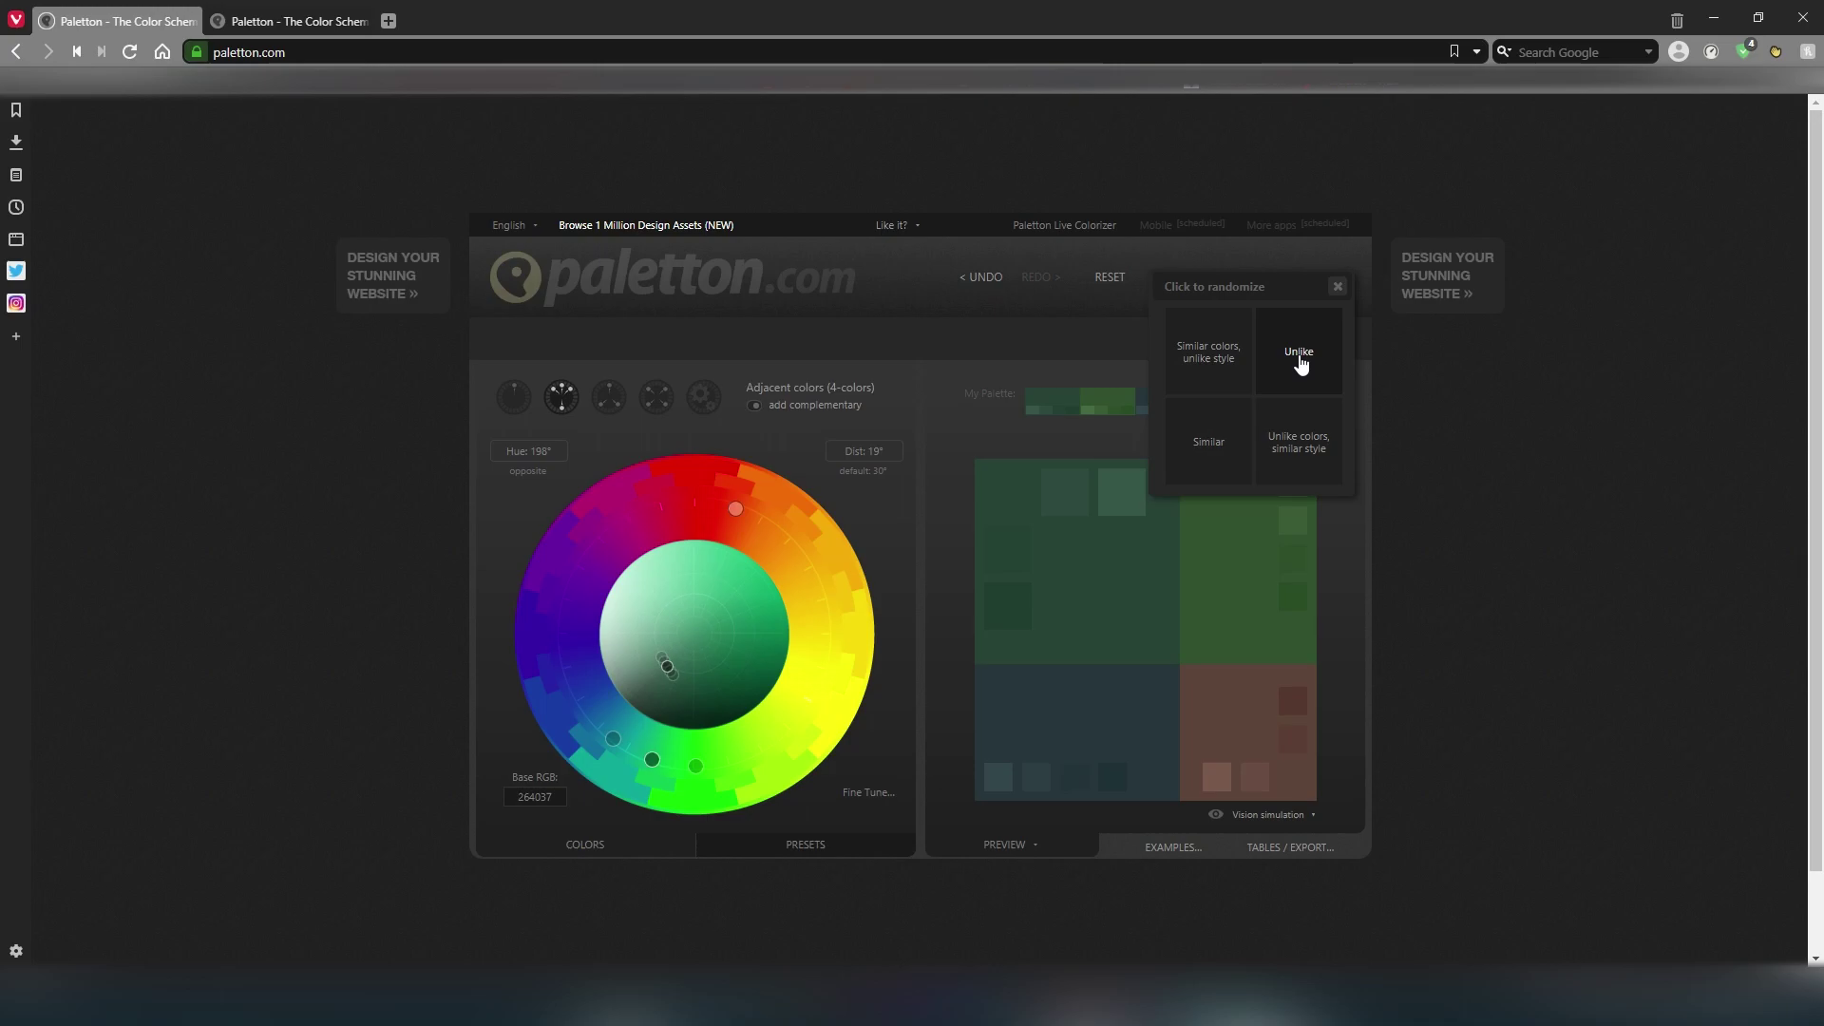
click(1300, 364)
click(1287, 437)
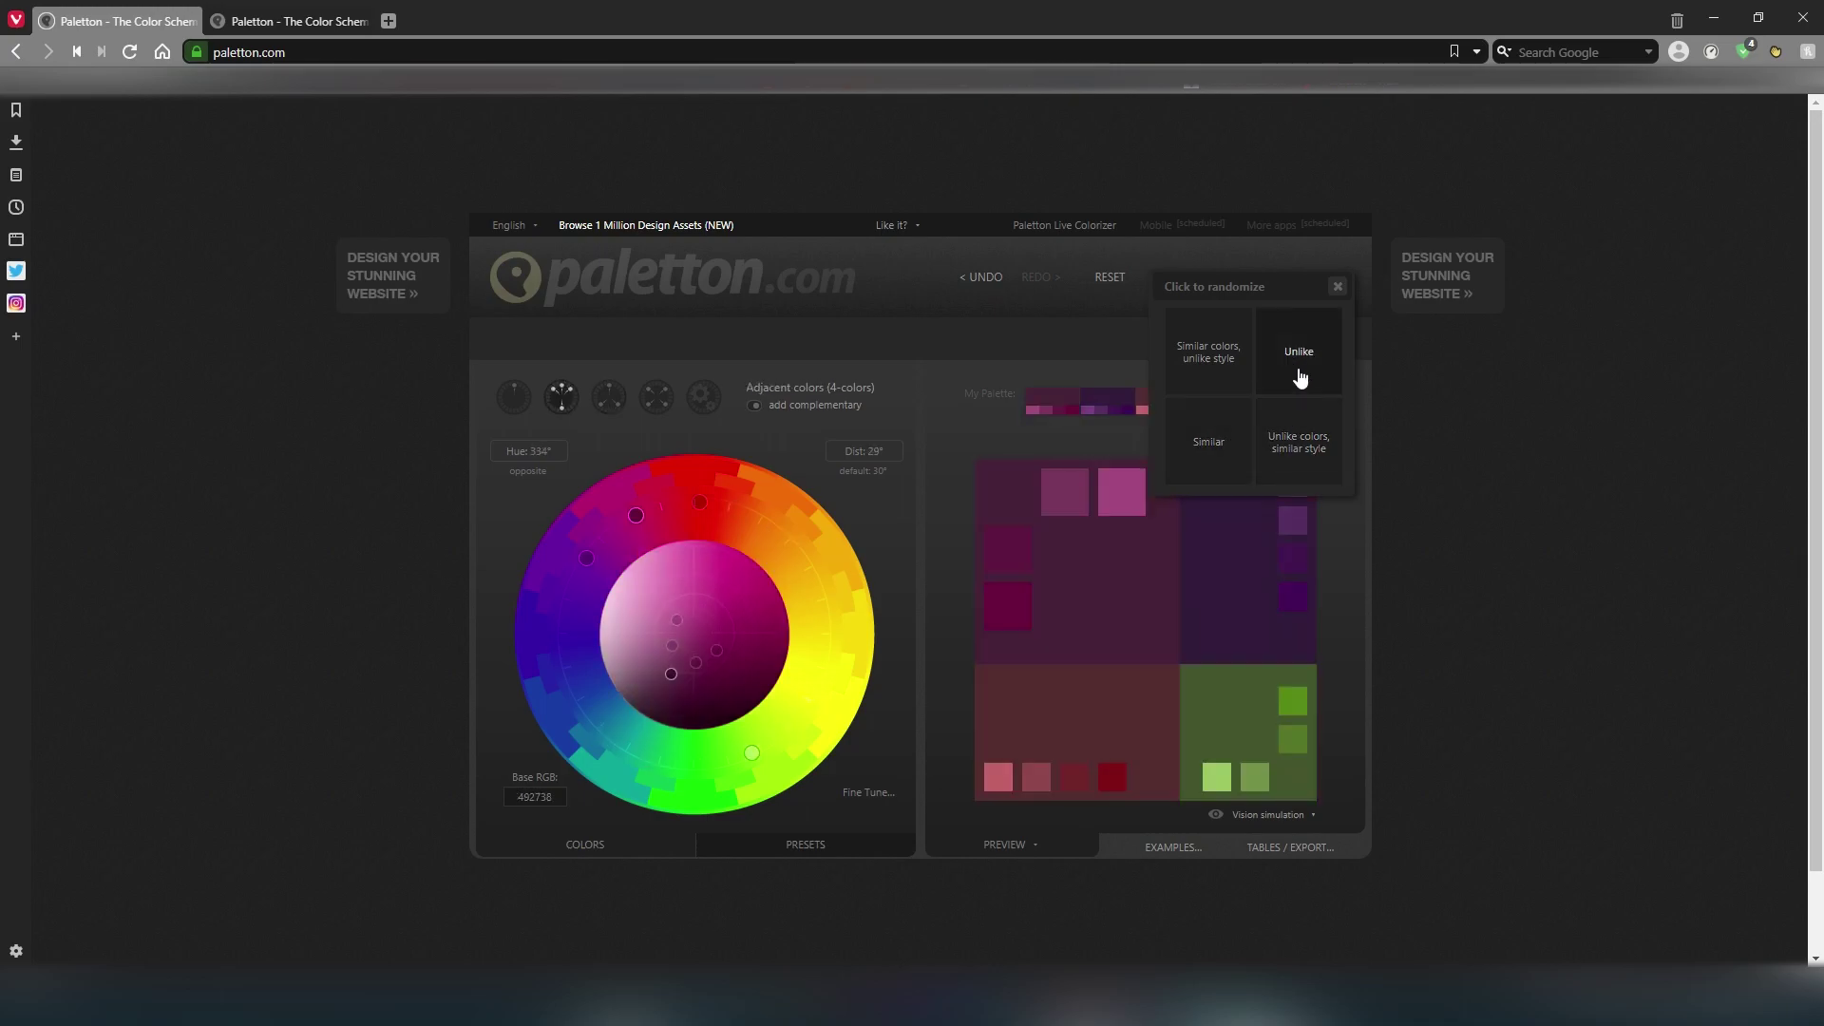
click(1300, 378)
click(1295, 444)
click(1221, 455)
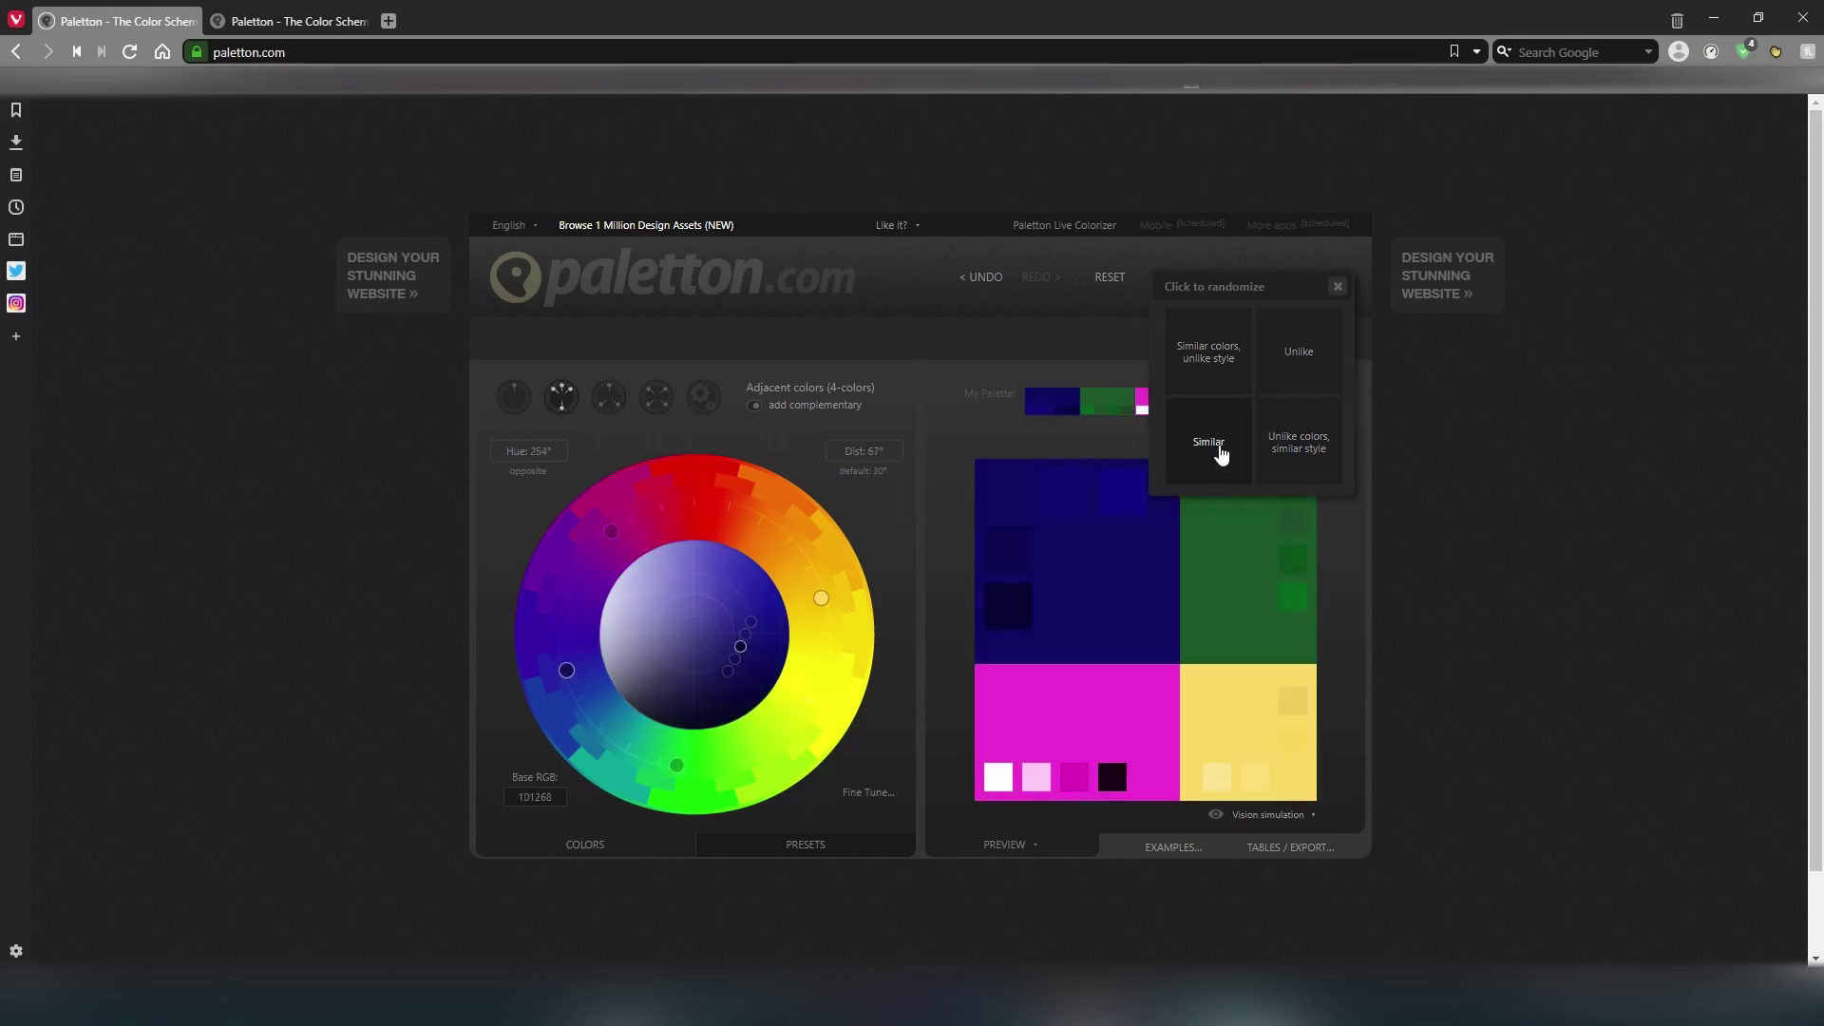
click(1300, 458)
click(1212, 449)
click(1226, 378)
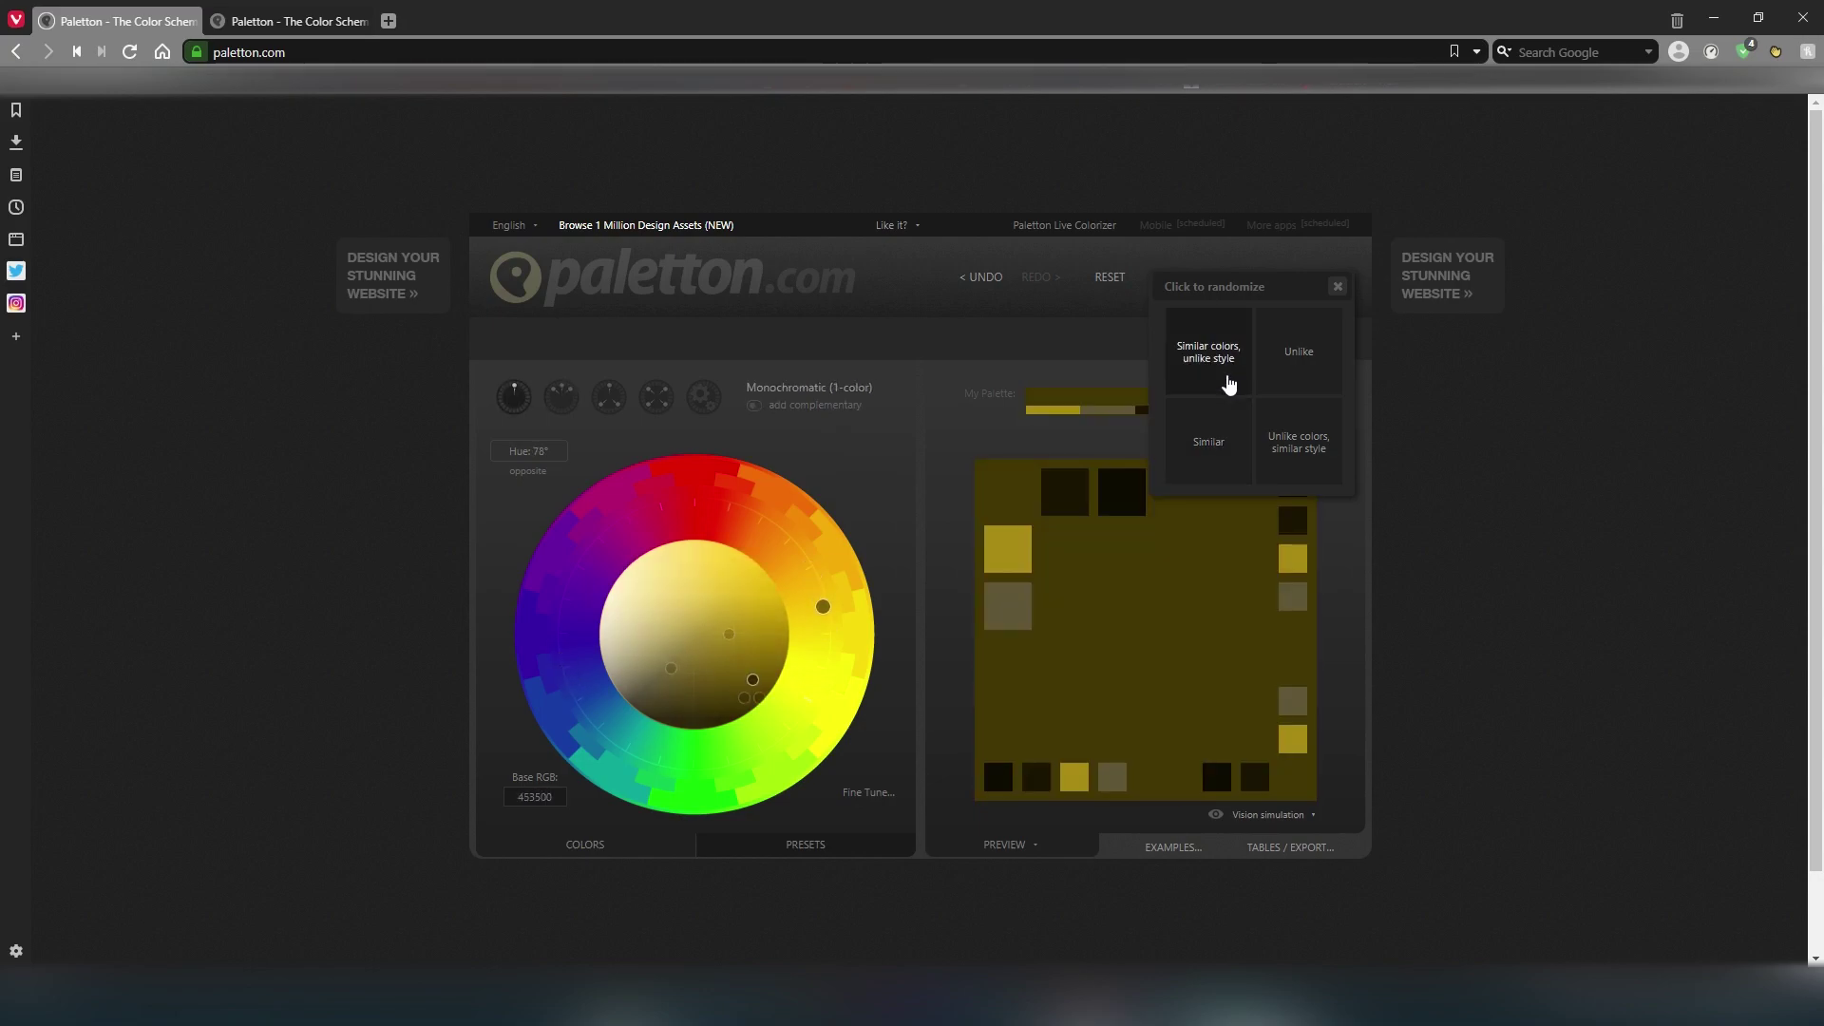
click(1228, 383)
click(1229, 383)
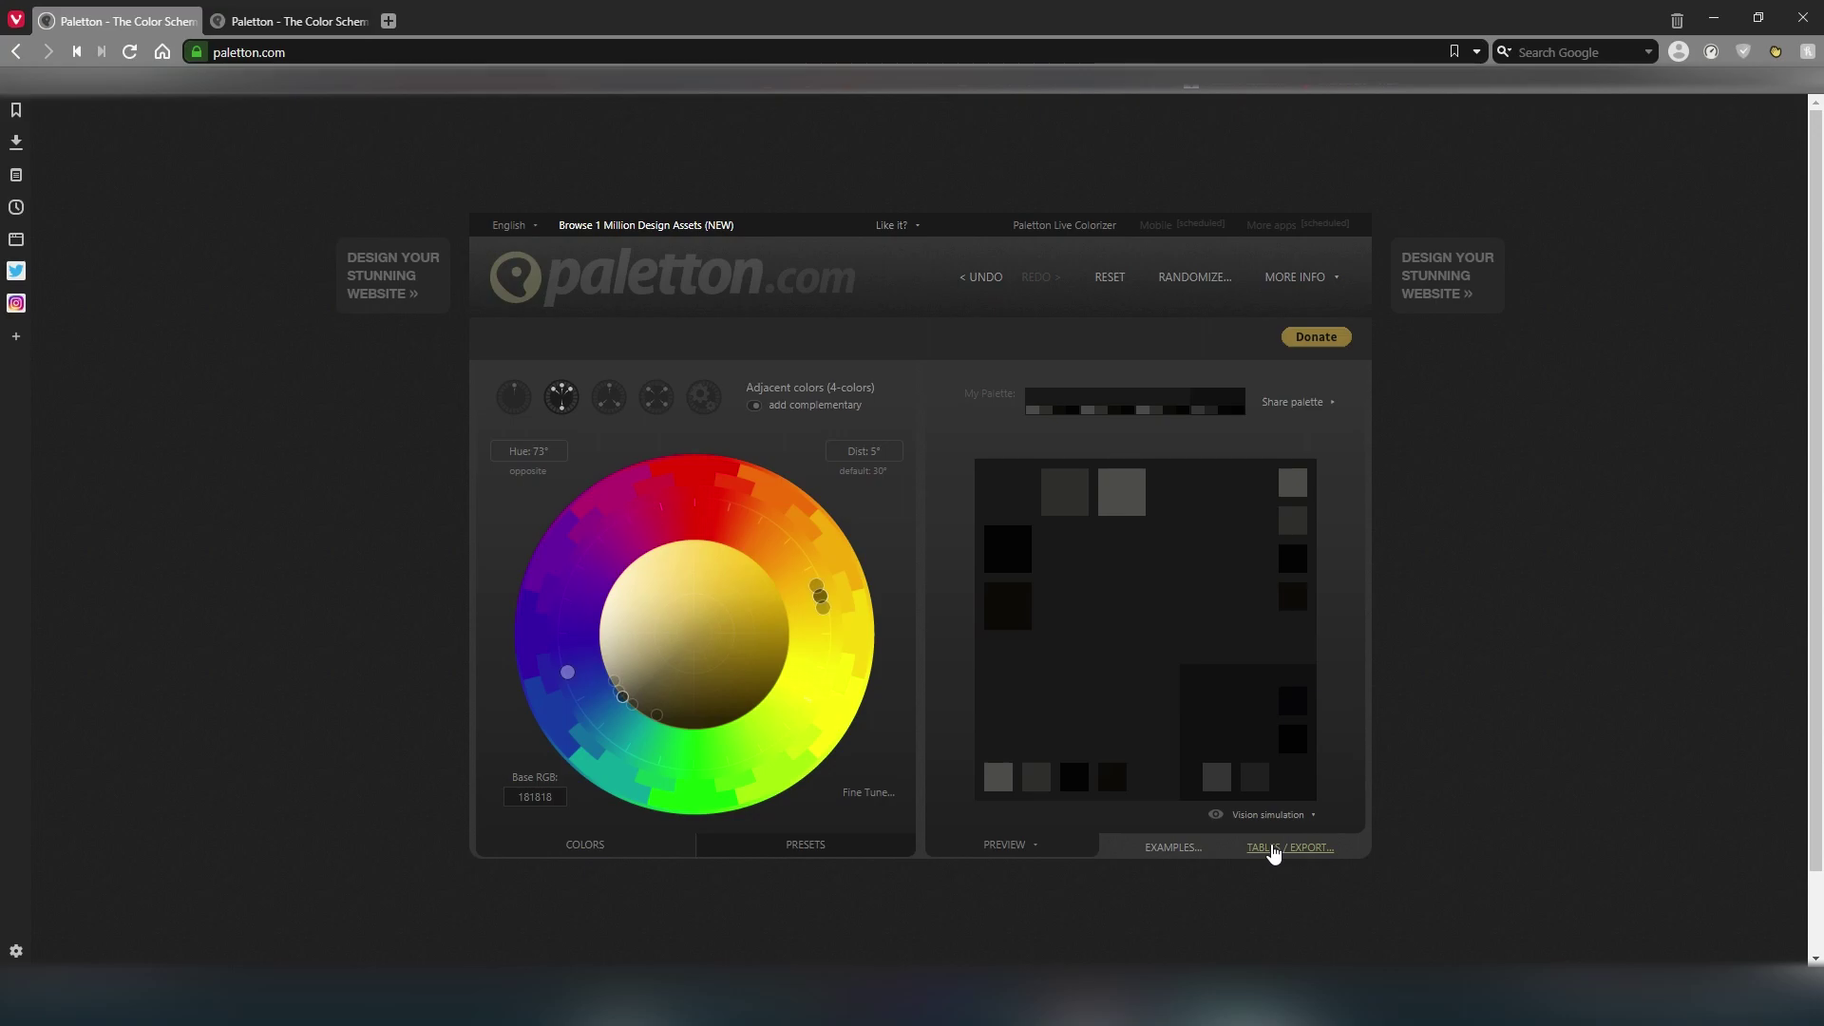
Show the dark grey palette's hex codes as colour swatches in the Tables/Export view
click(1275, 851)
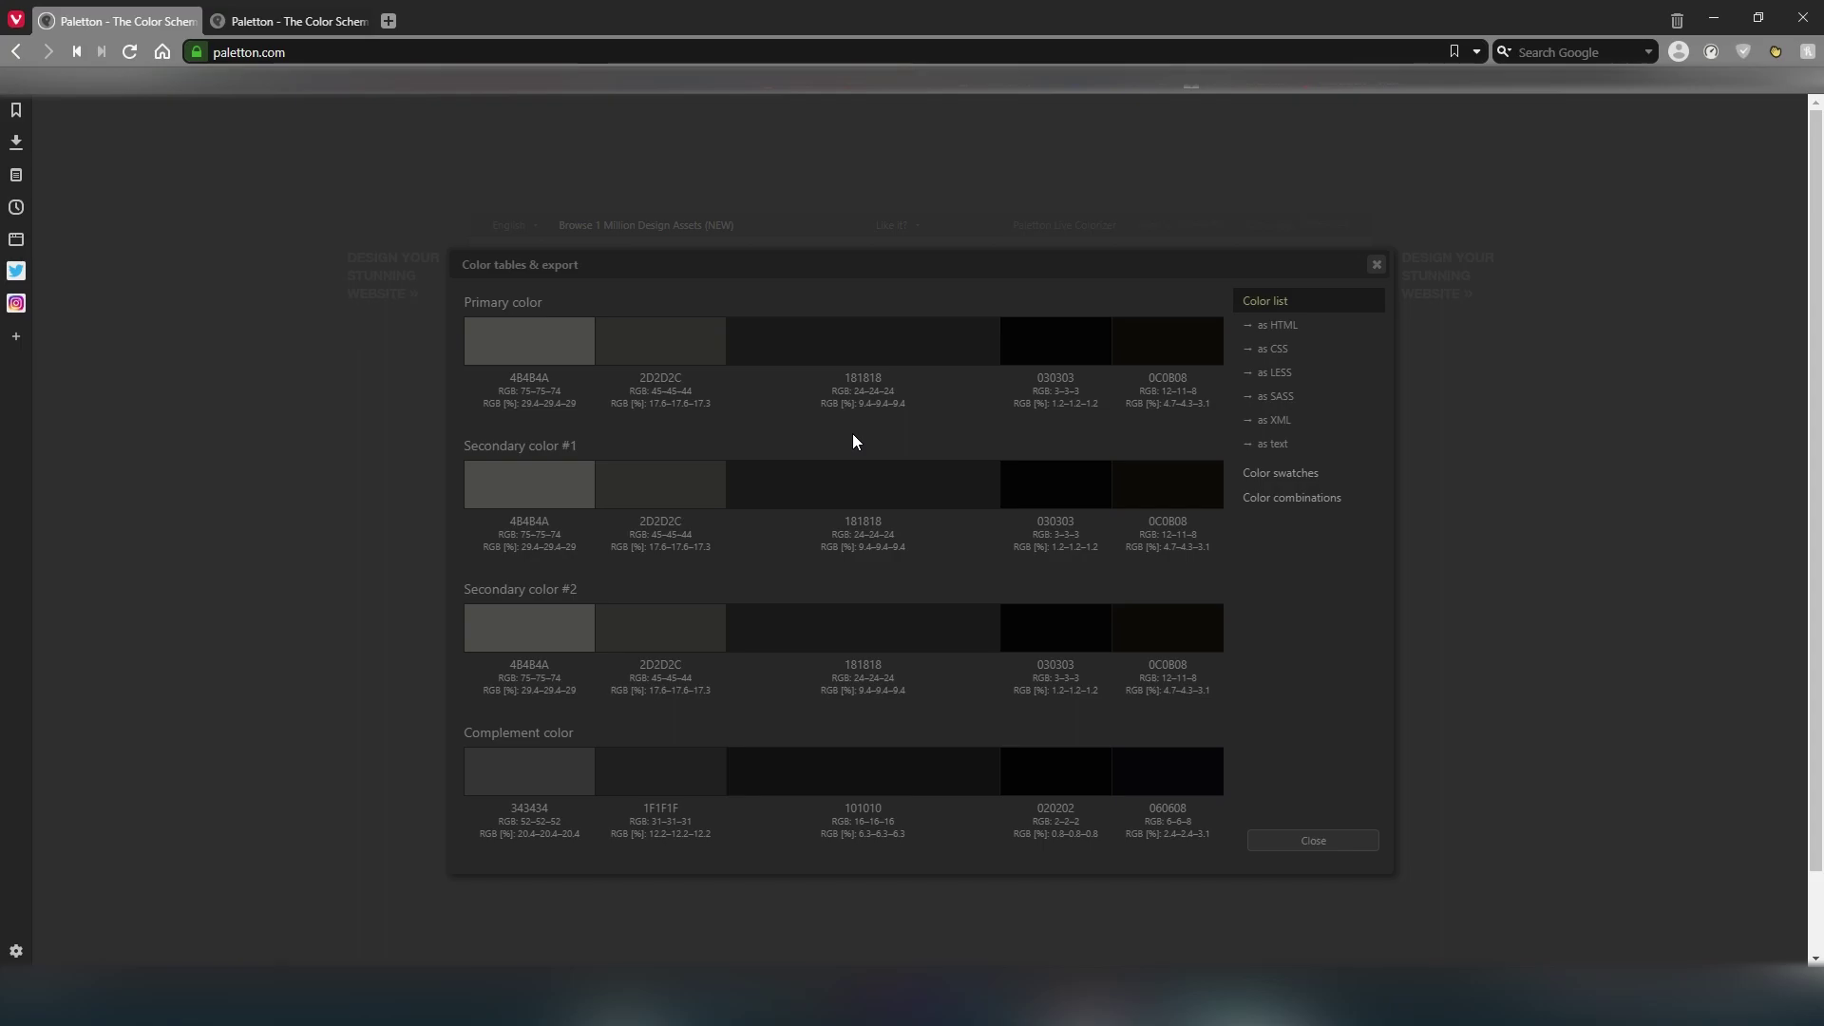
click(1280, 479)
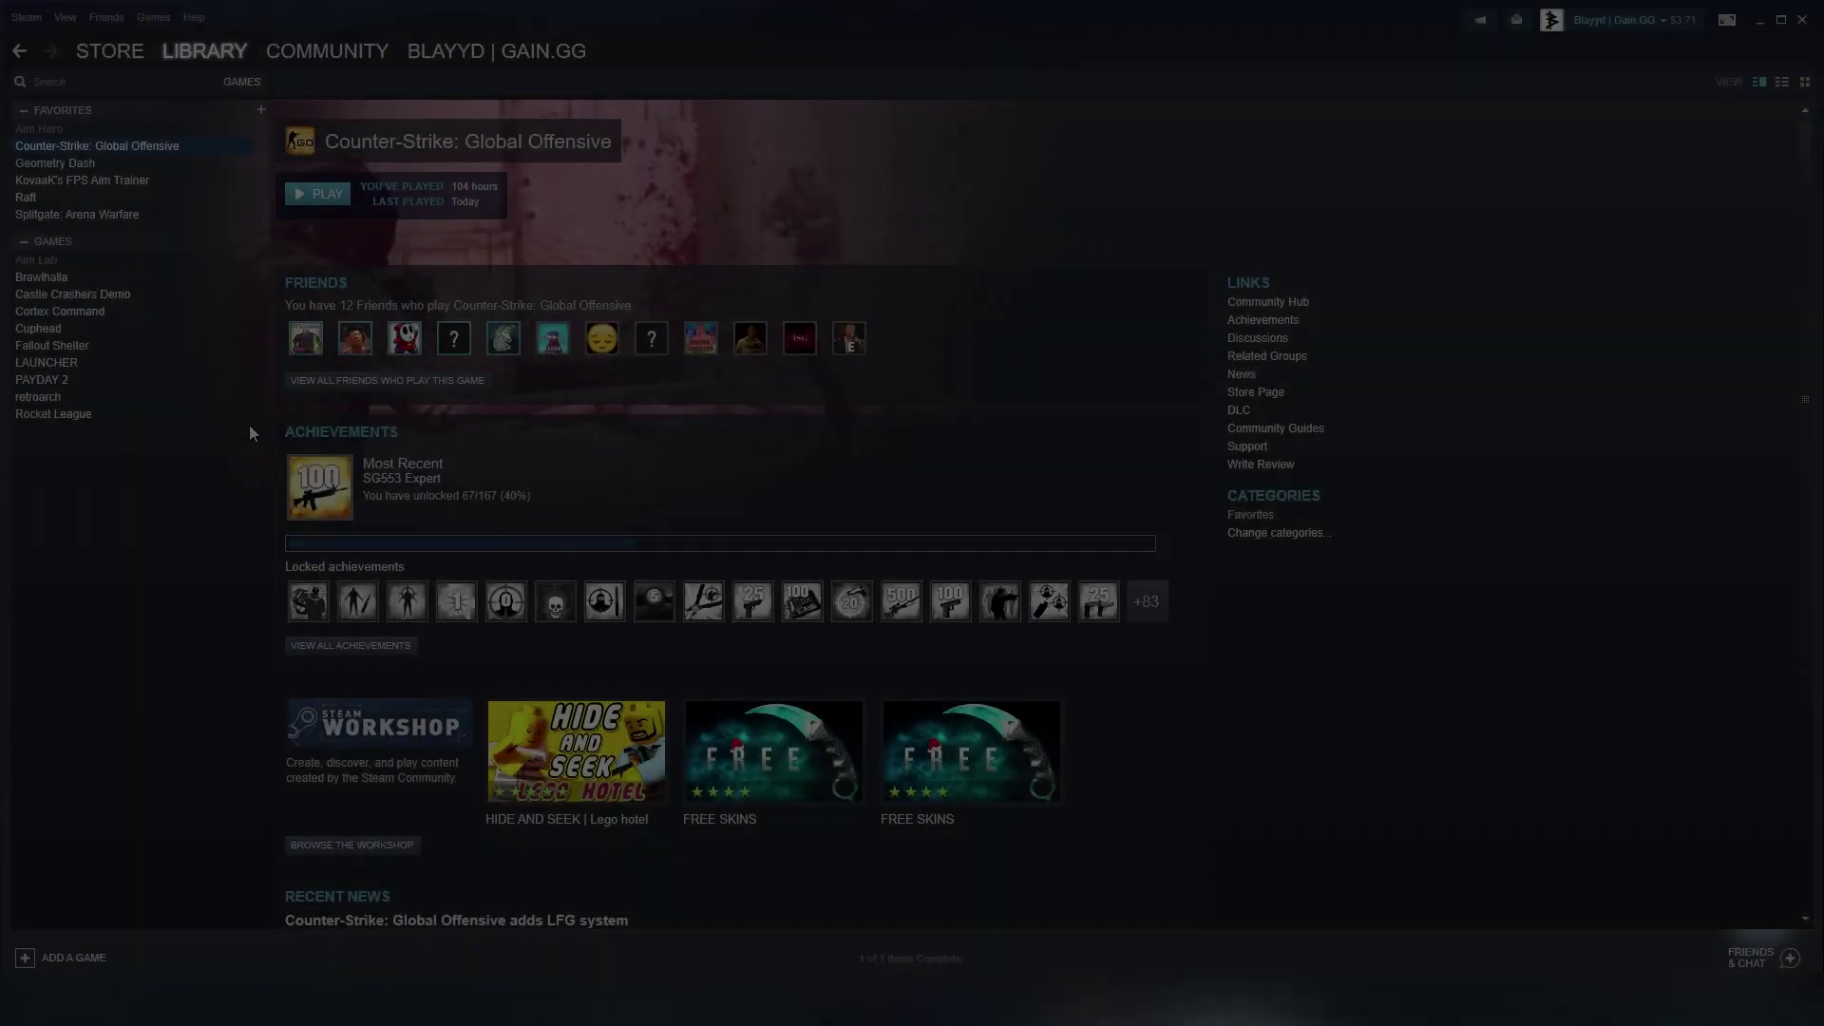
Open the Local Files tab of KovaaK's FPS Aim Trainer's Steam Properties dialog
click(142, 181)
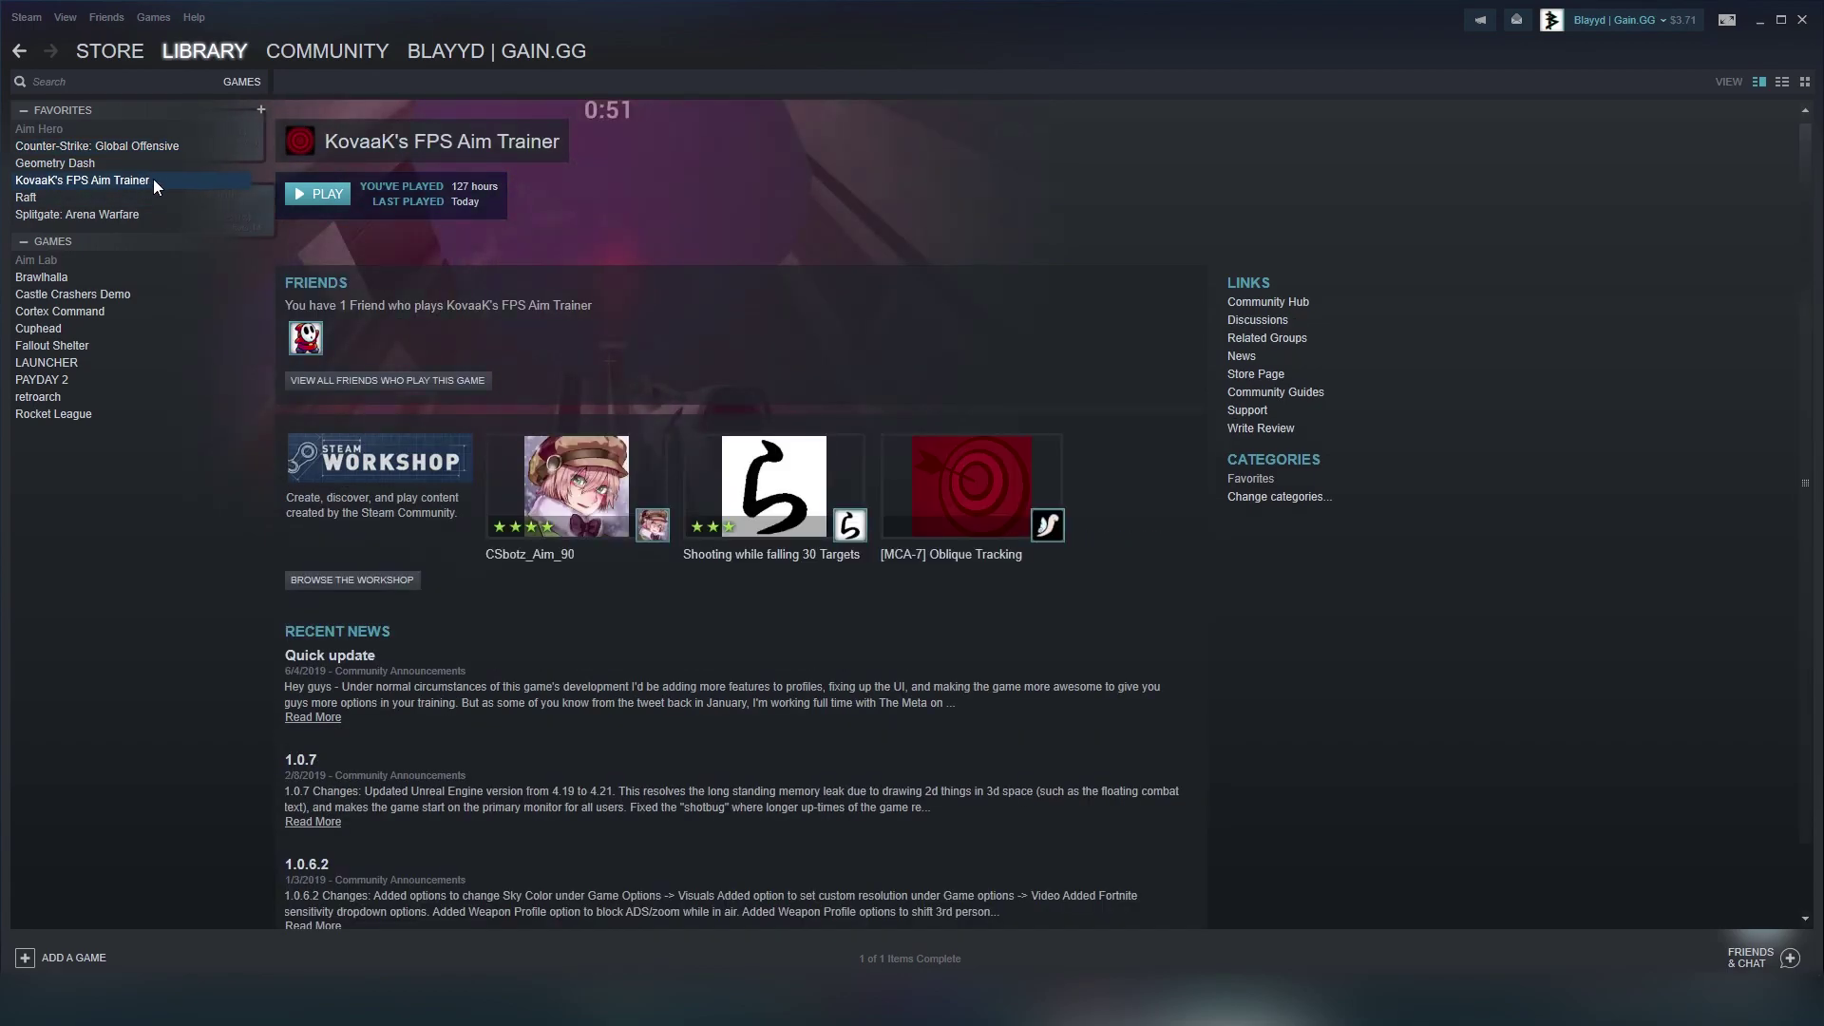
right_click(198, 181)
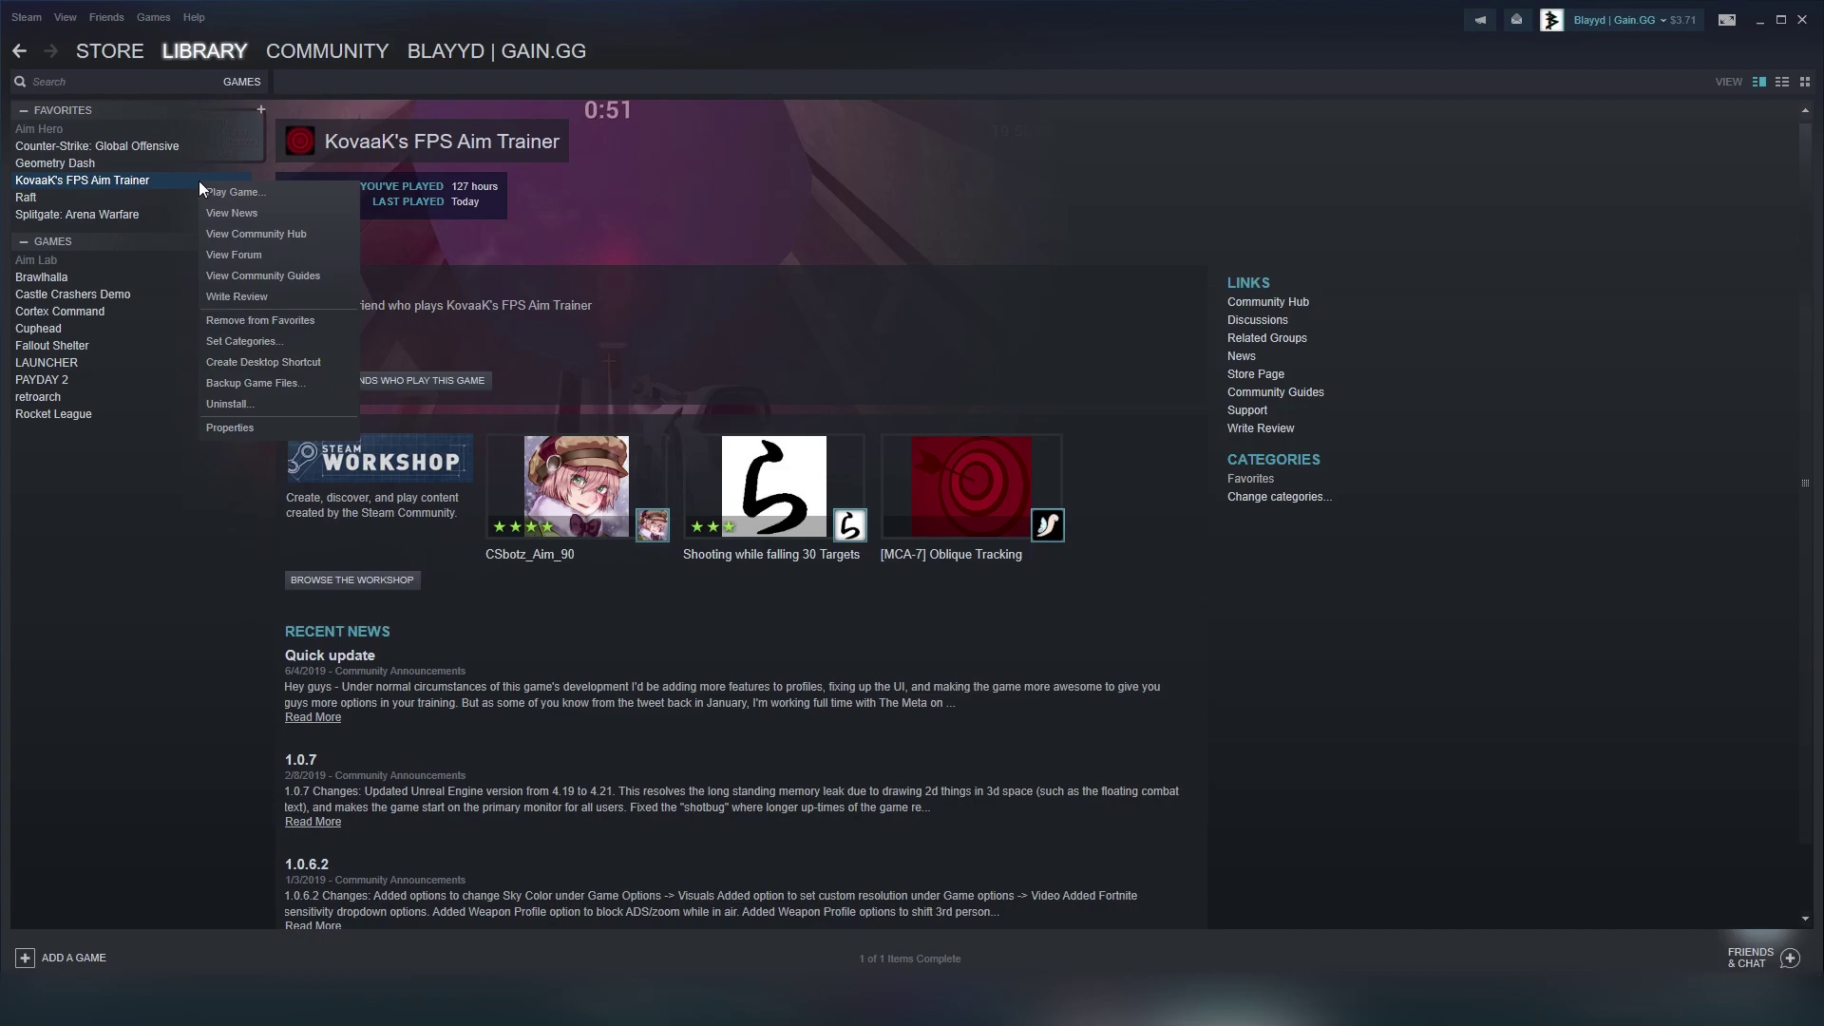
click(249, 430)
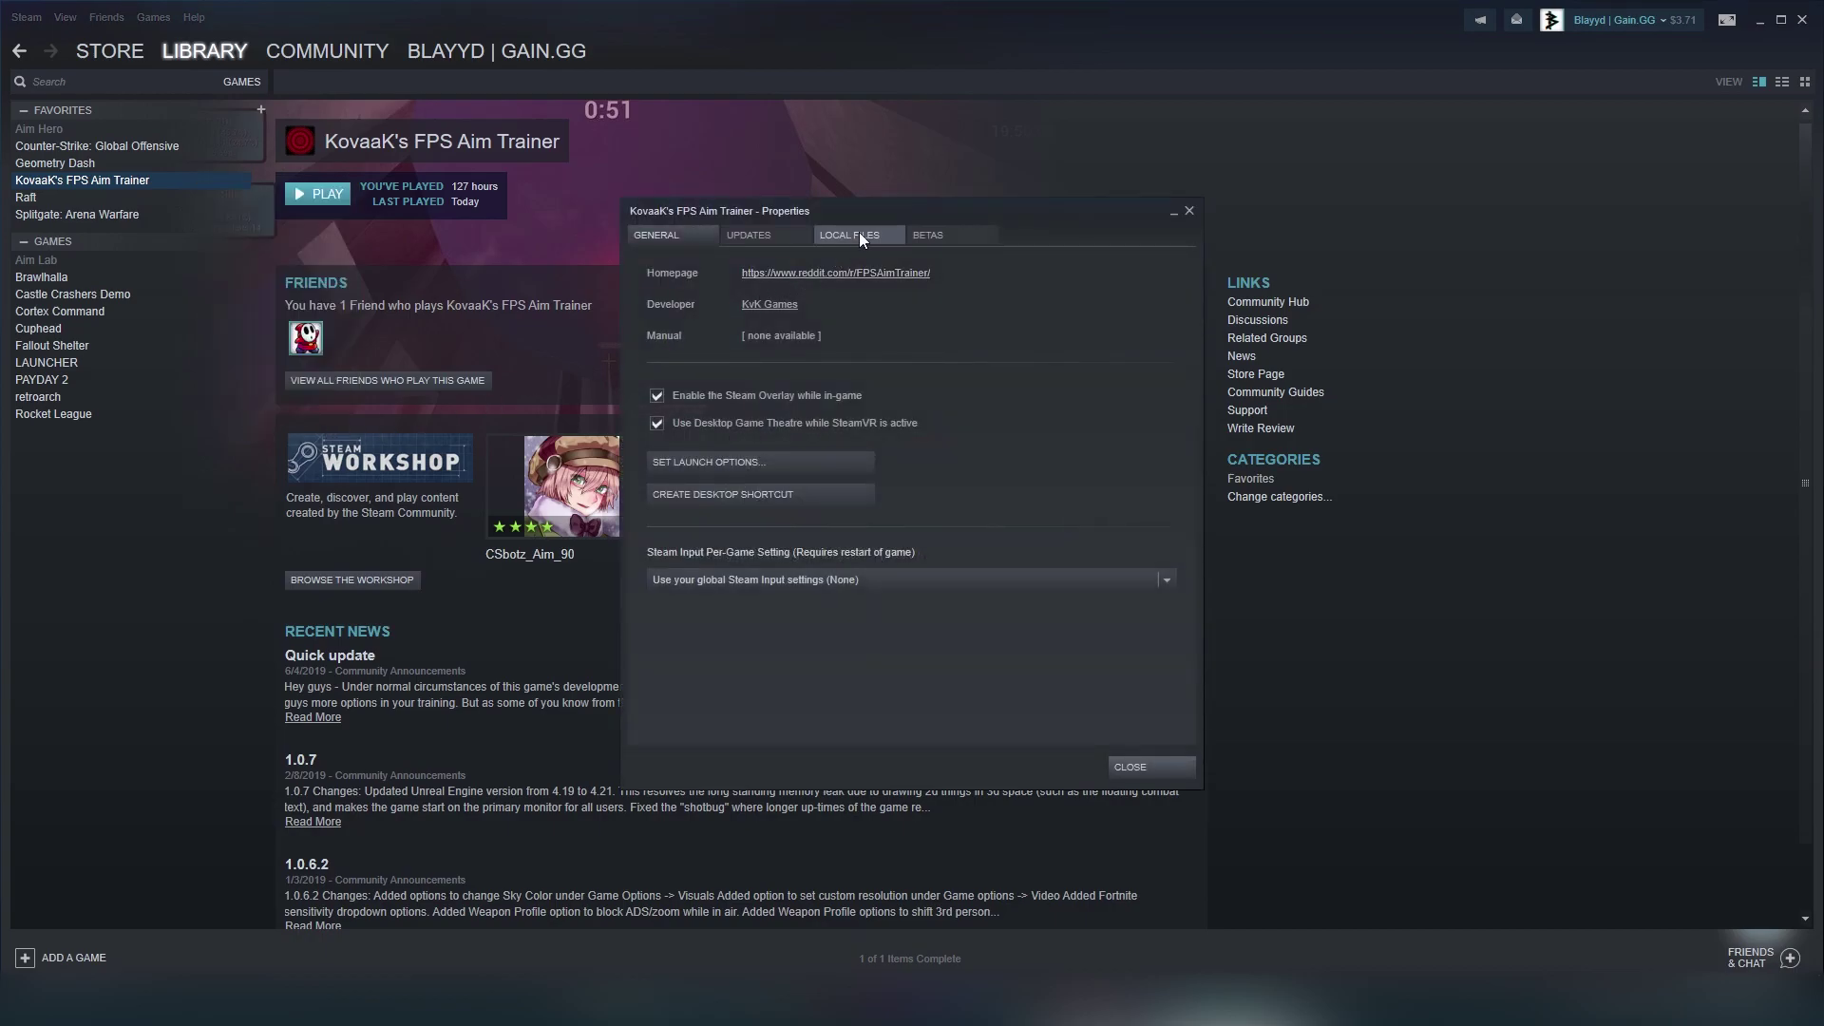
click(860, 234)
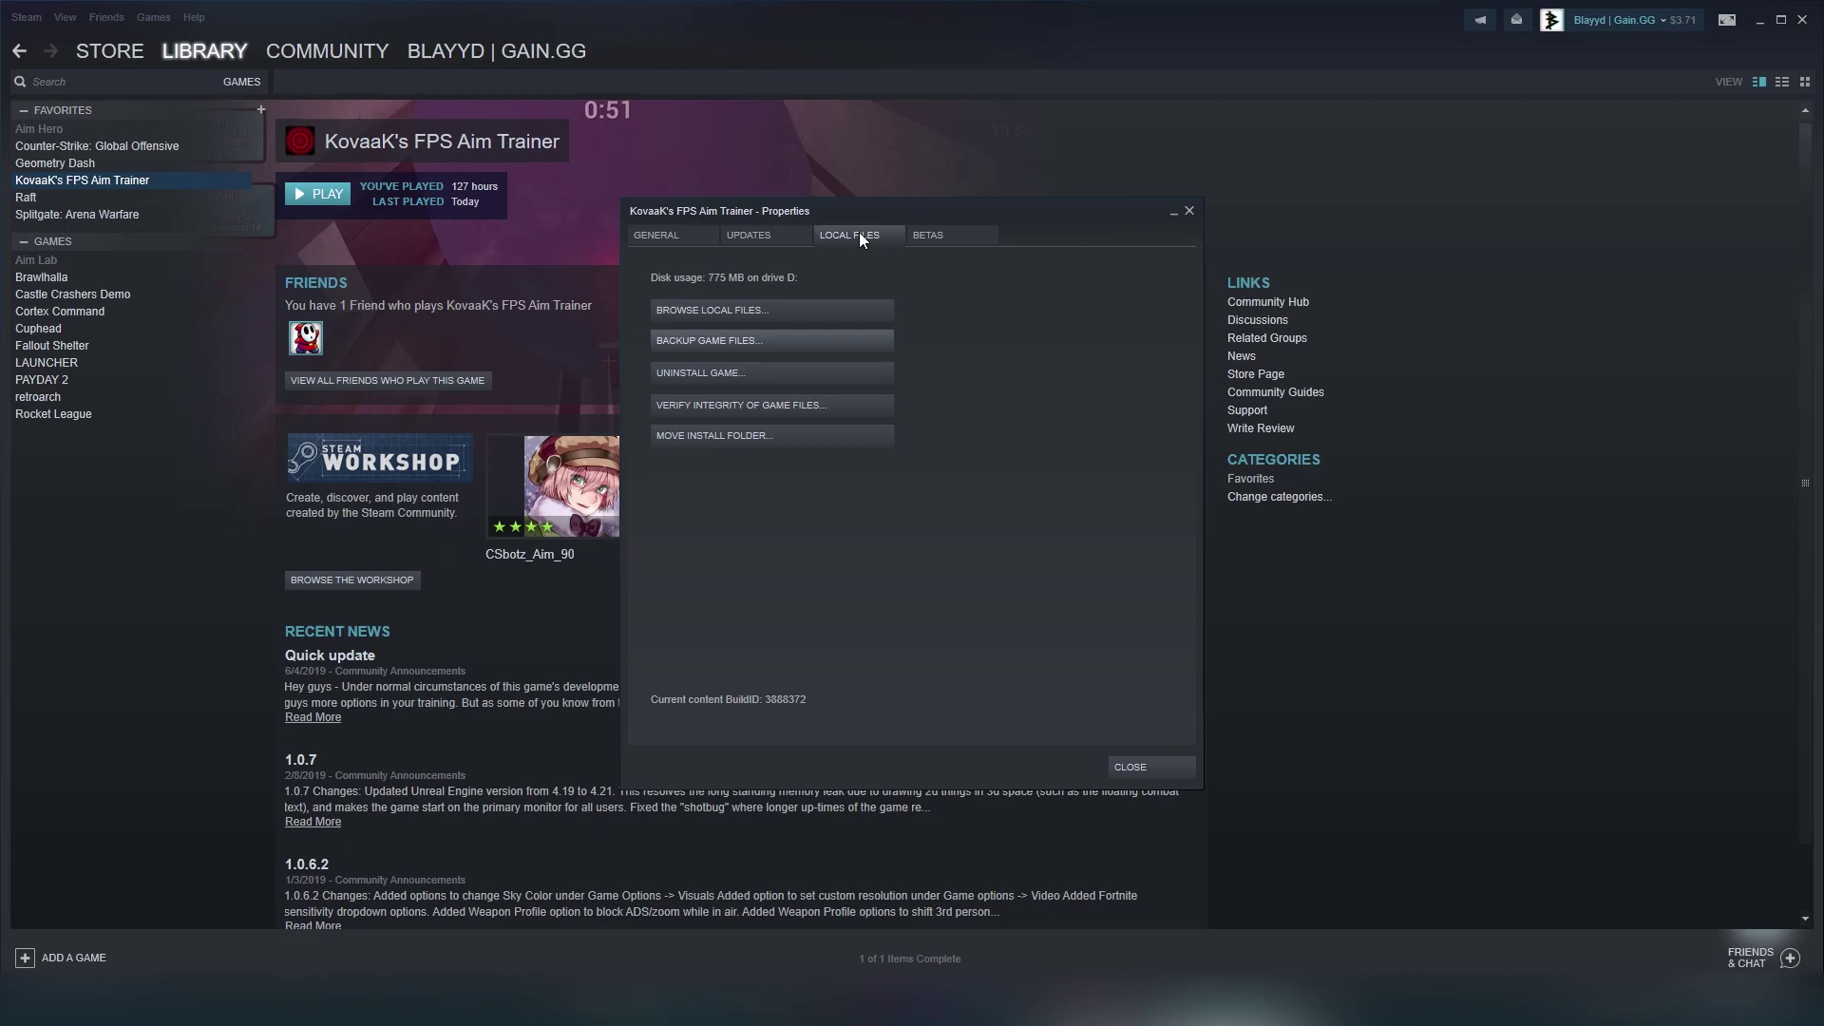
Browse the local files into the FPSAimTrainer > Saved > SaveGames folder
click(835, 310)
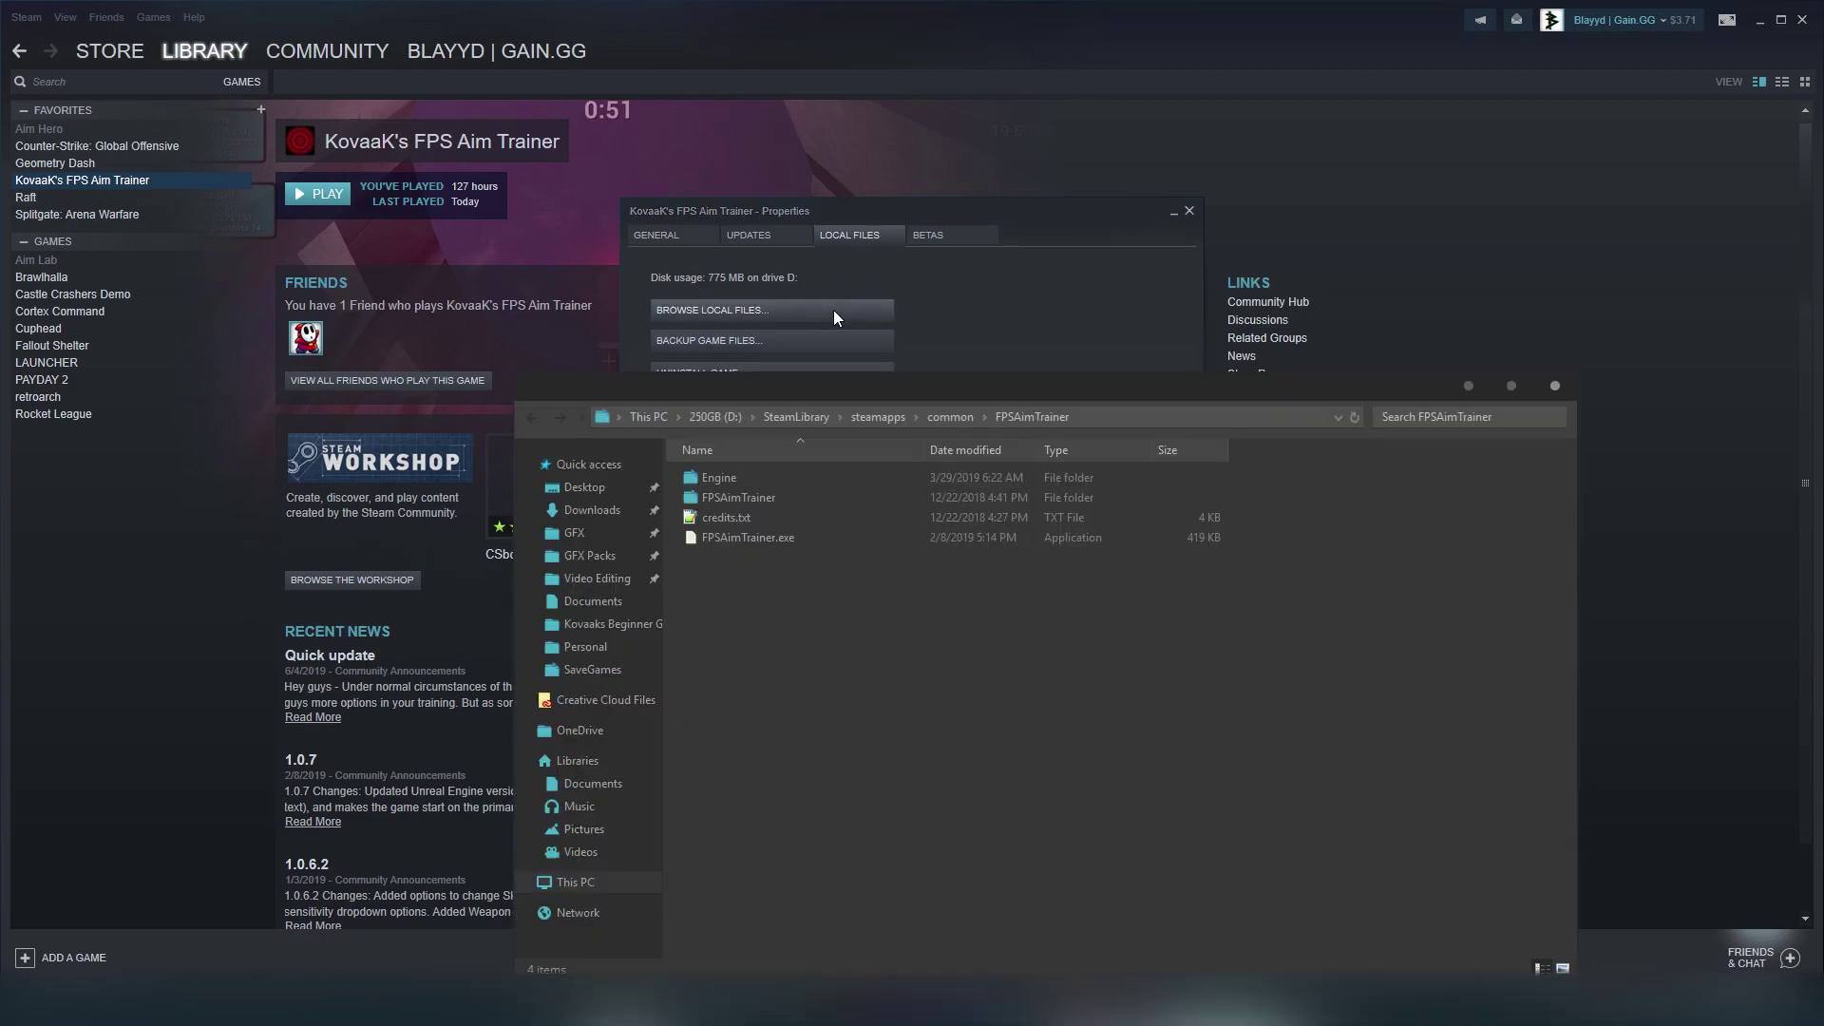
drag(855, 380, 836, 205)
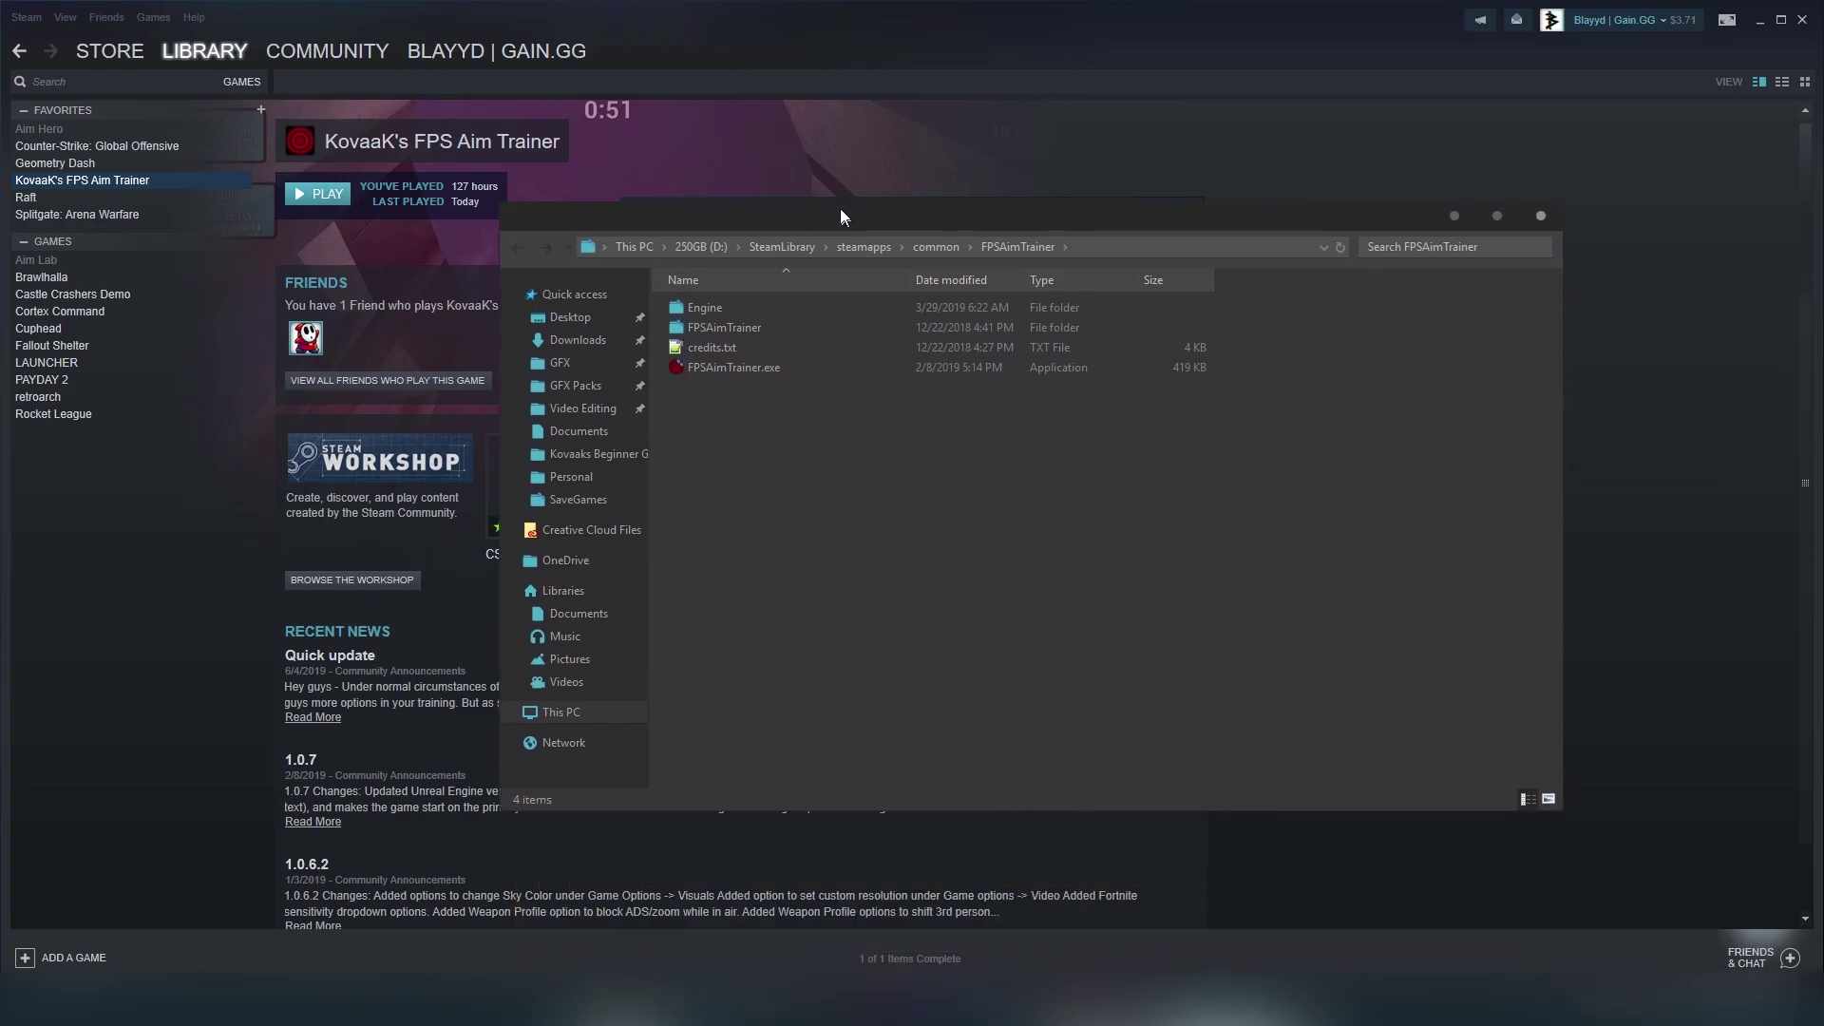
double_click(762, 319)
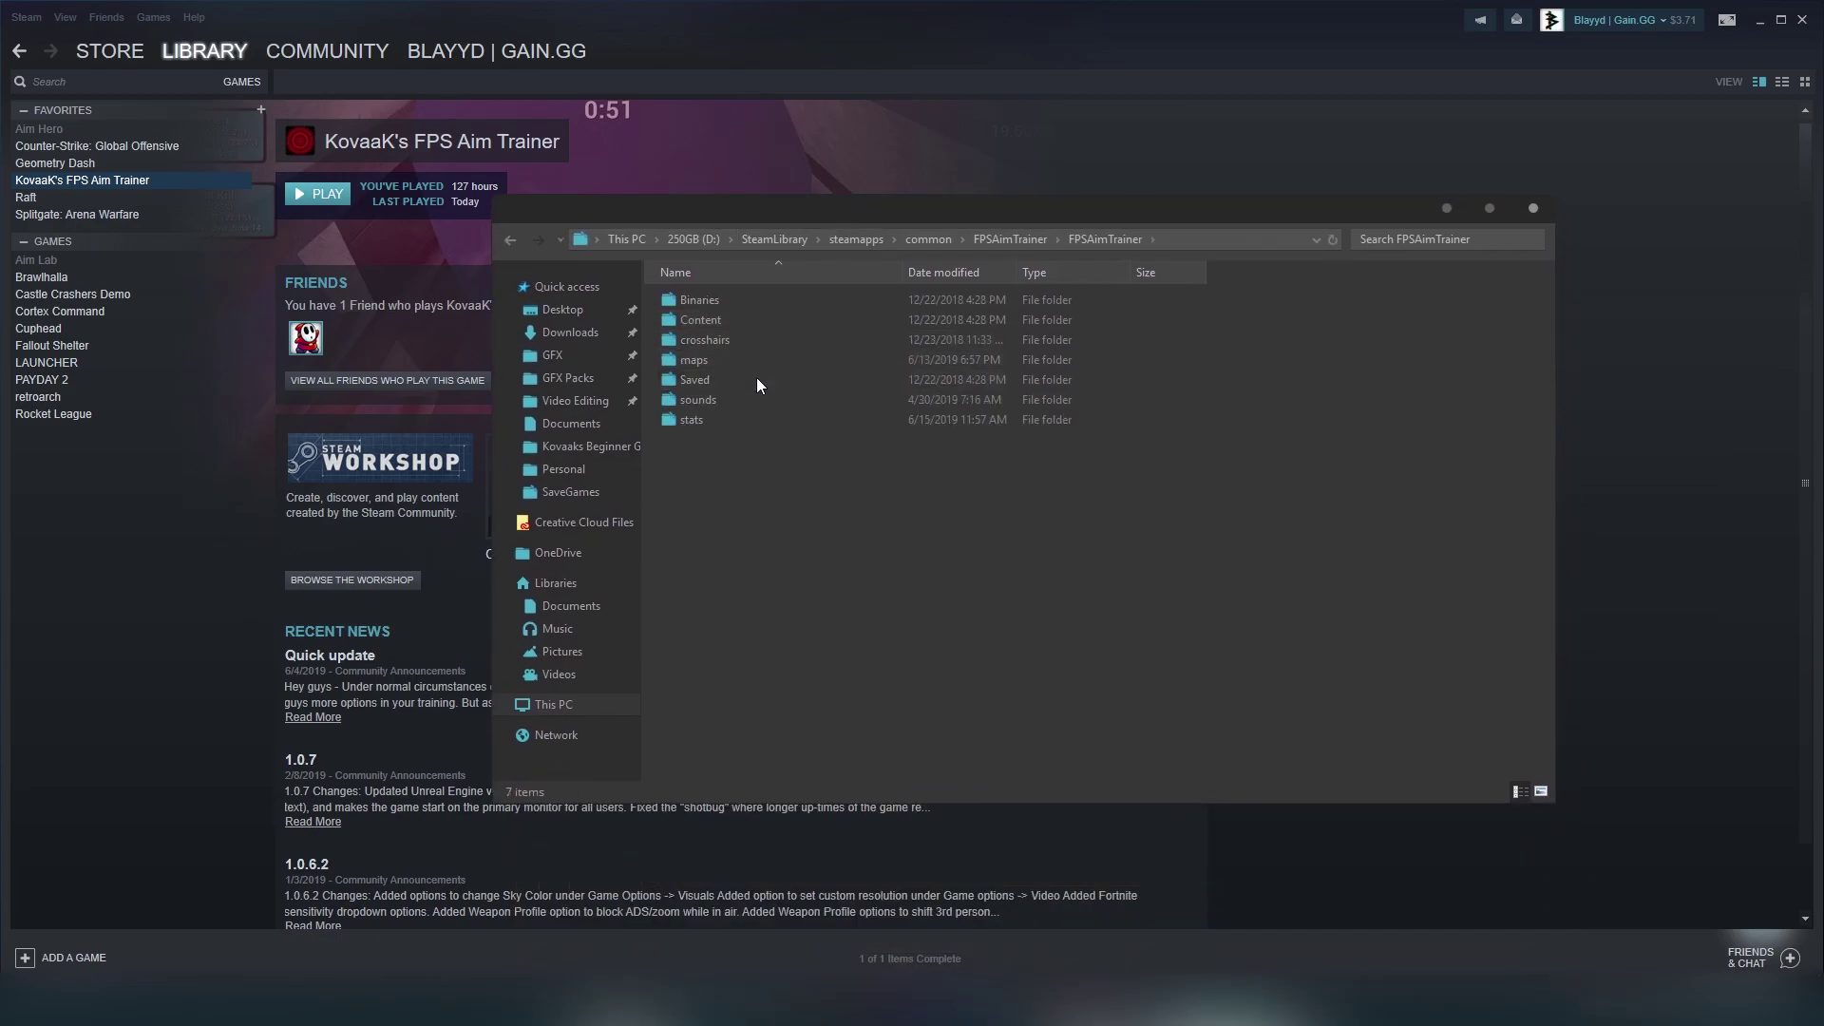
double_click(756, 379)
double_click(767, 302)
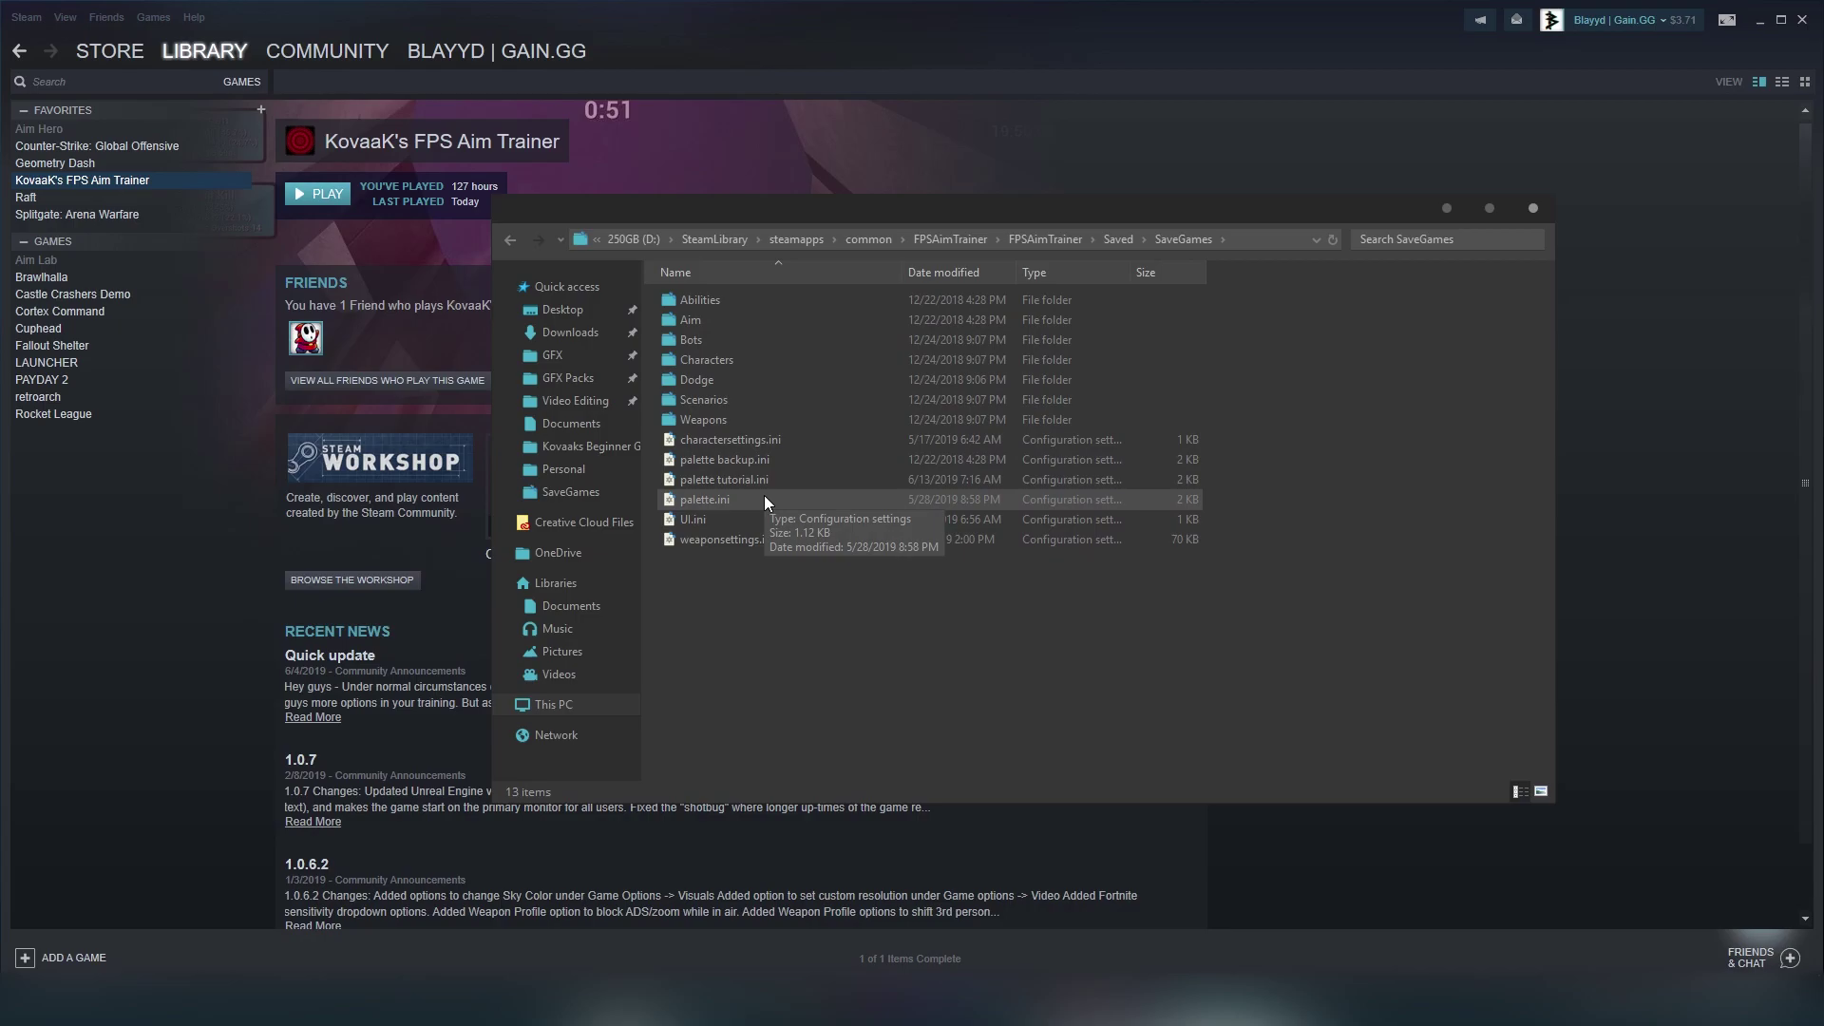
Copy palette.ini and paste it to create palette - Copy.ini in the same folder
right_click(765, 498)
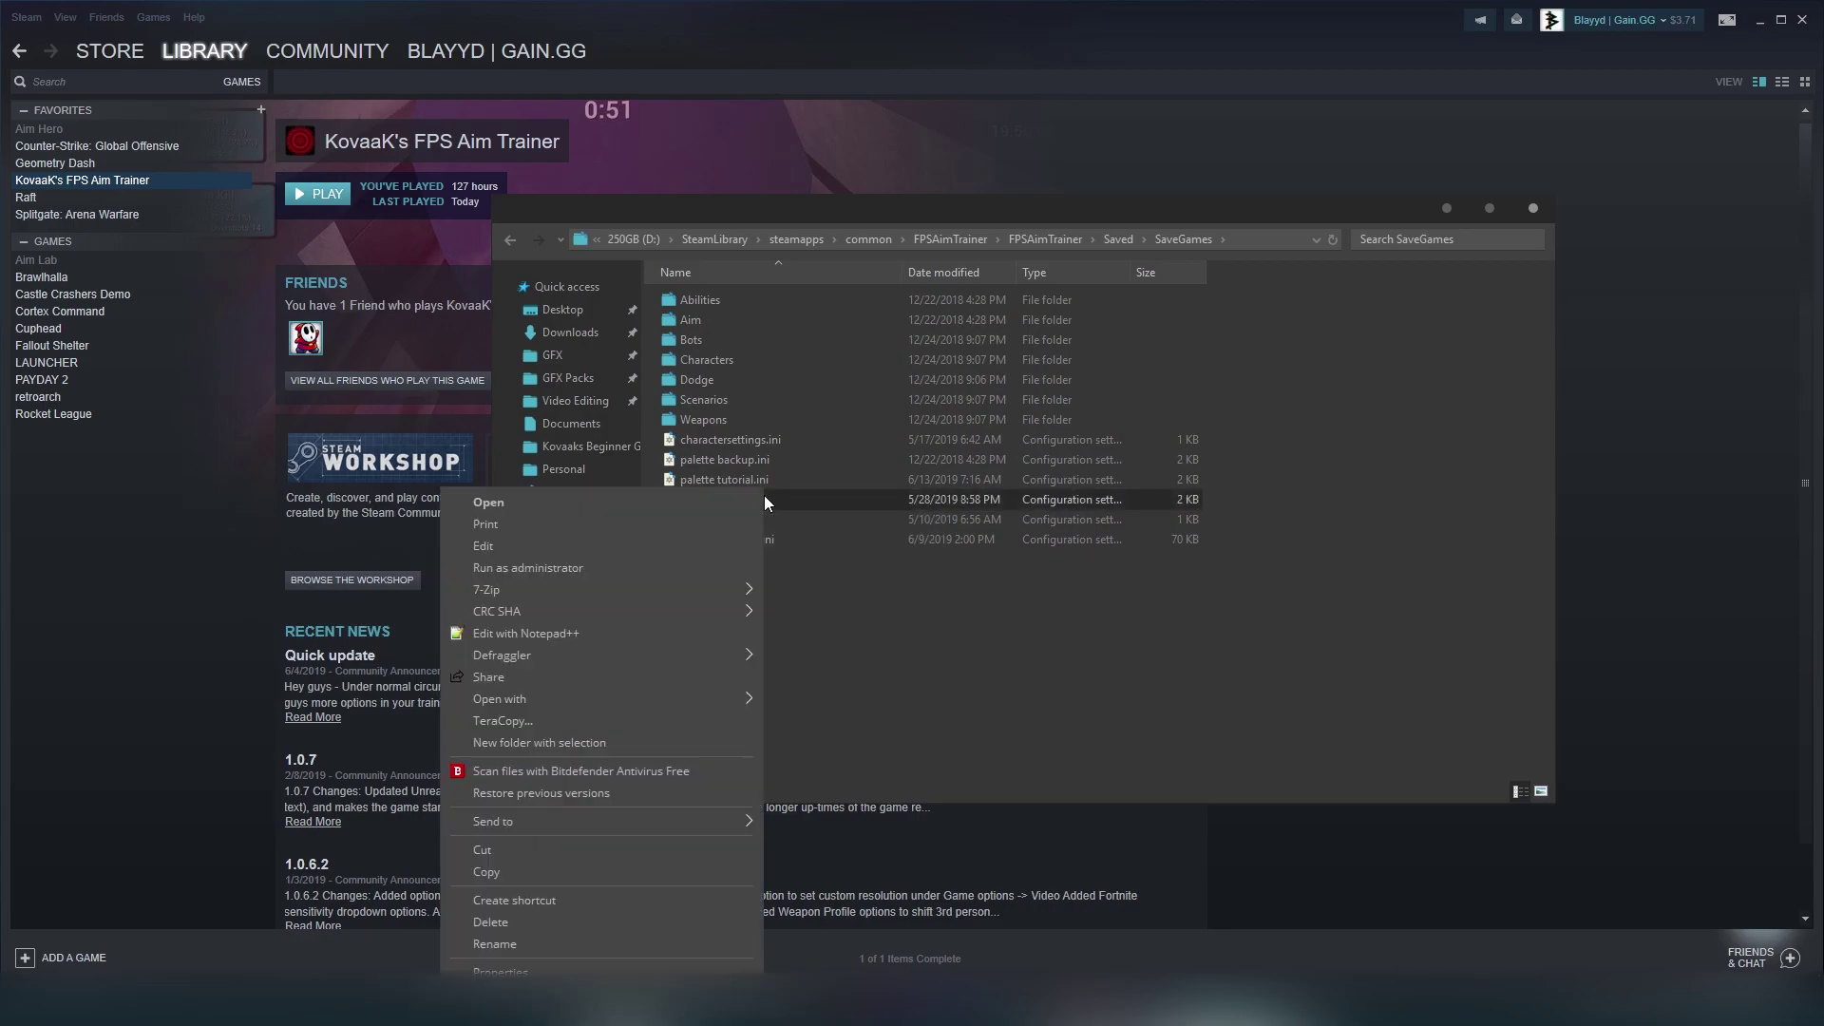
click(551, 869)
click(772, 648)
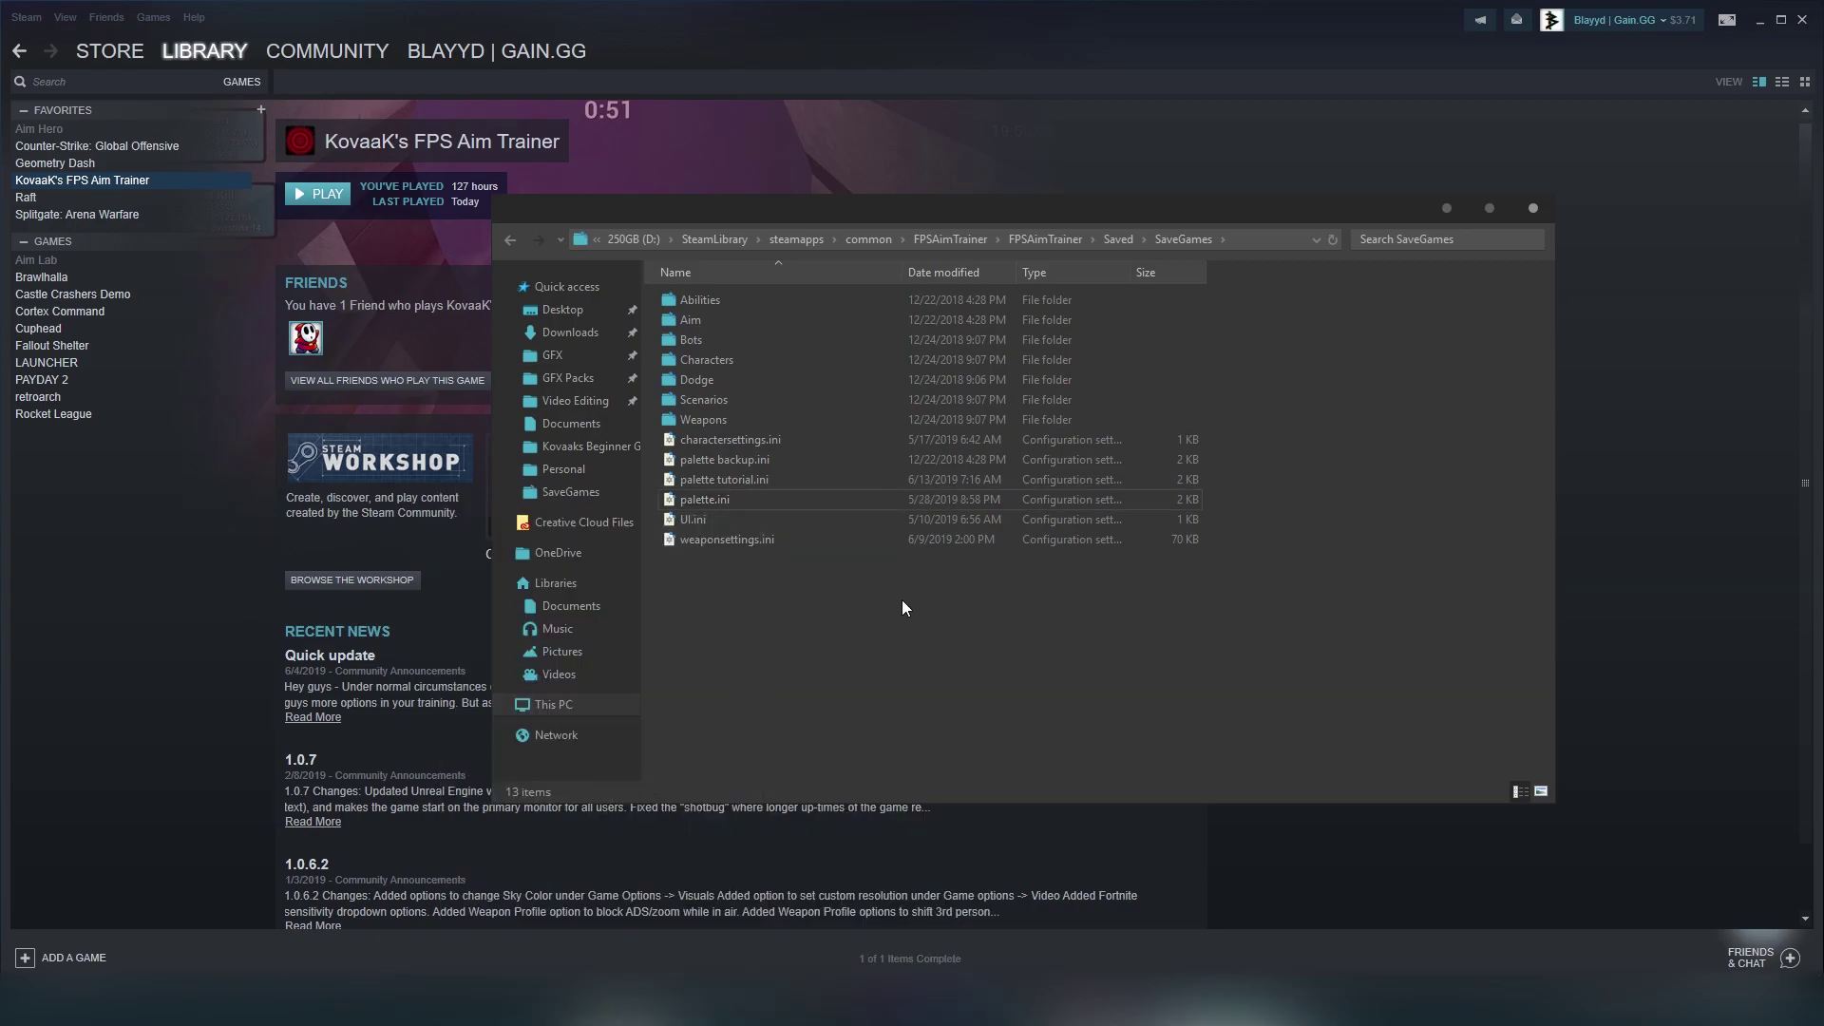
right_click(828, 635)
click(739, 777)
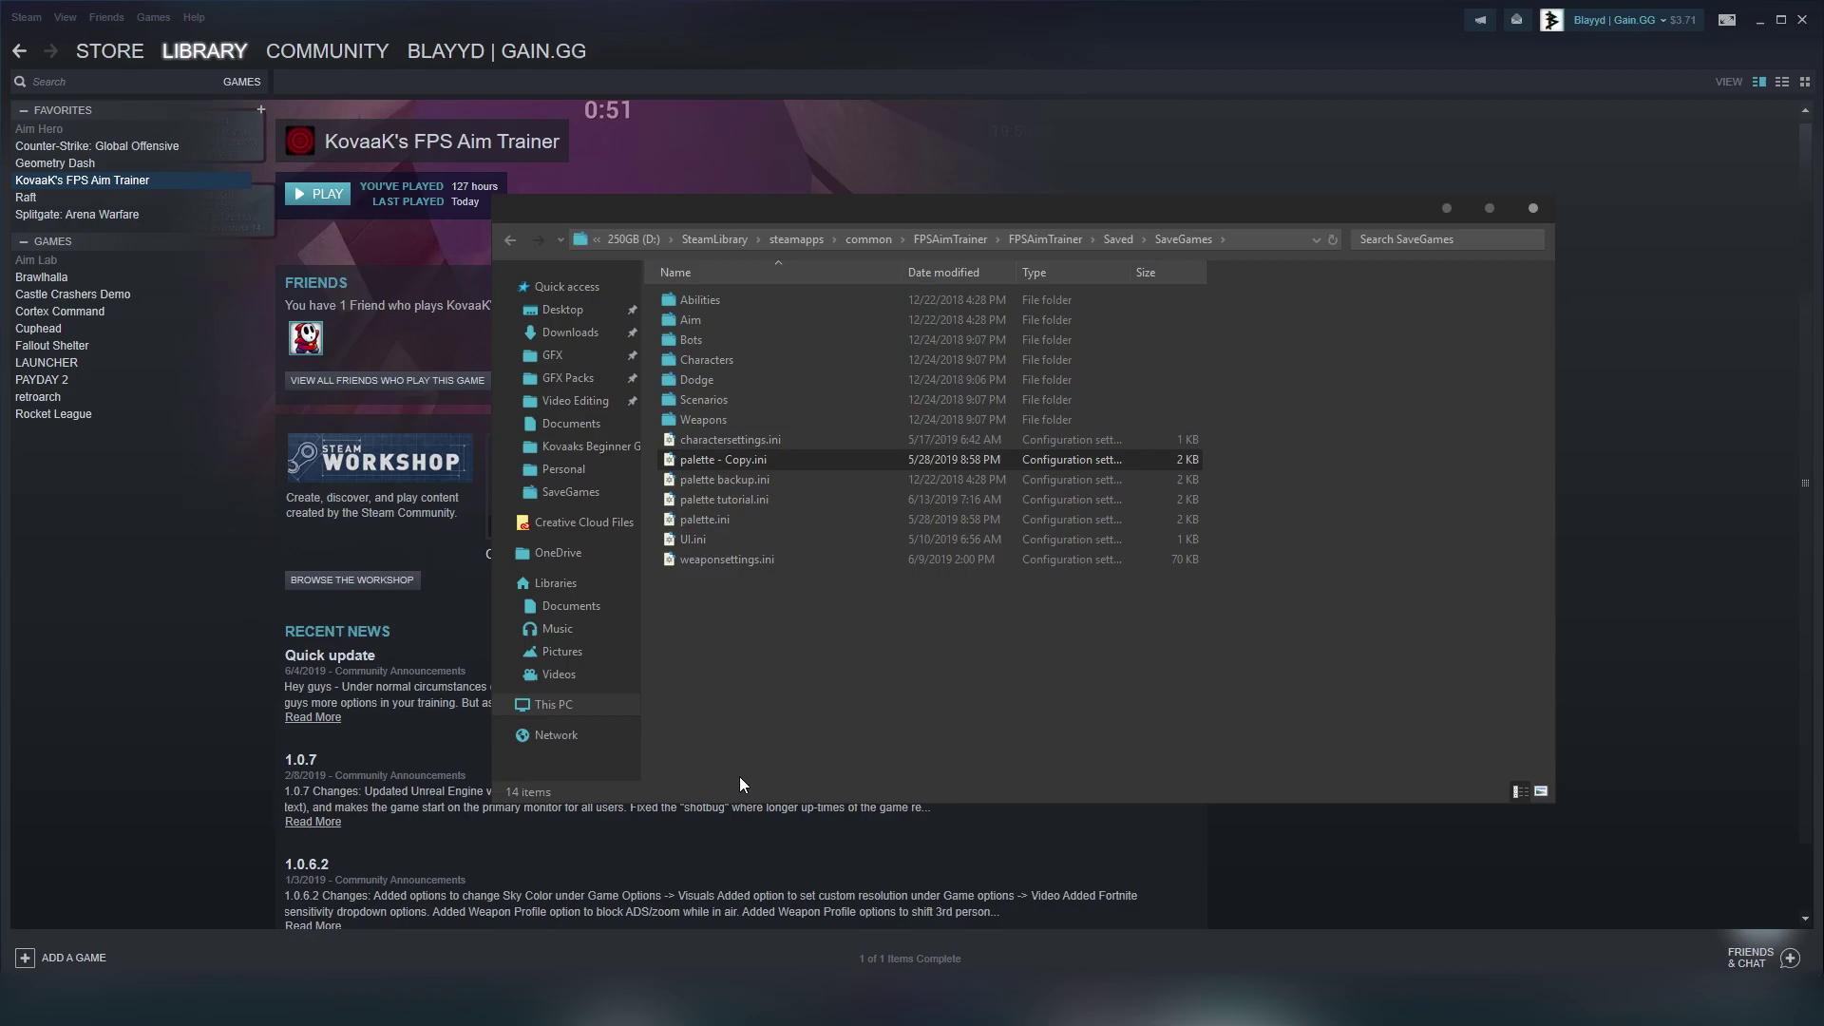
right_click(744, 460)
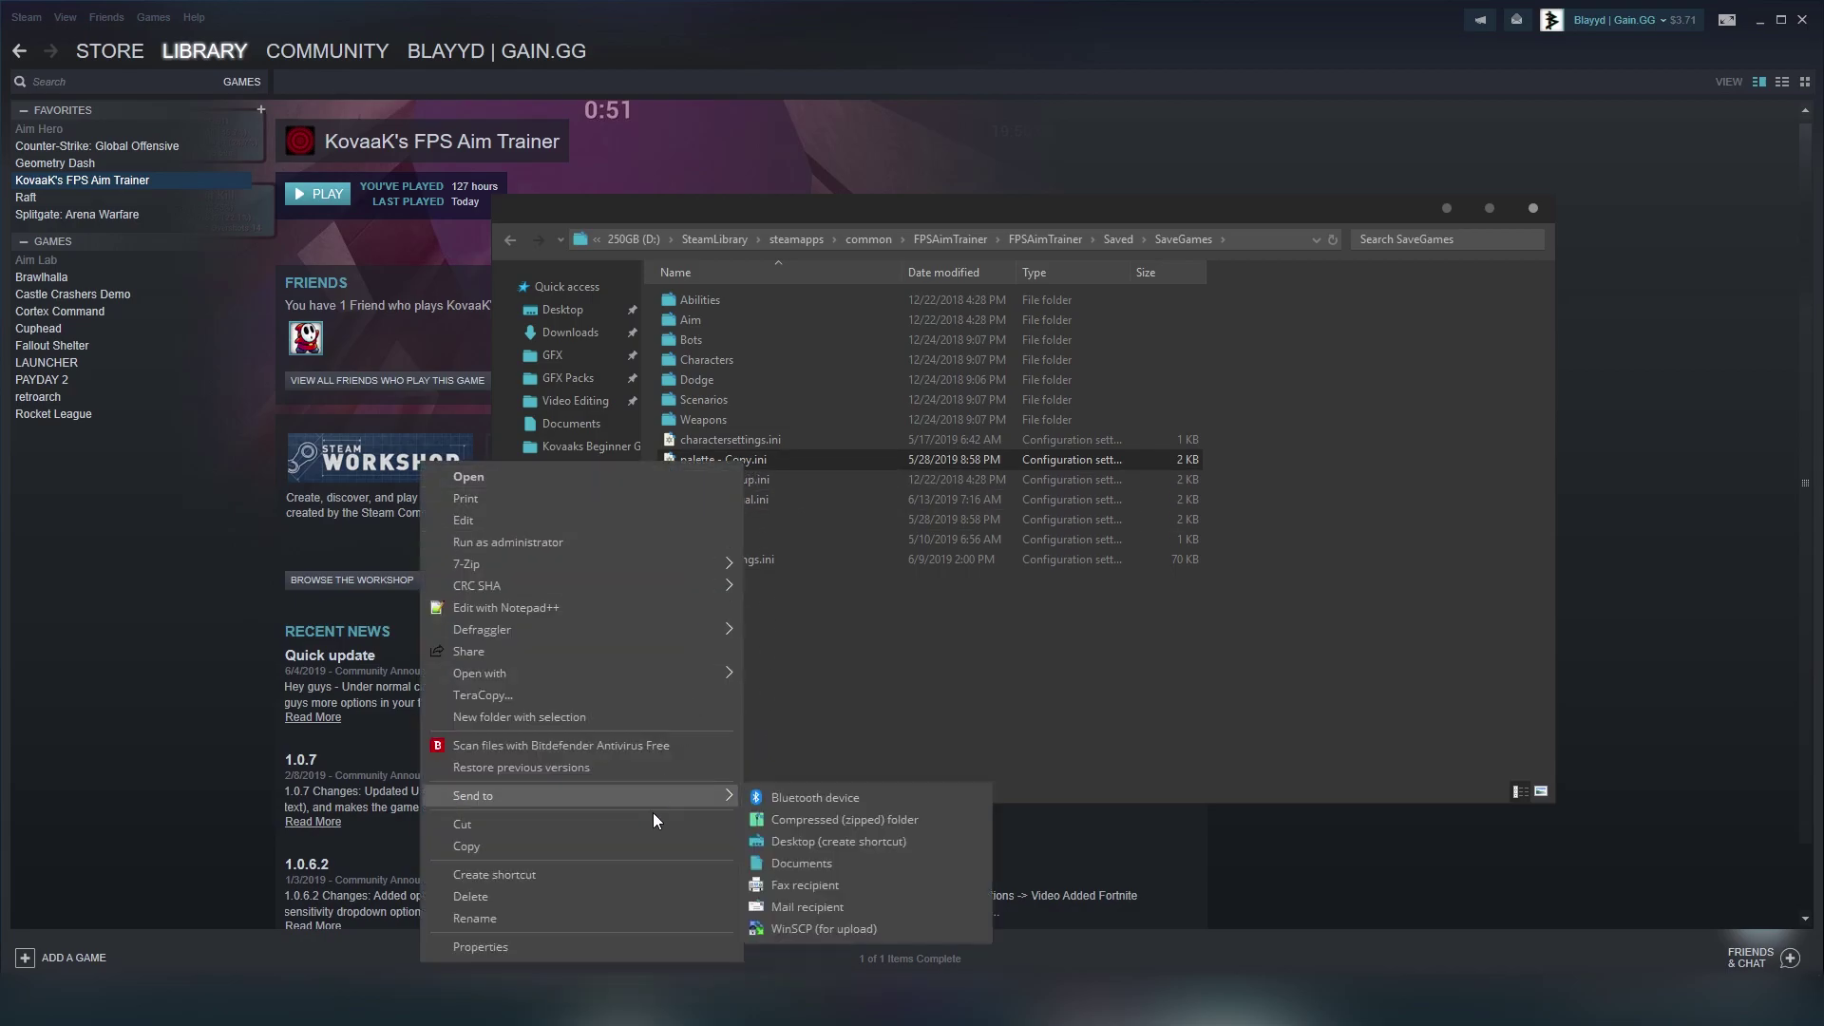
click(929, 705)
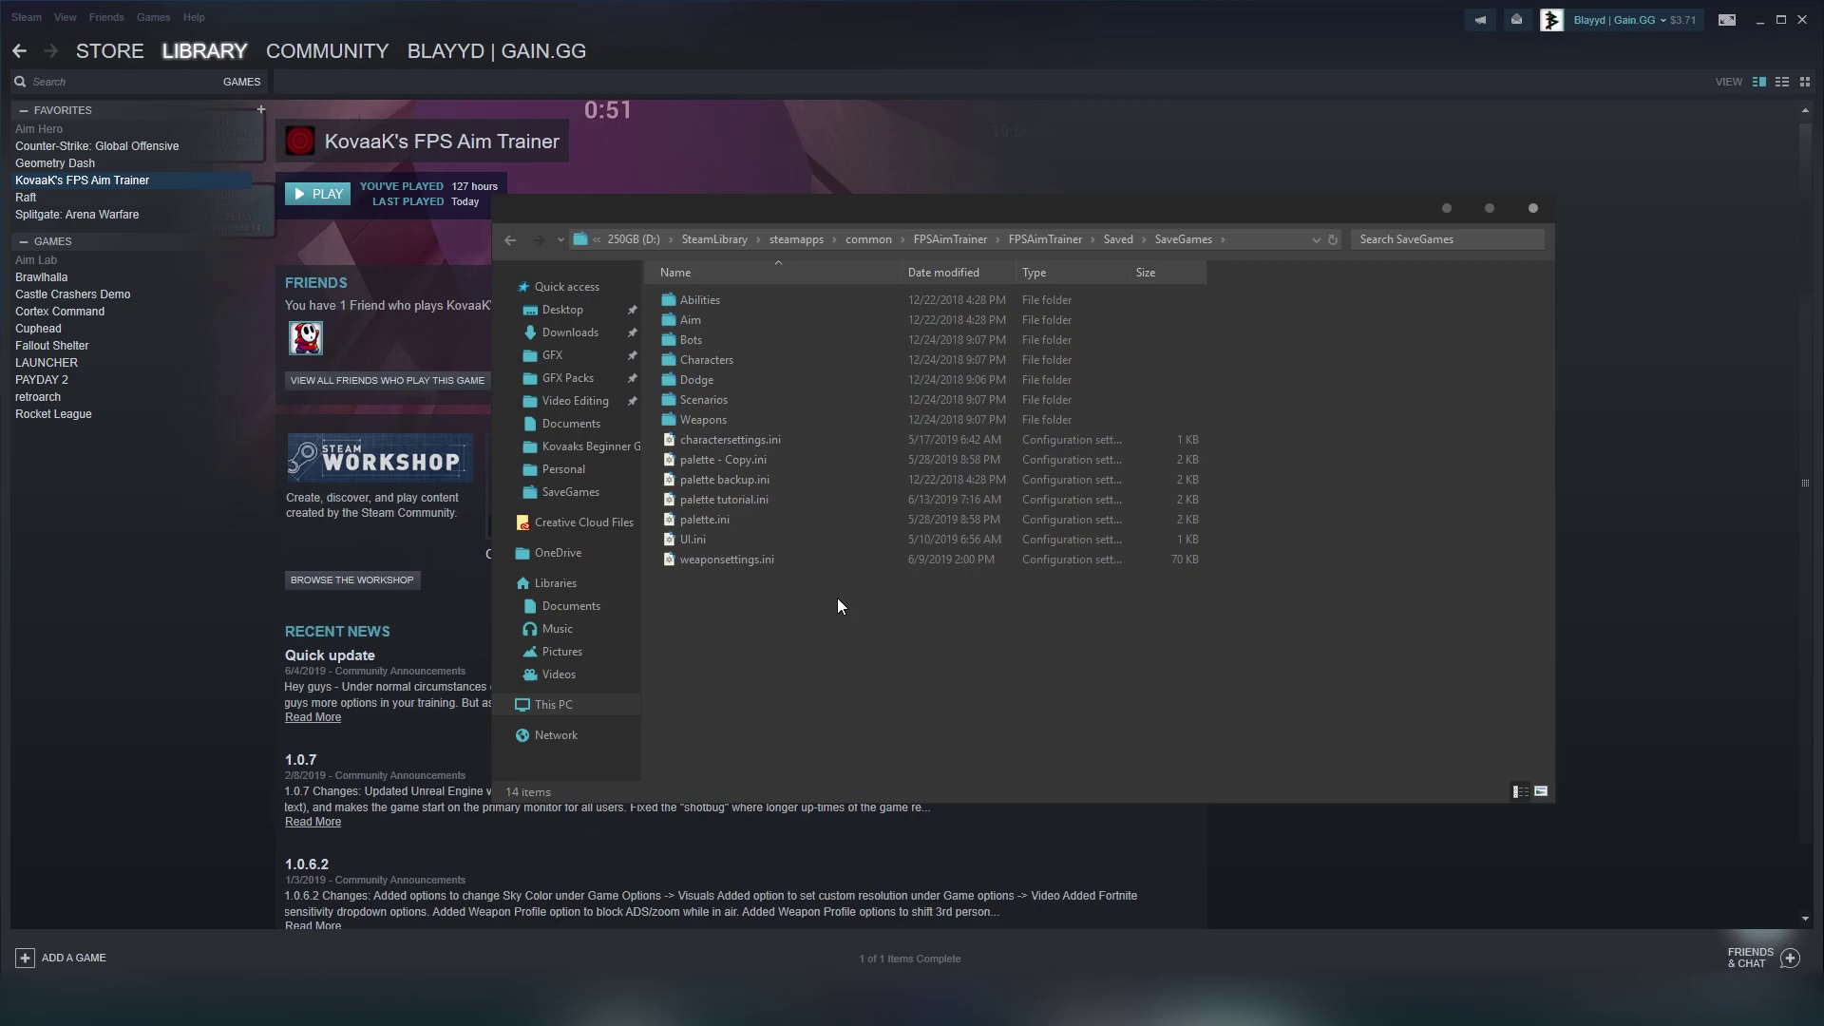
Open palette.ini with the Edit with Notepad++ context-menu option
right_click(739, 519)
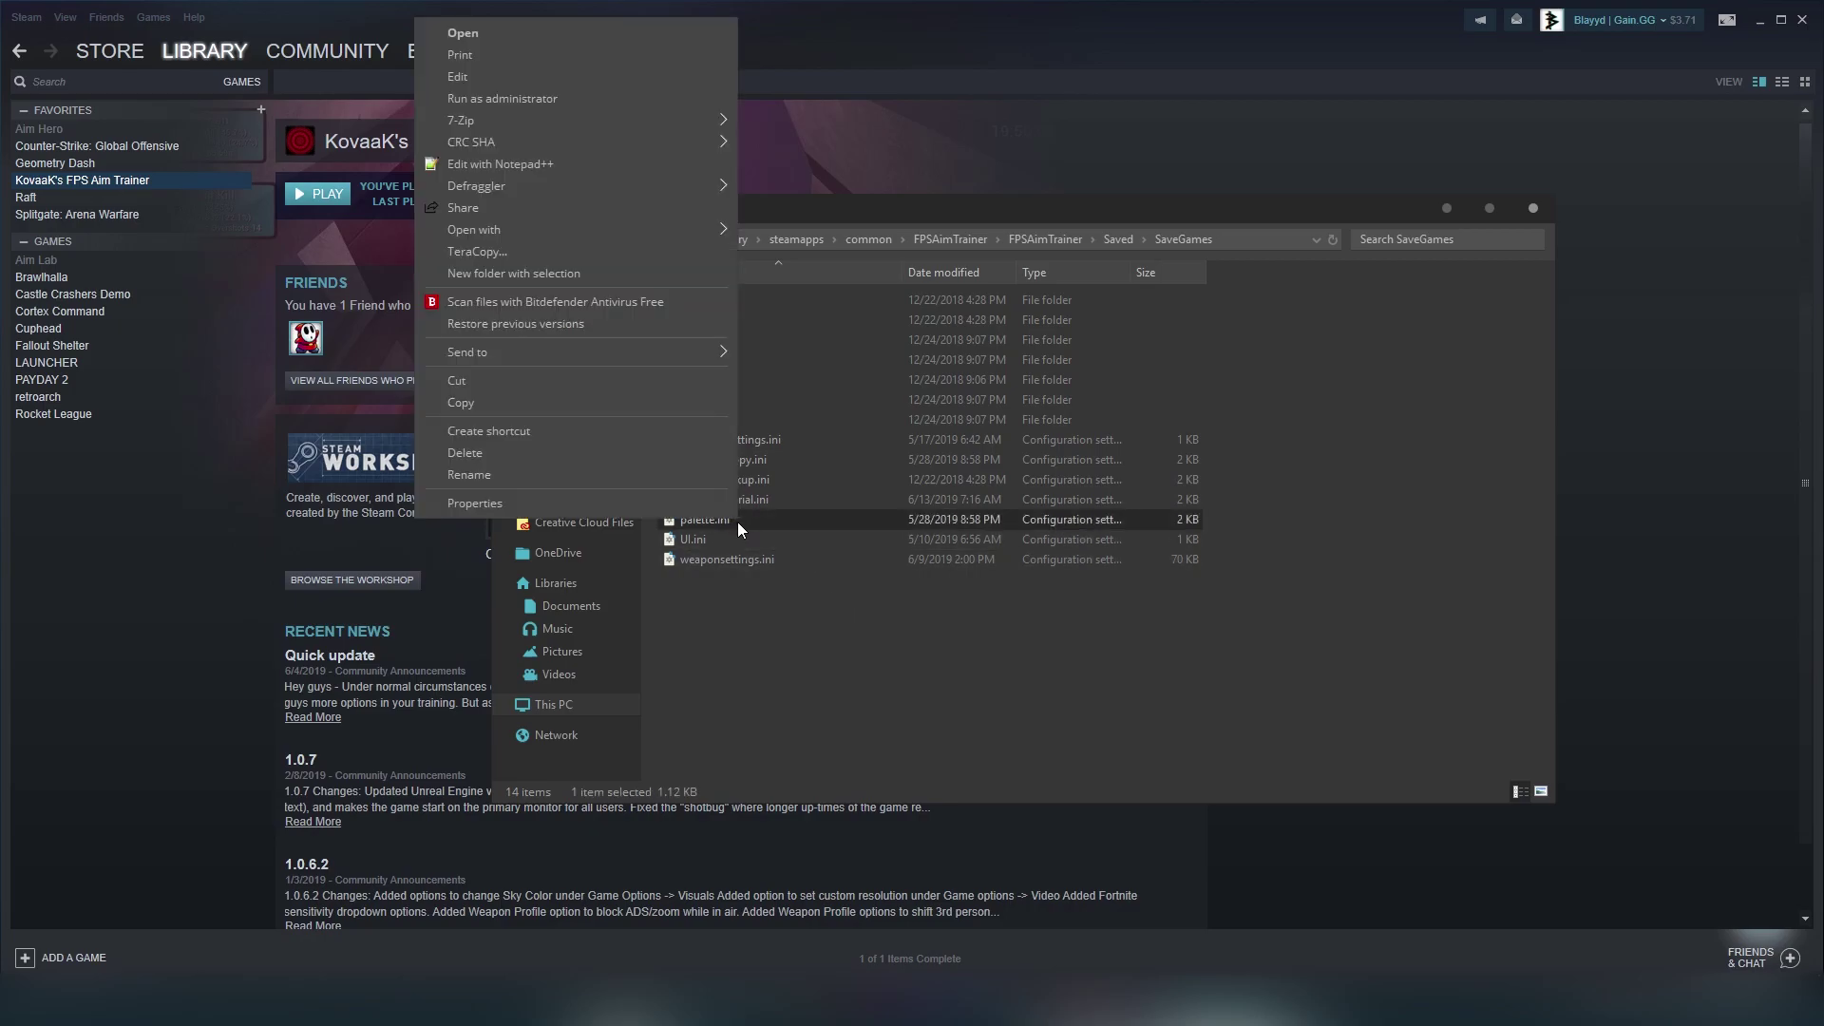
mouse_move(587, 230)
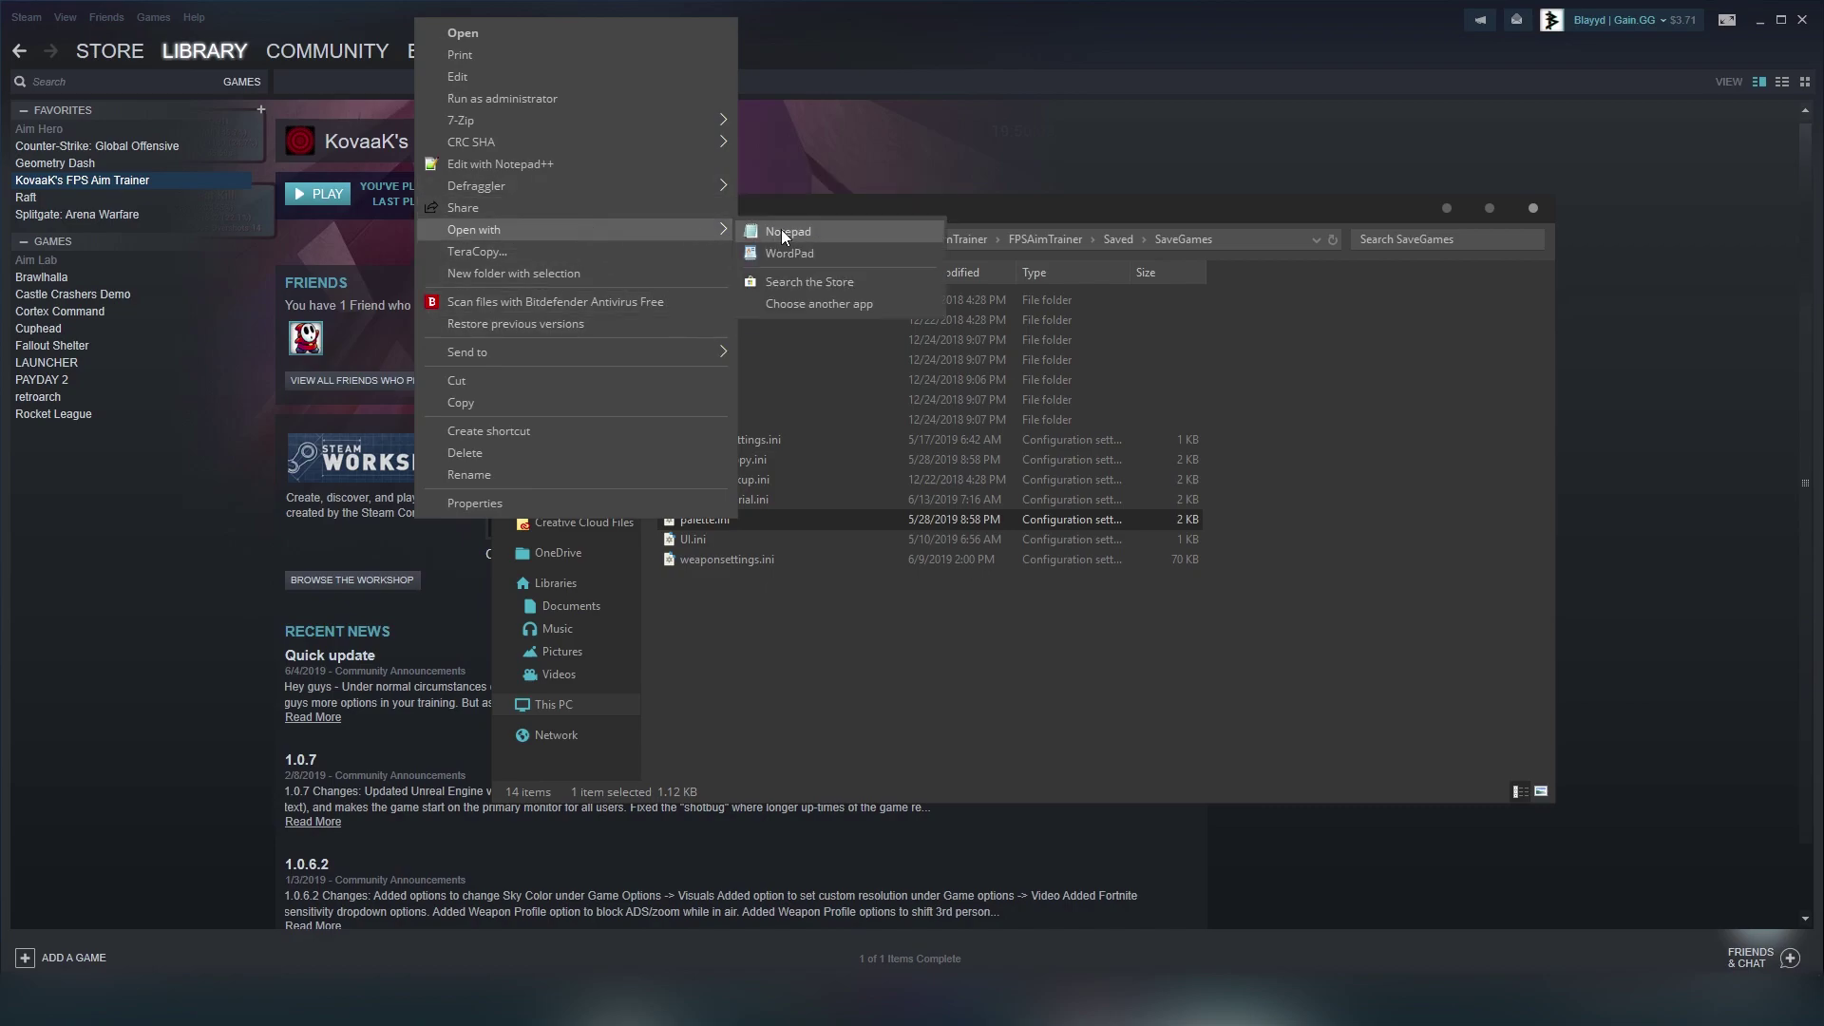
click(657, 161)
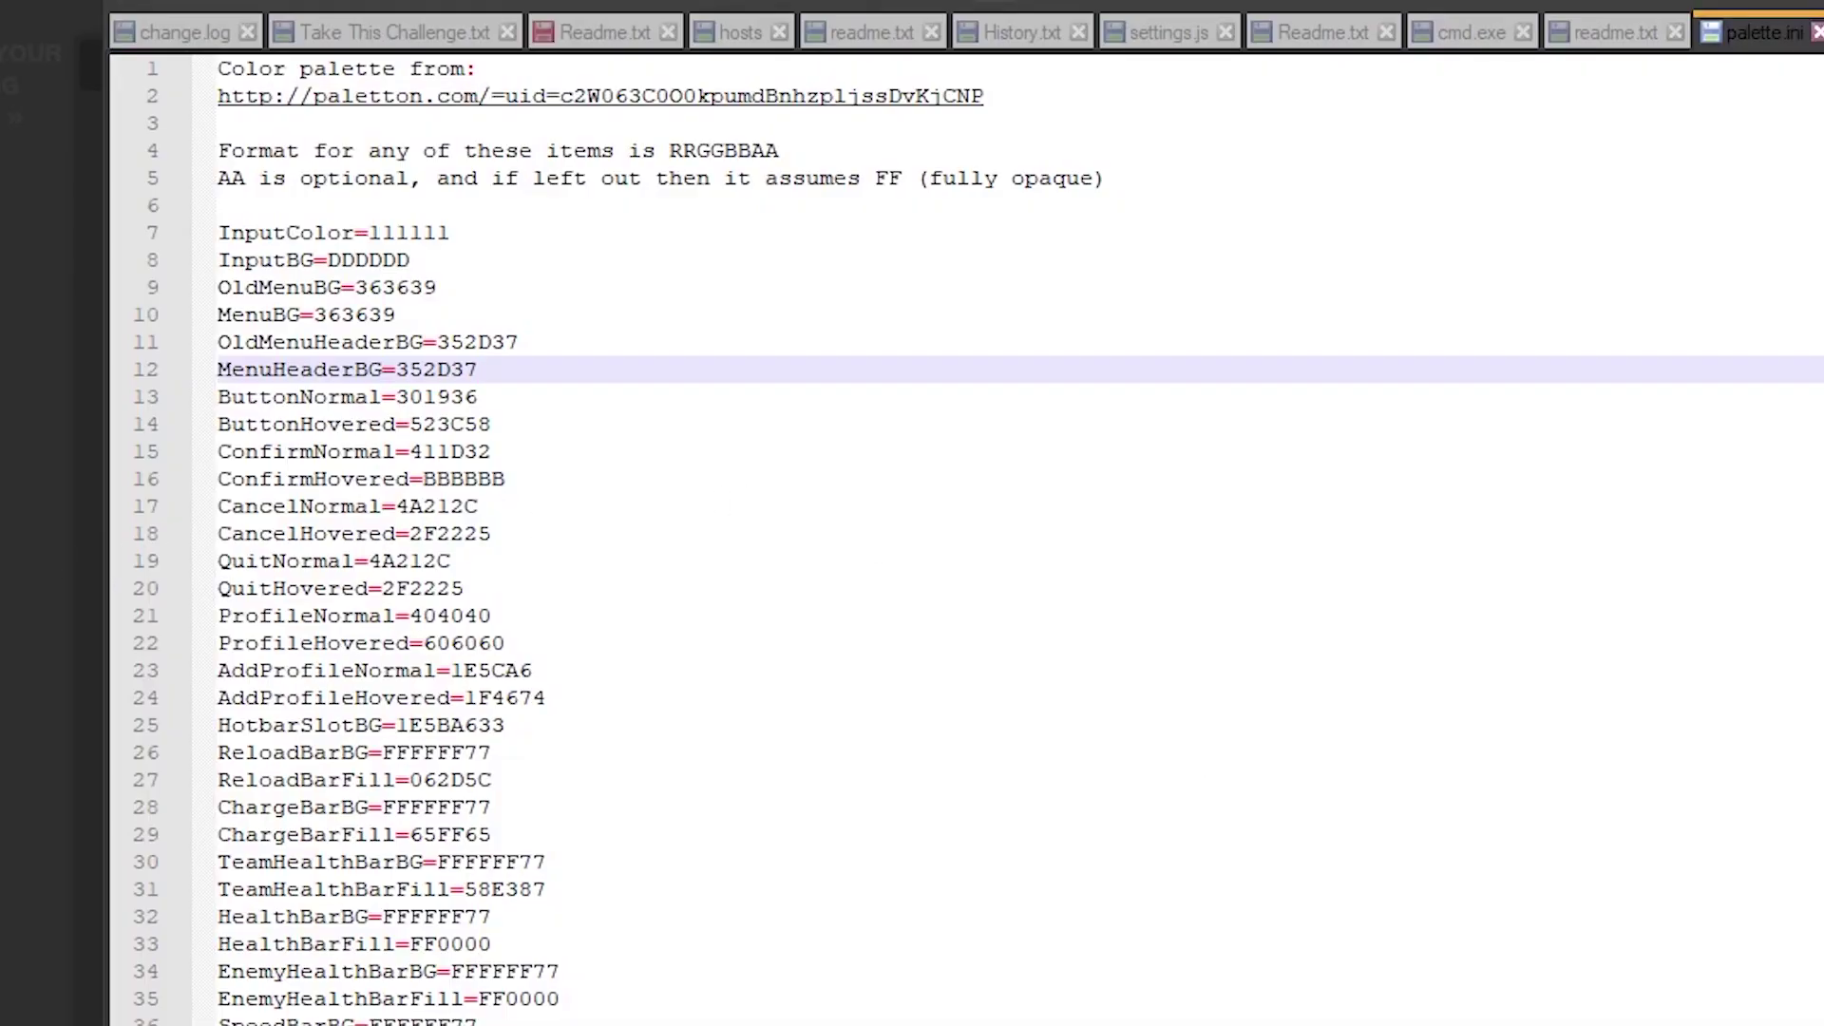
Copy the hex value 333537 from its Paletton colour details
key(alt+Tab)
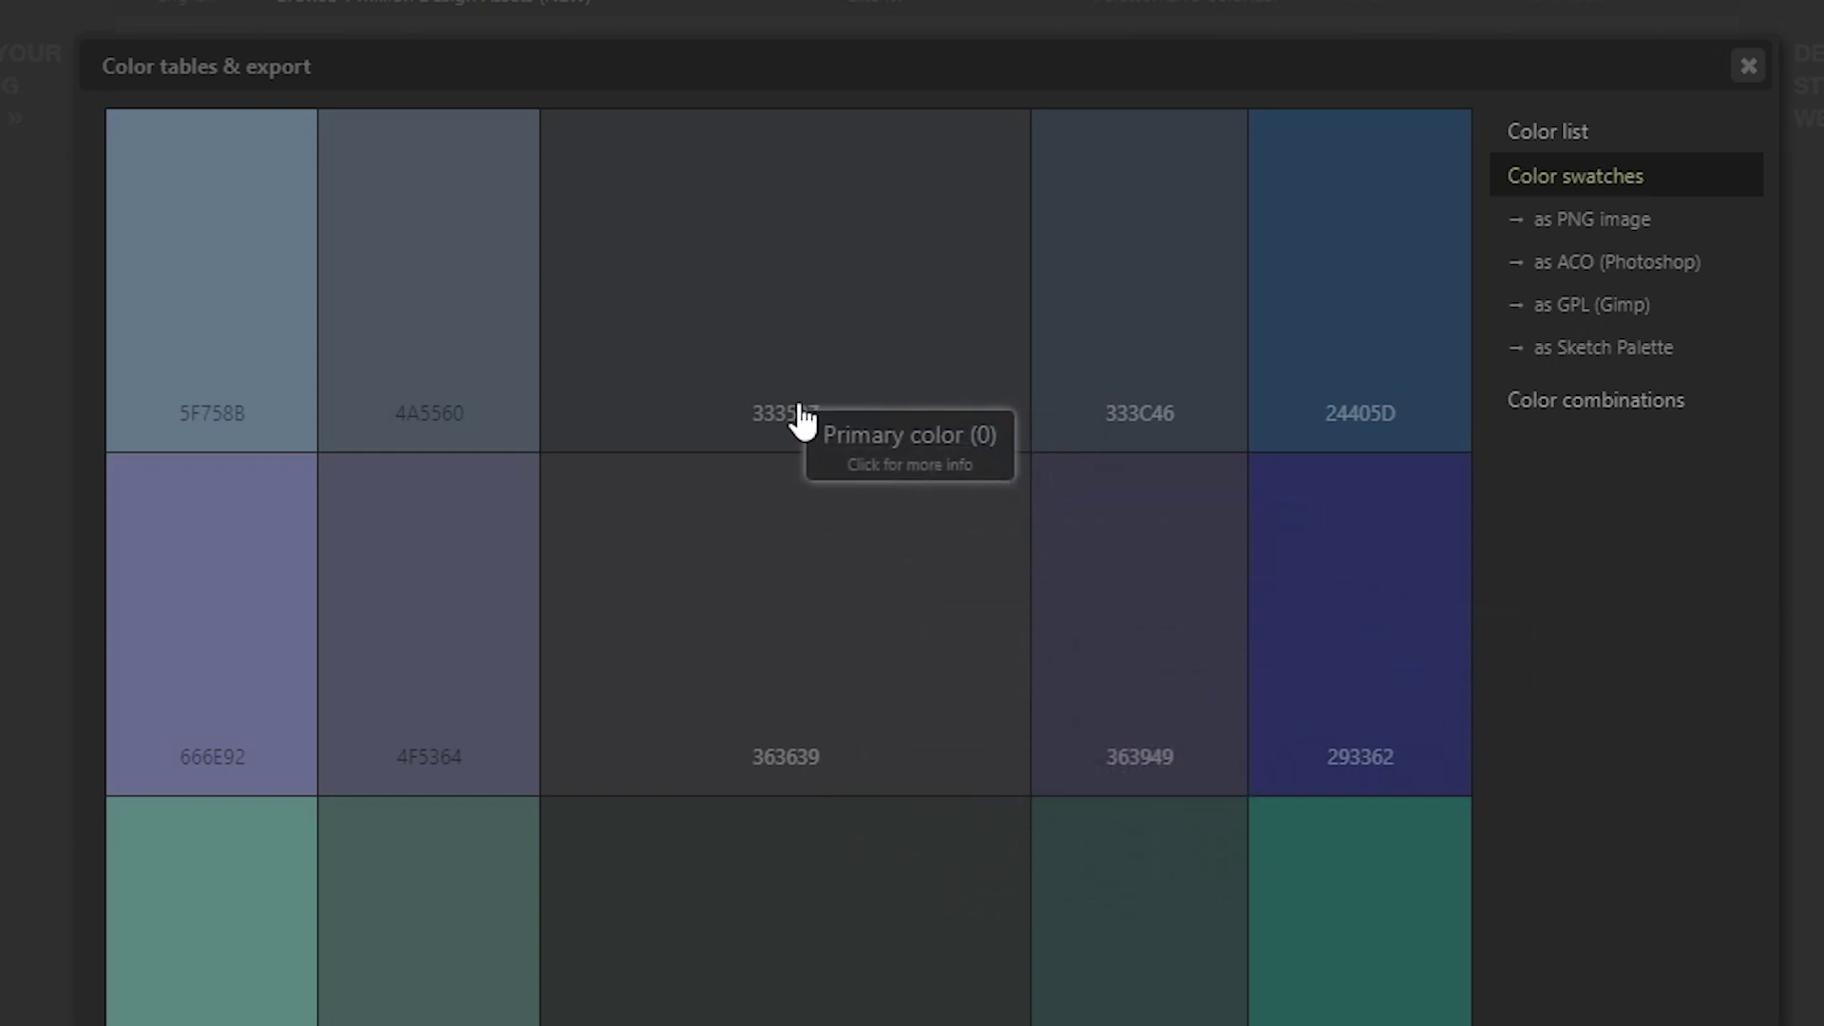
click(820, 445)
drag(733, 859, 877, 842)
key(ctrl+c)
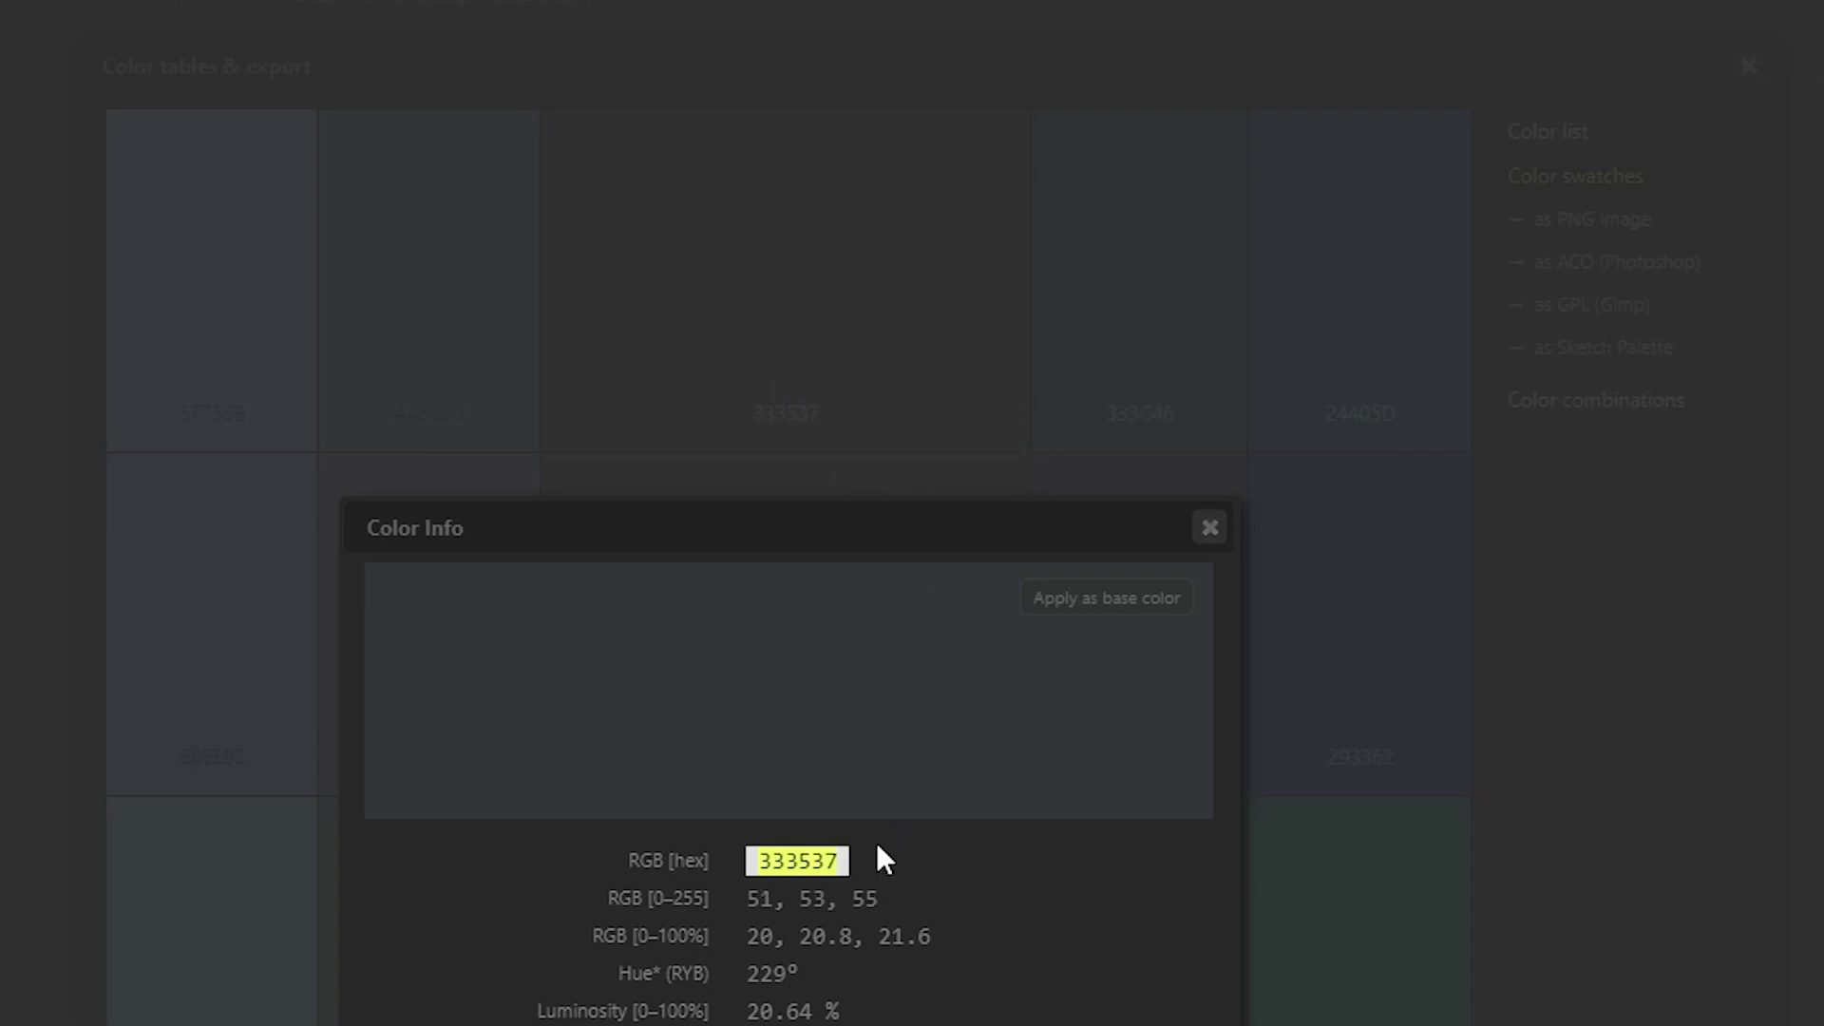
Paste 333537 over the MenuHeaderBG and OldMenuHeaderBG values on lines 11 and 12
key(alt+Tab)
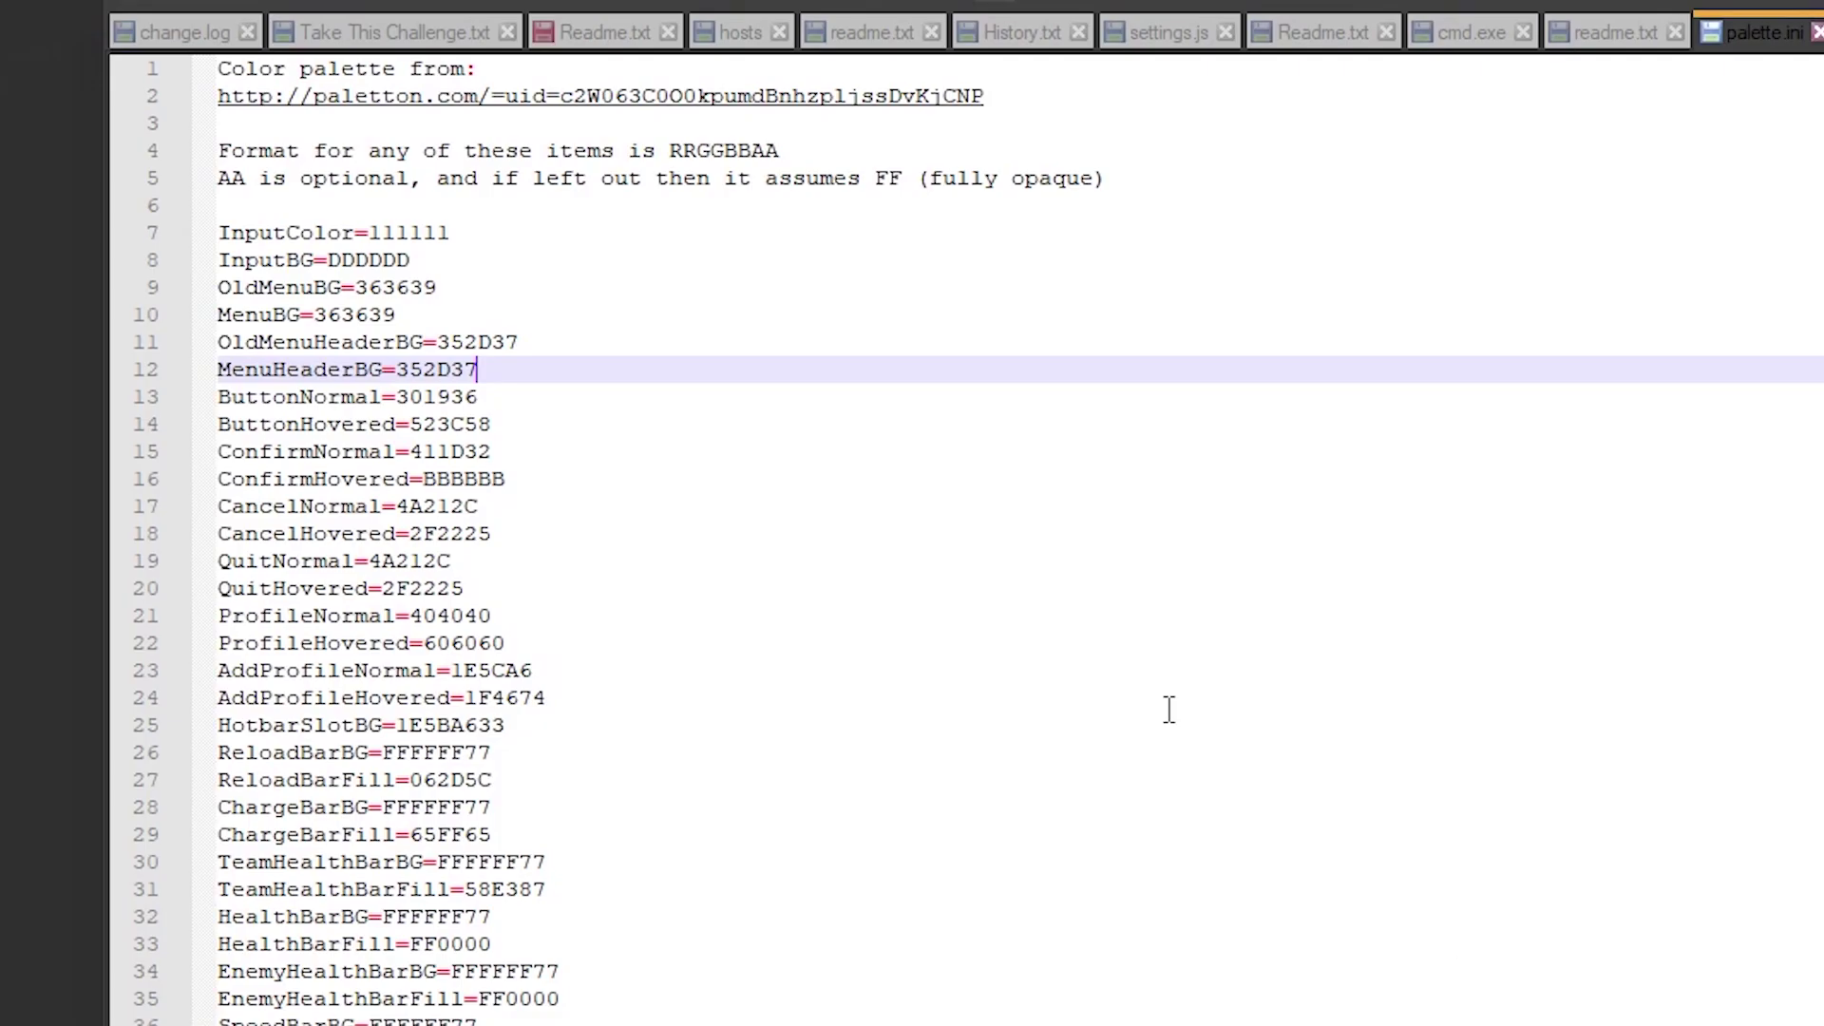
drag(502, 369, 396, 368)
key(ctrl+v)
click(518, 341)
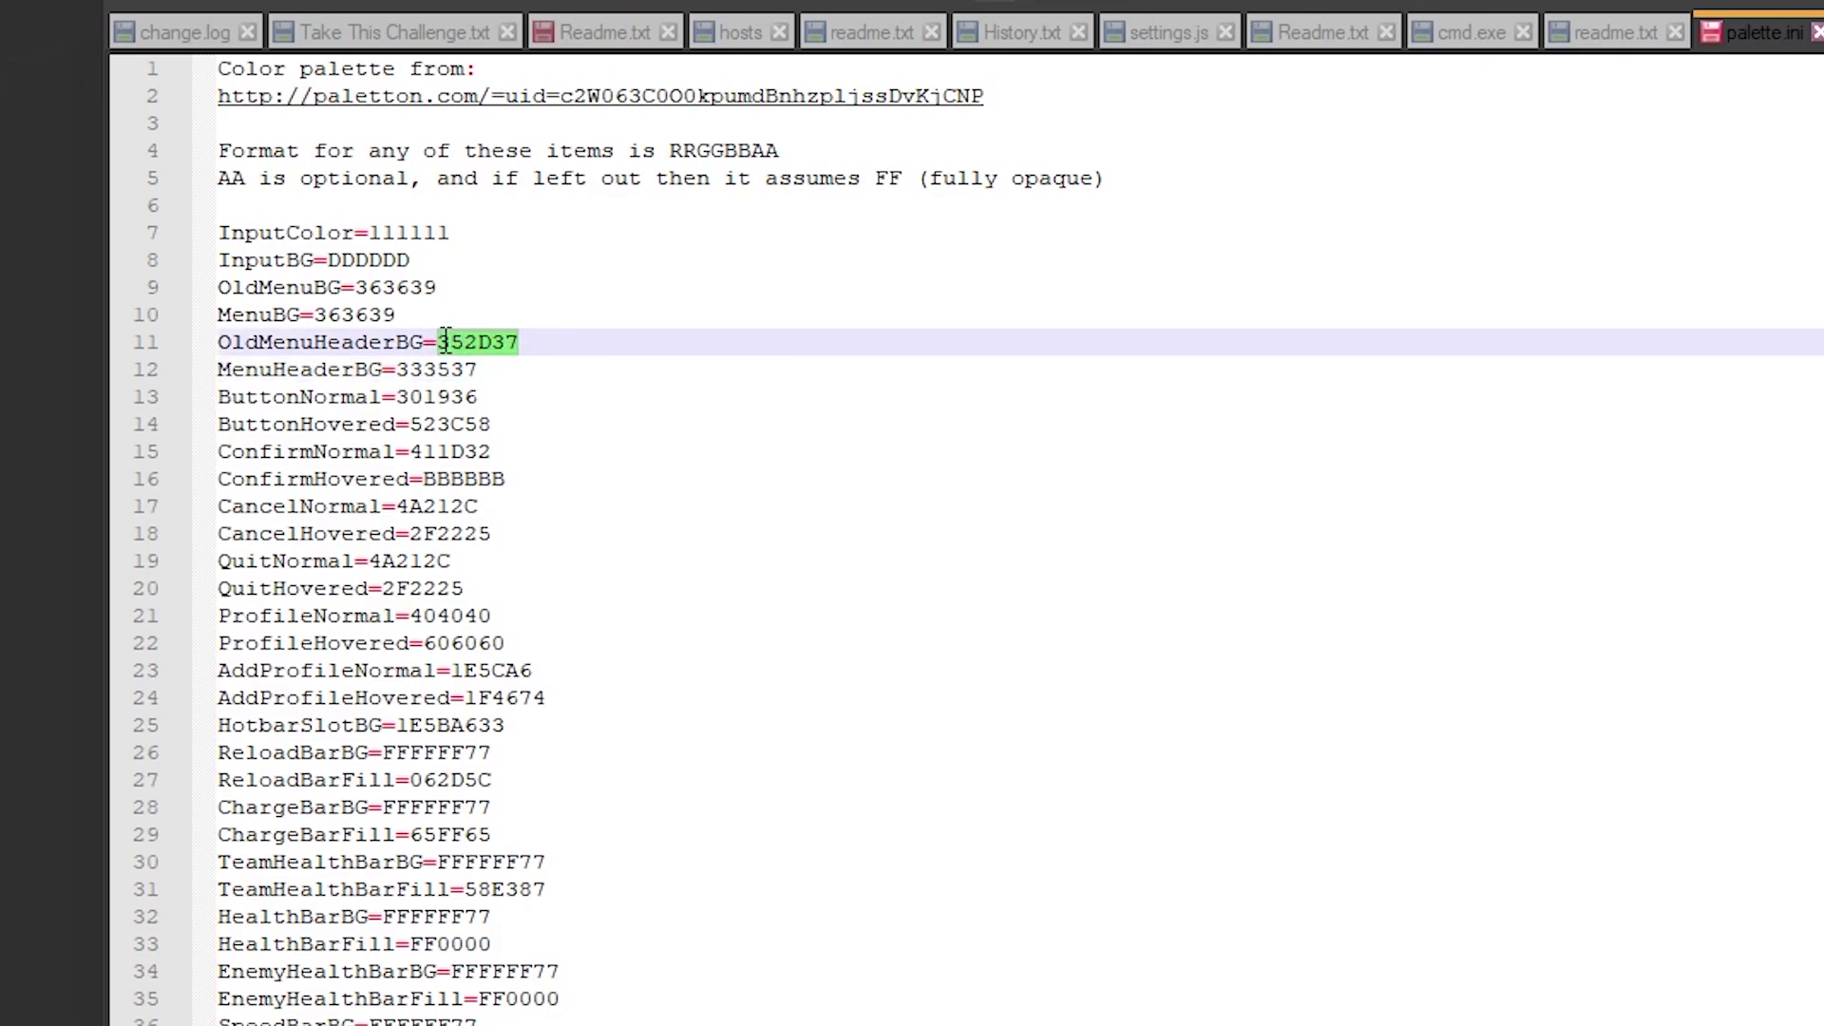
key(ctrl+v)
click(533, 370)
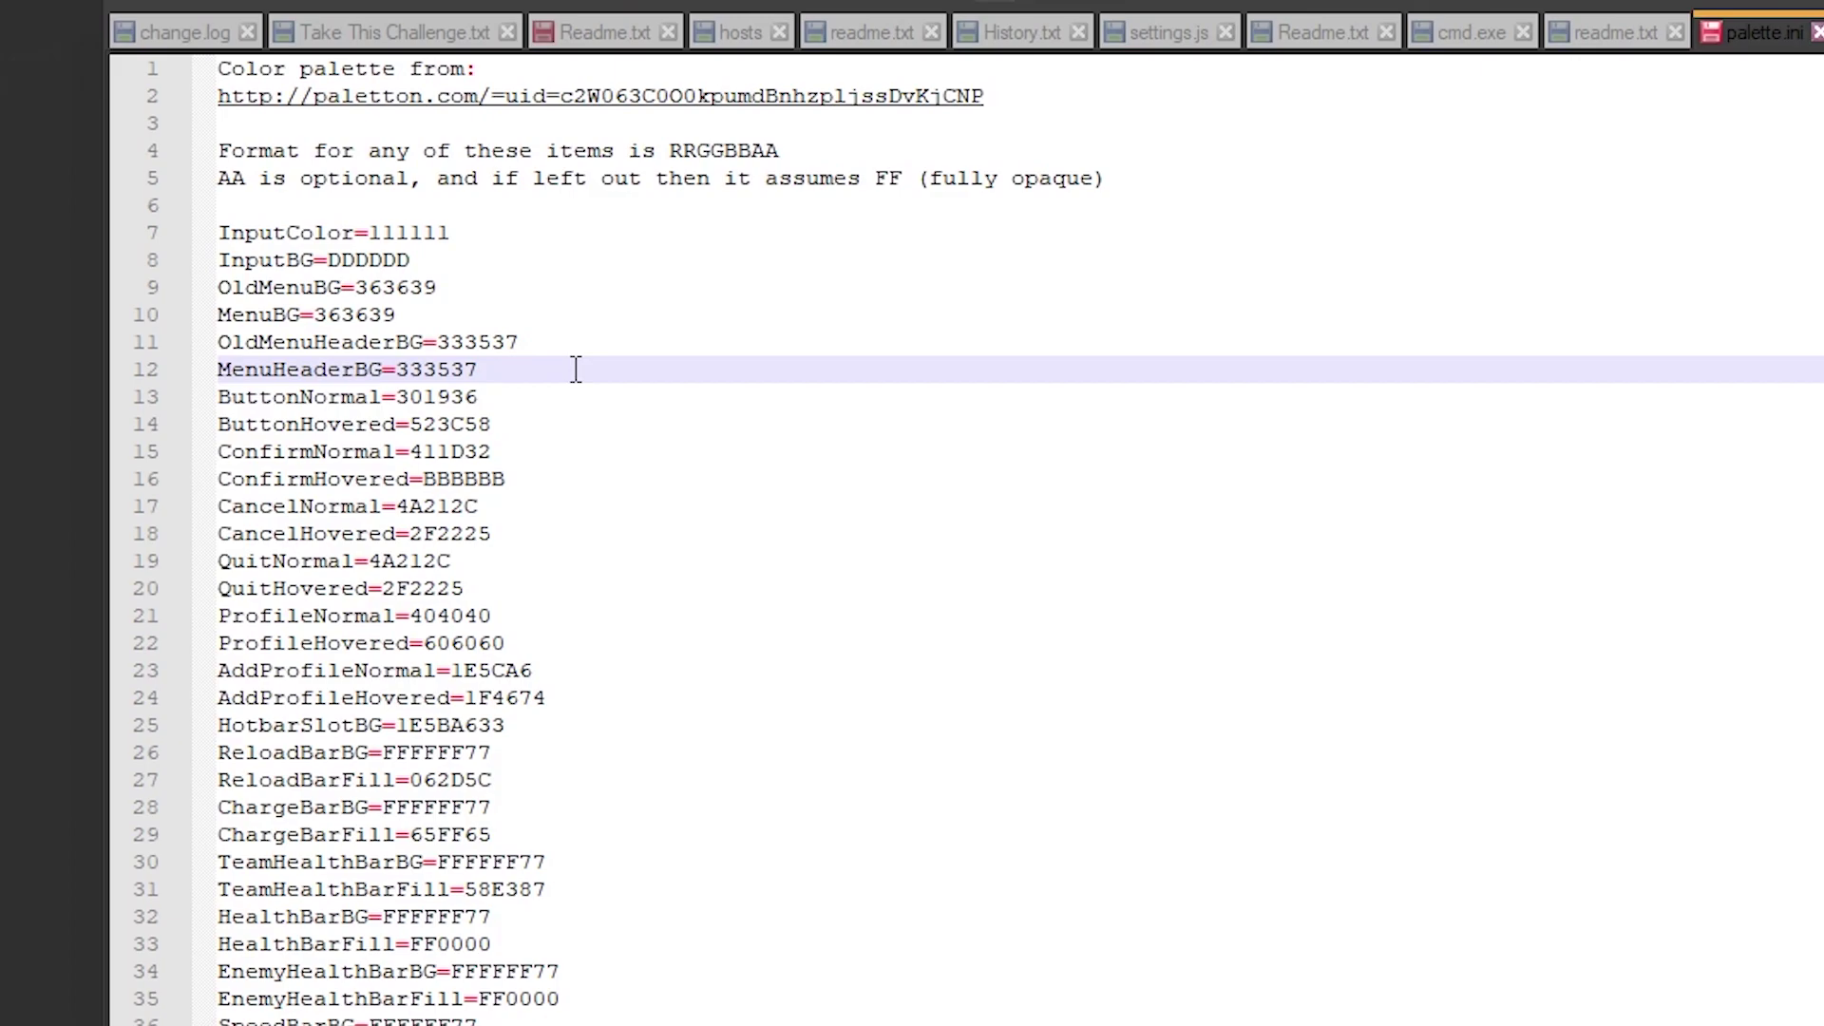
scroll(524, 475, down, 1)
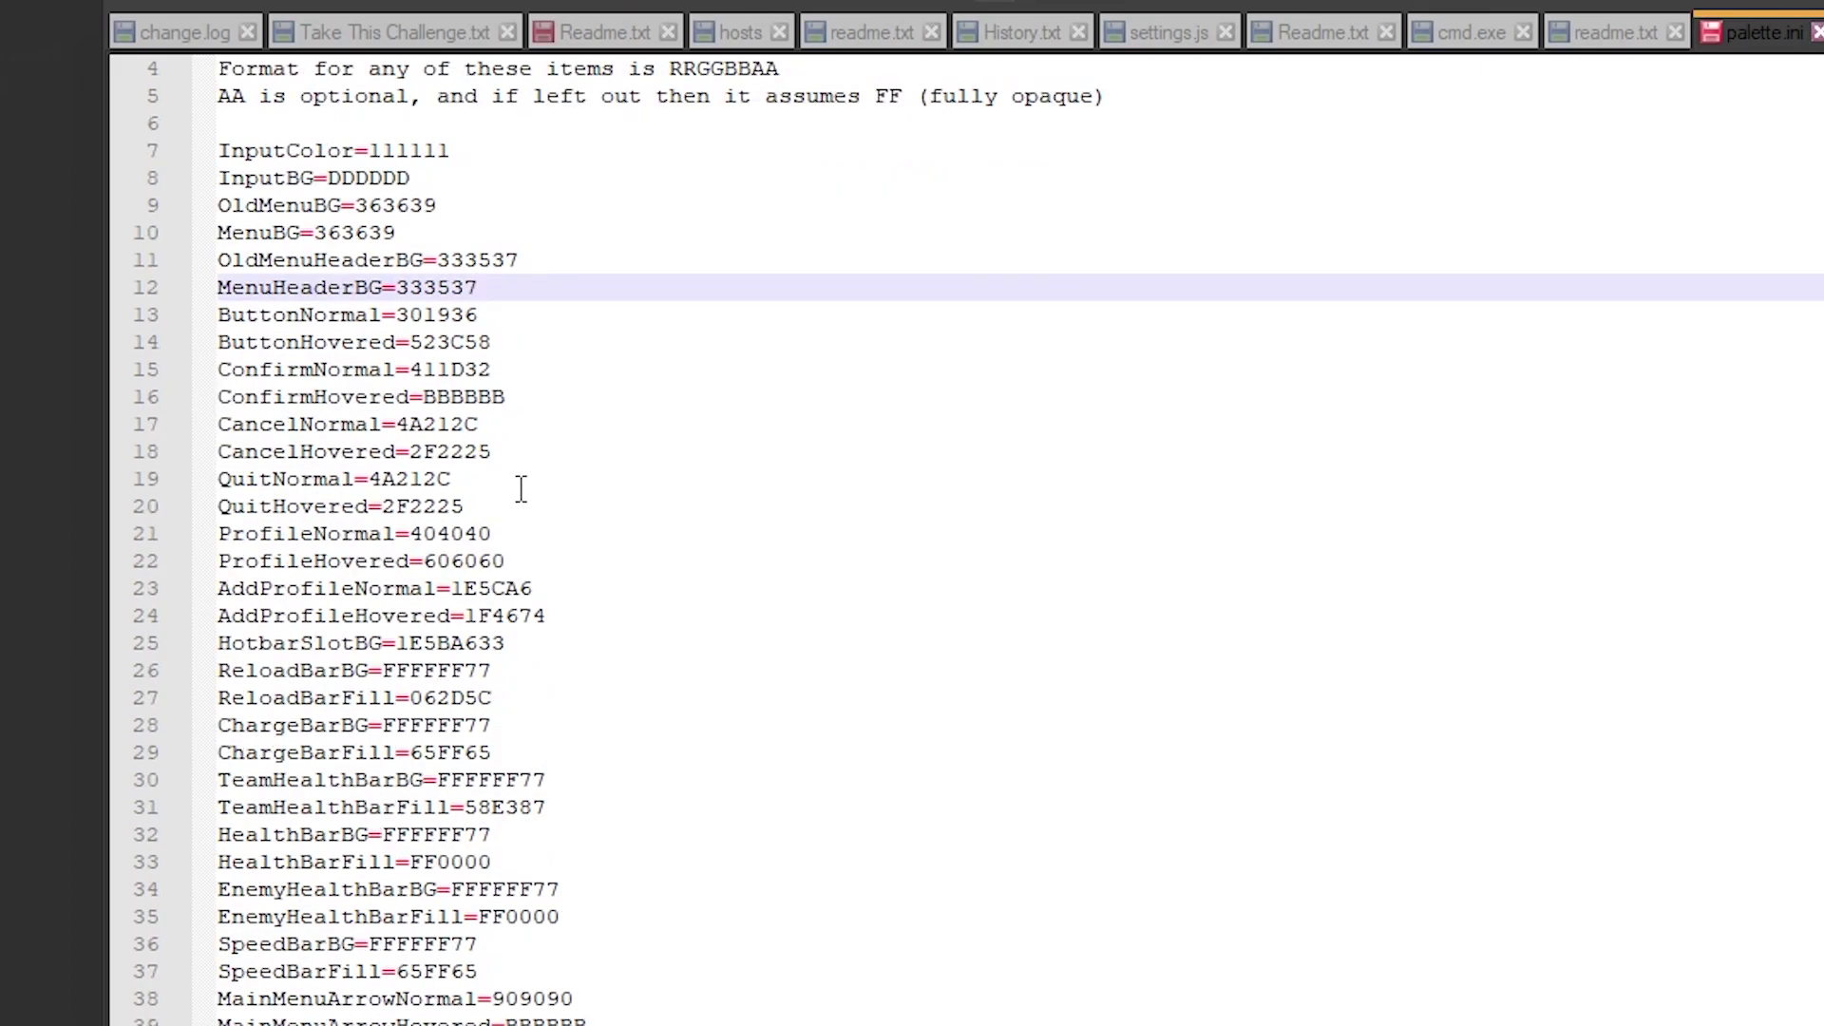
scroll(522, 485, down, 1)
scroll(525, 480, up, 2)
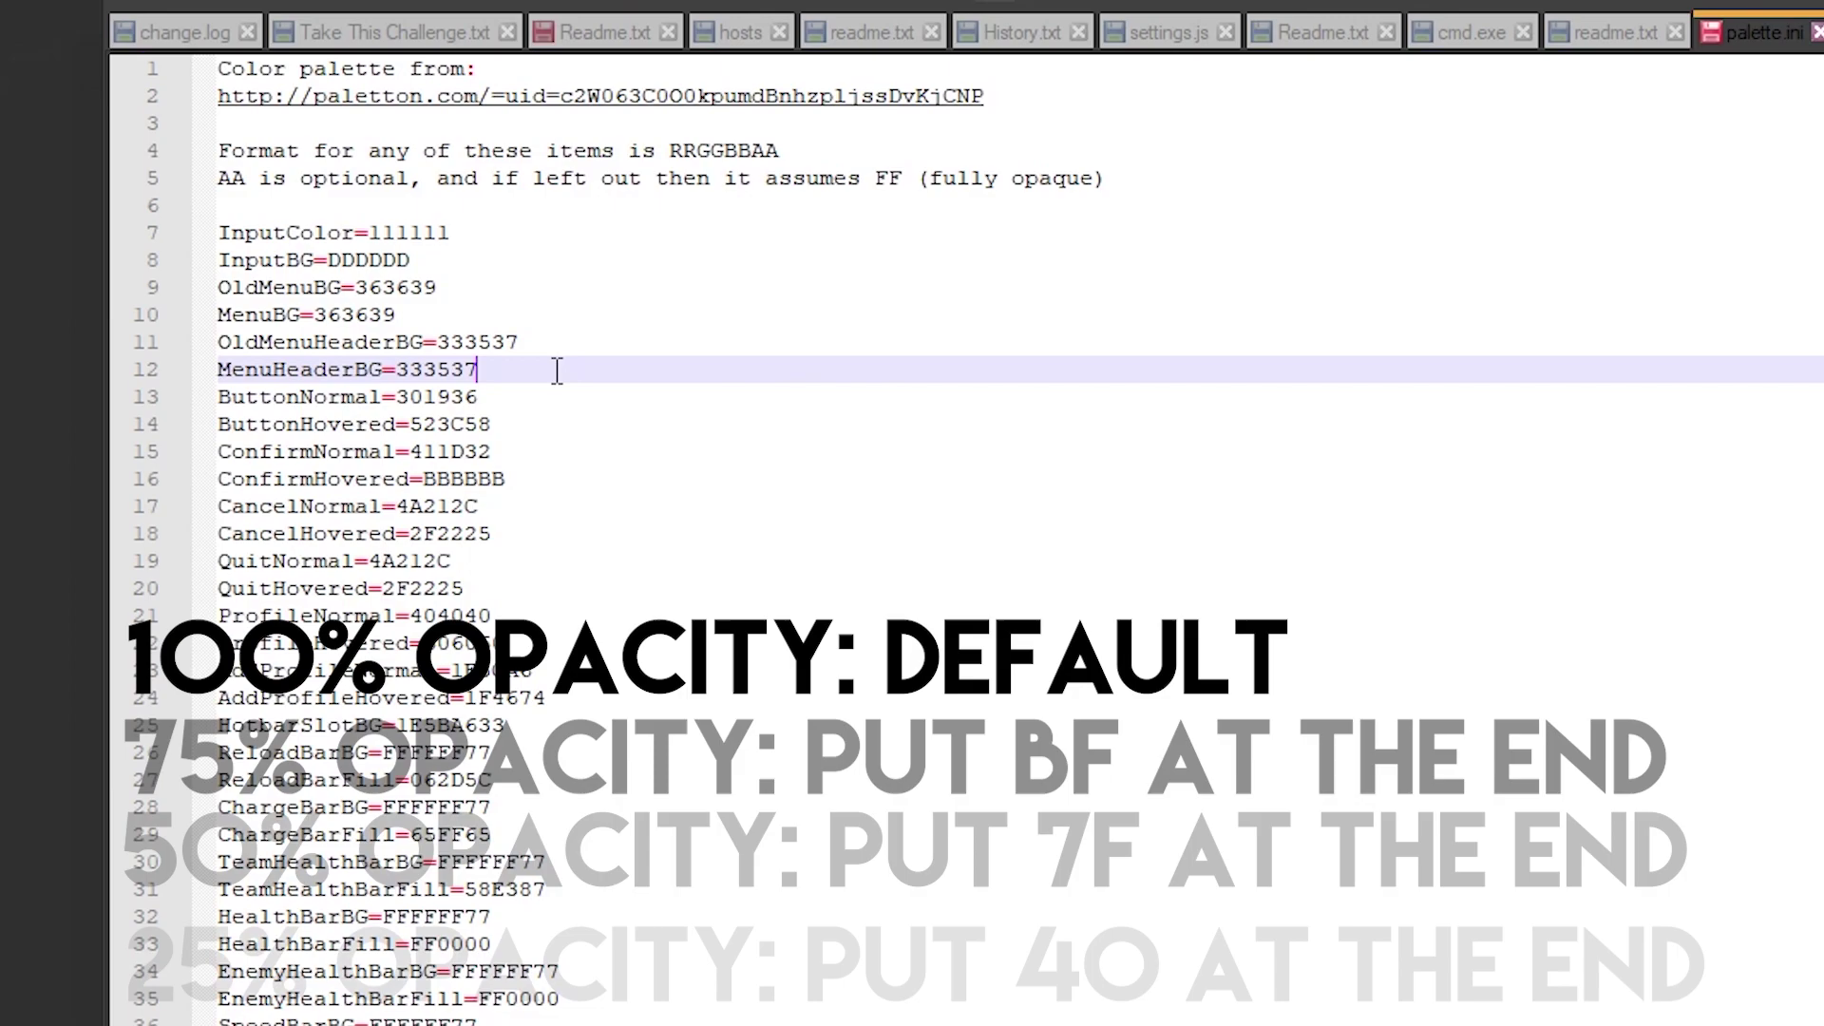
Put the caret after the ButtonNormal value and close Paletton's 333537 colour details
click(522, 399)
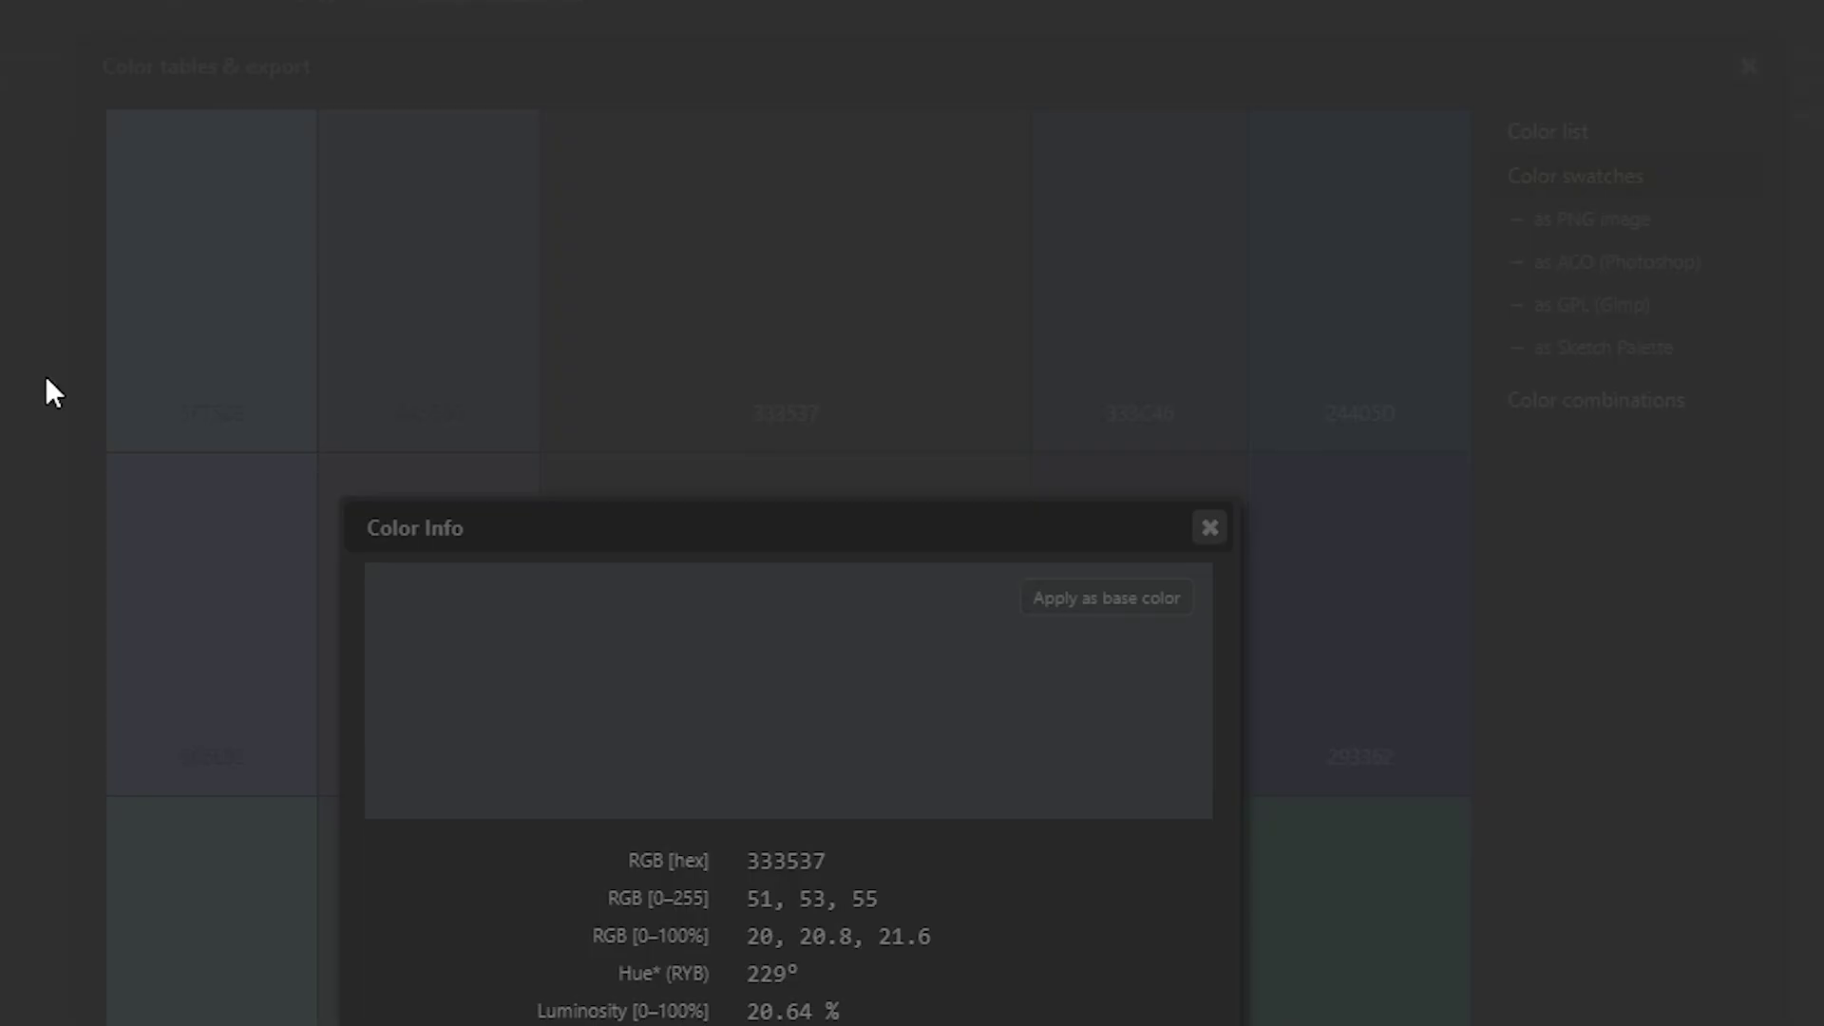
click(1209, 528)
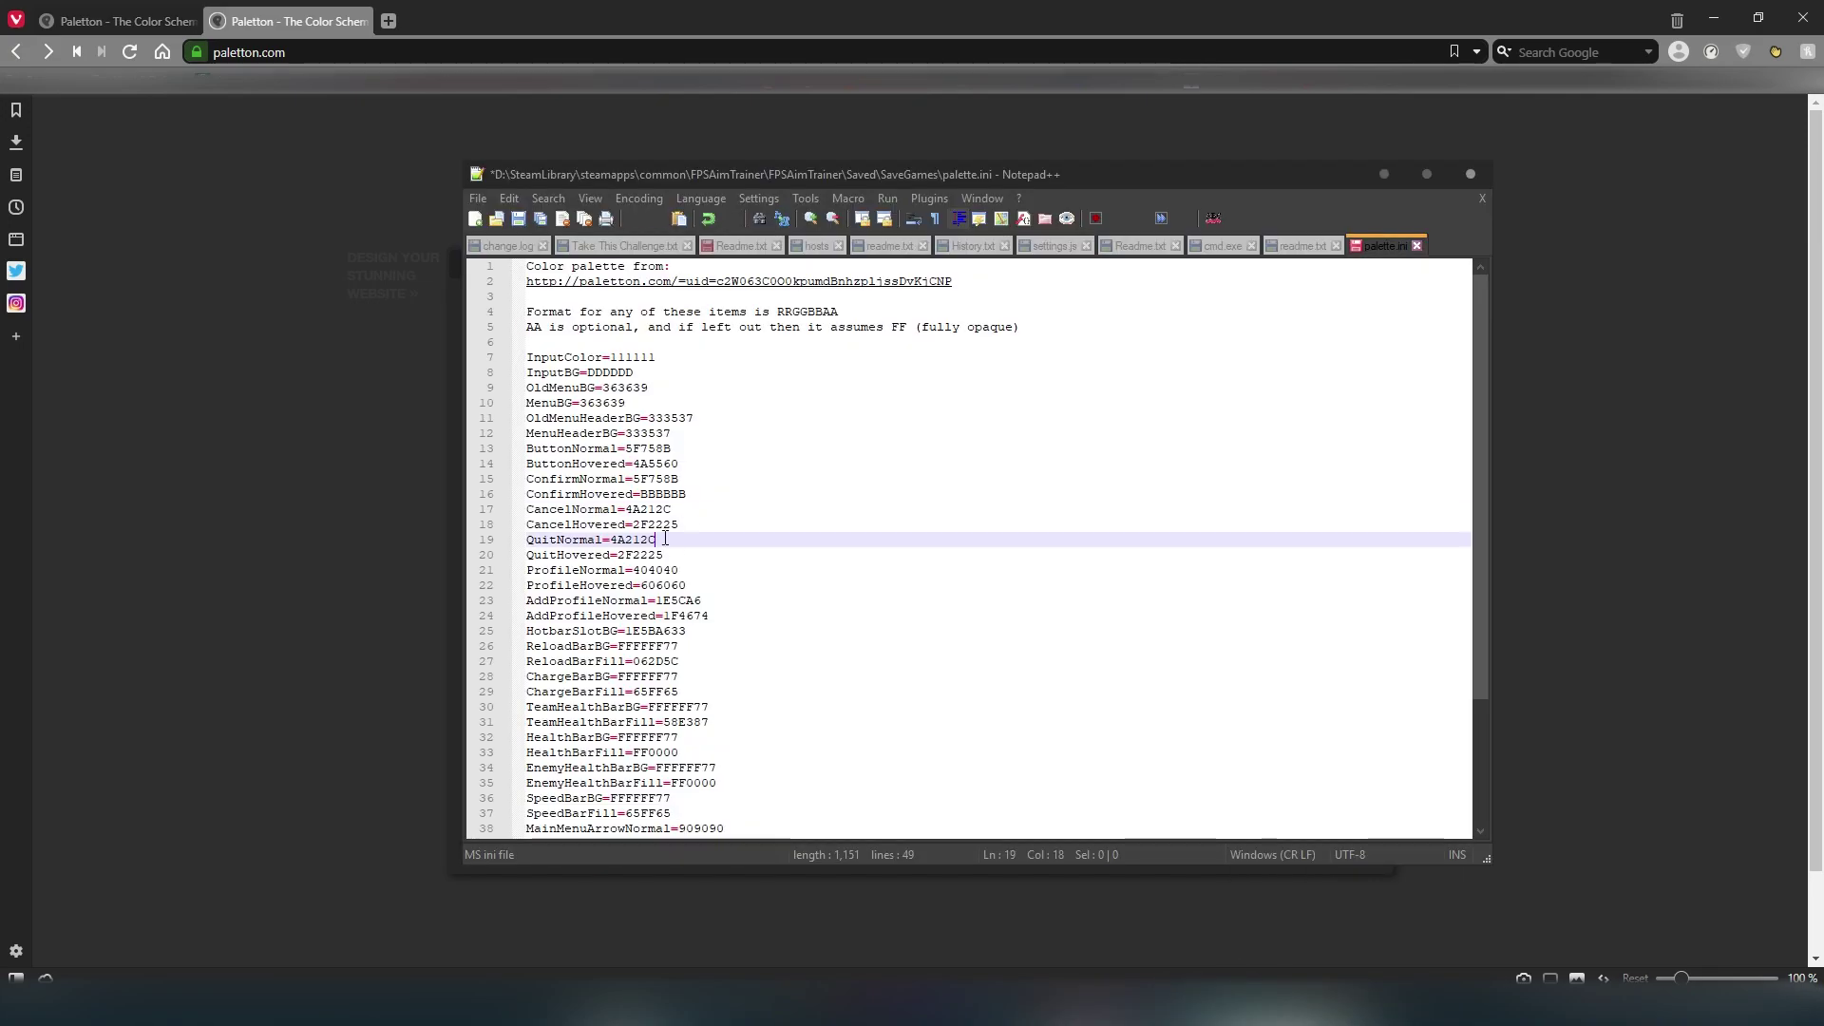
Select the QuitNormal and QuitHovered values, then look through the game's options menu
double_click(632, 539)
click(689, 555)
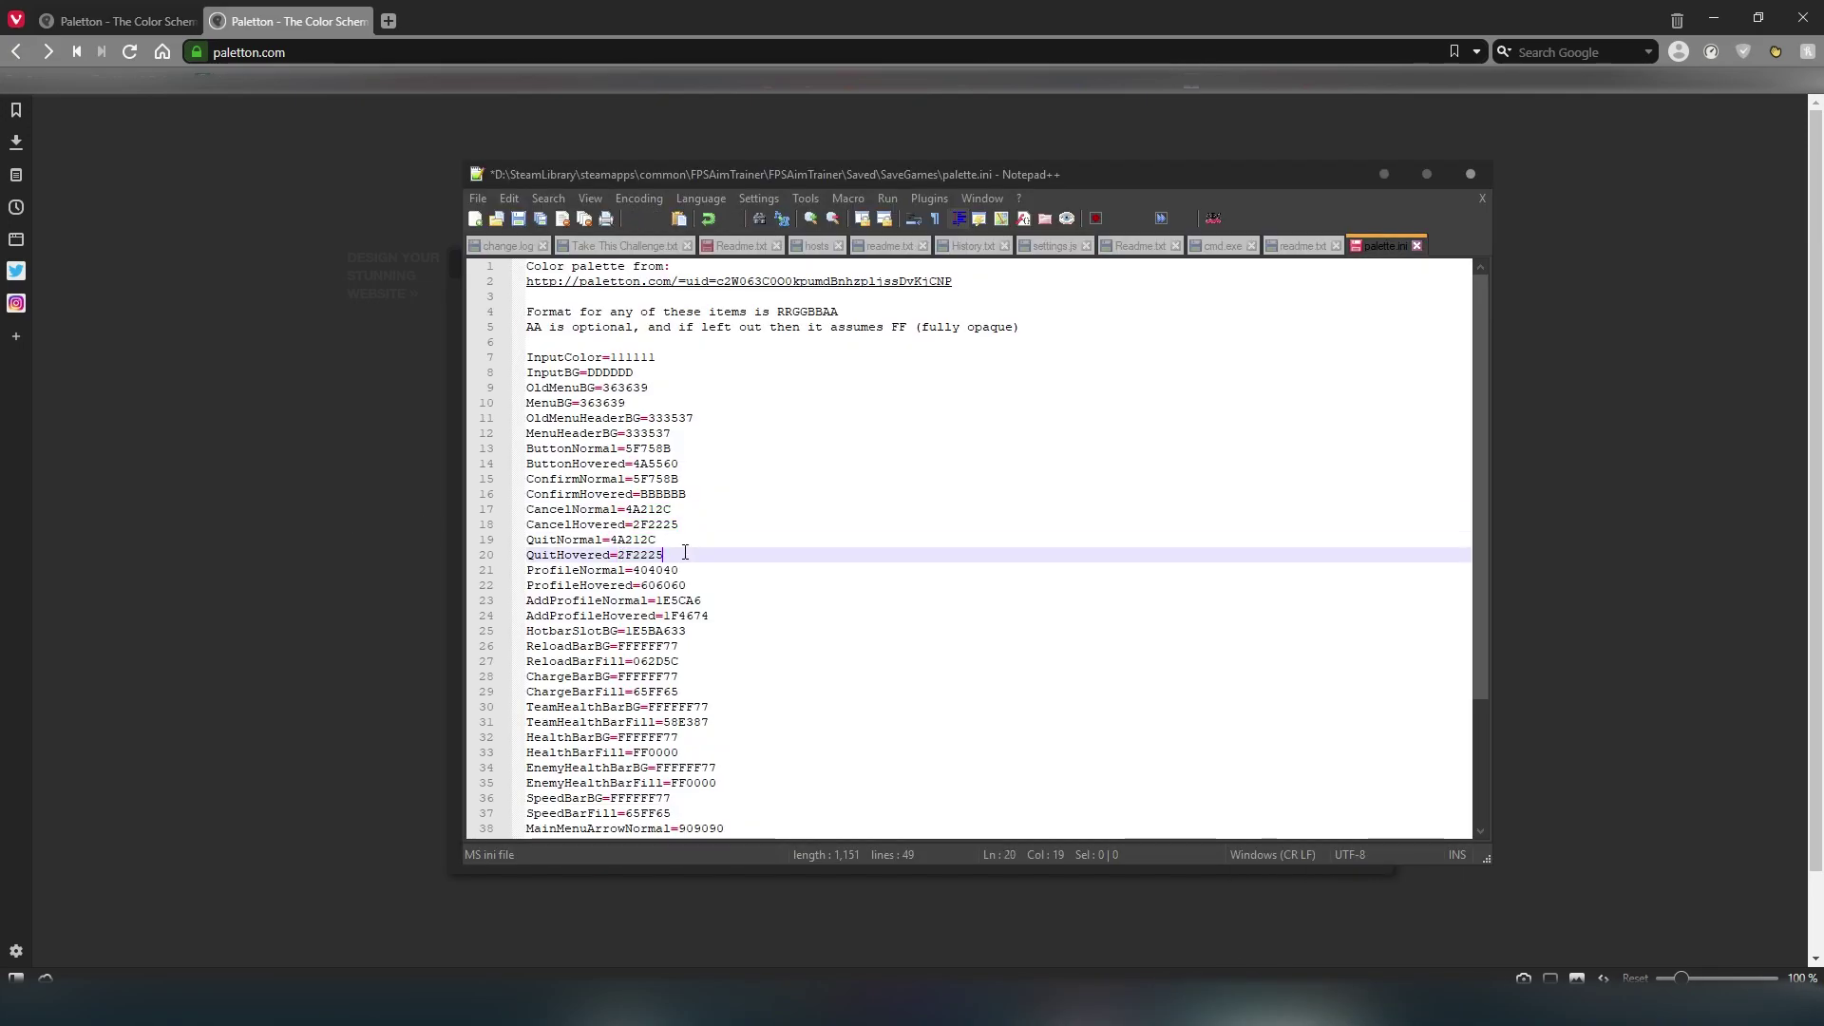
click(691, 570)
scroll(693, 584, down, 3)
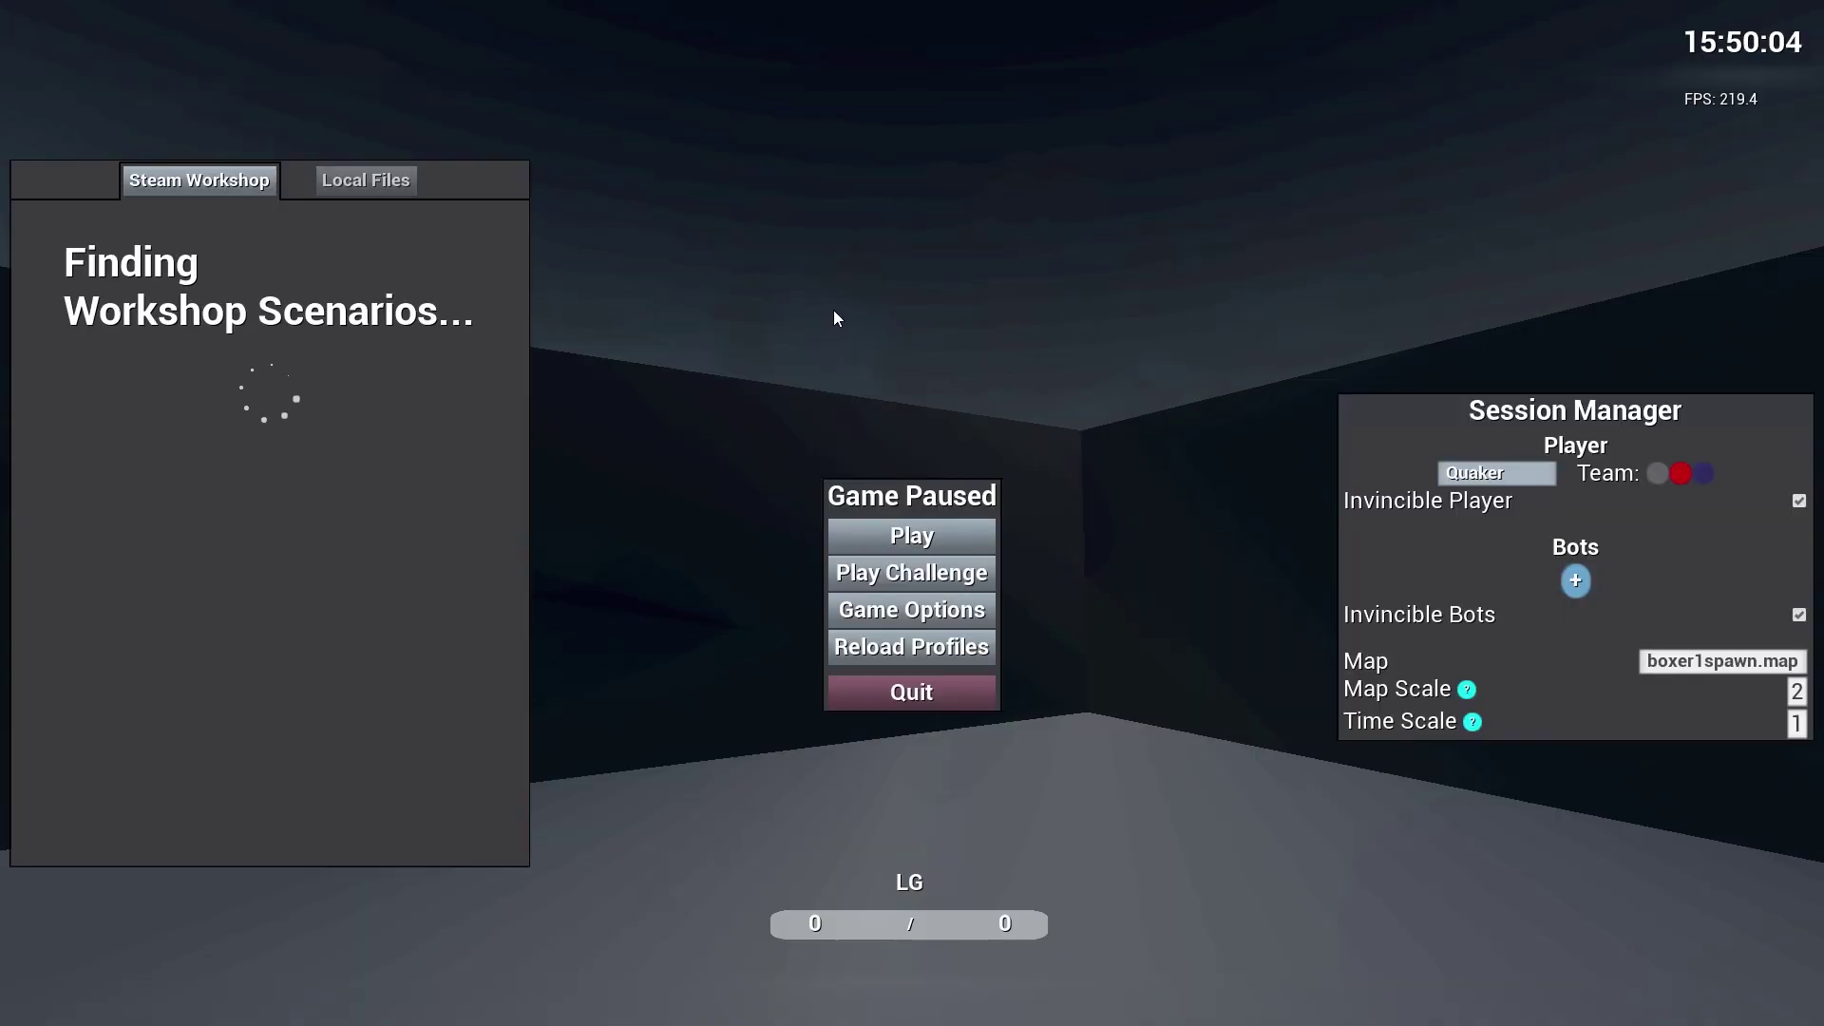
click(366, 180)
click(912, 609)
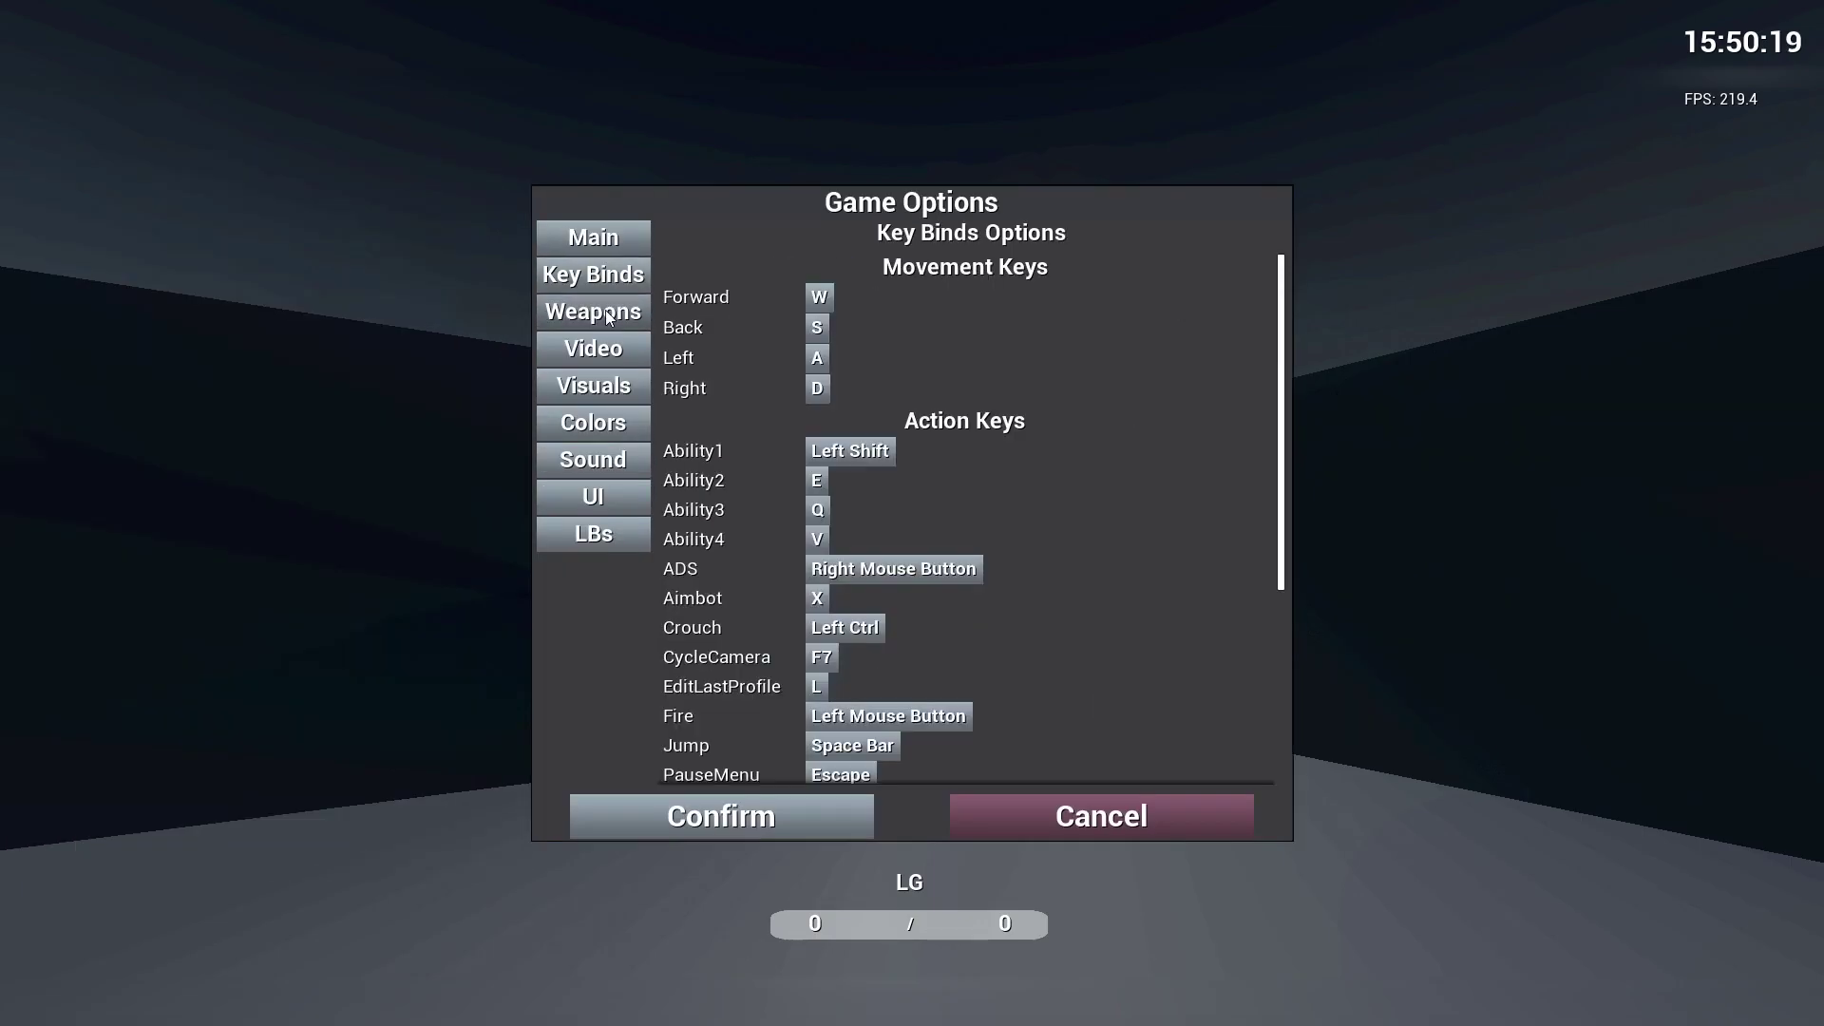
click(1099, 815)
click(911, 691)
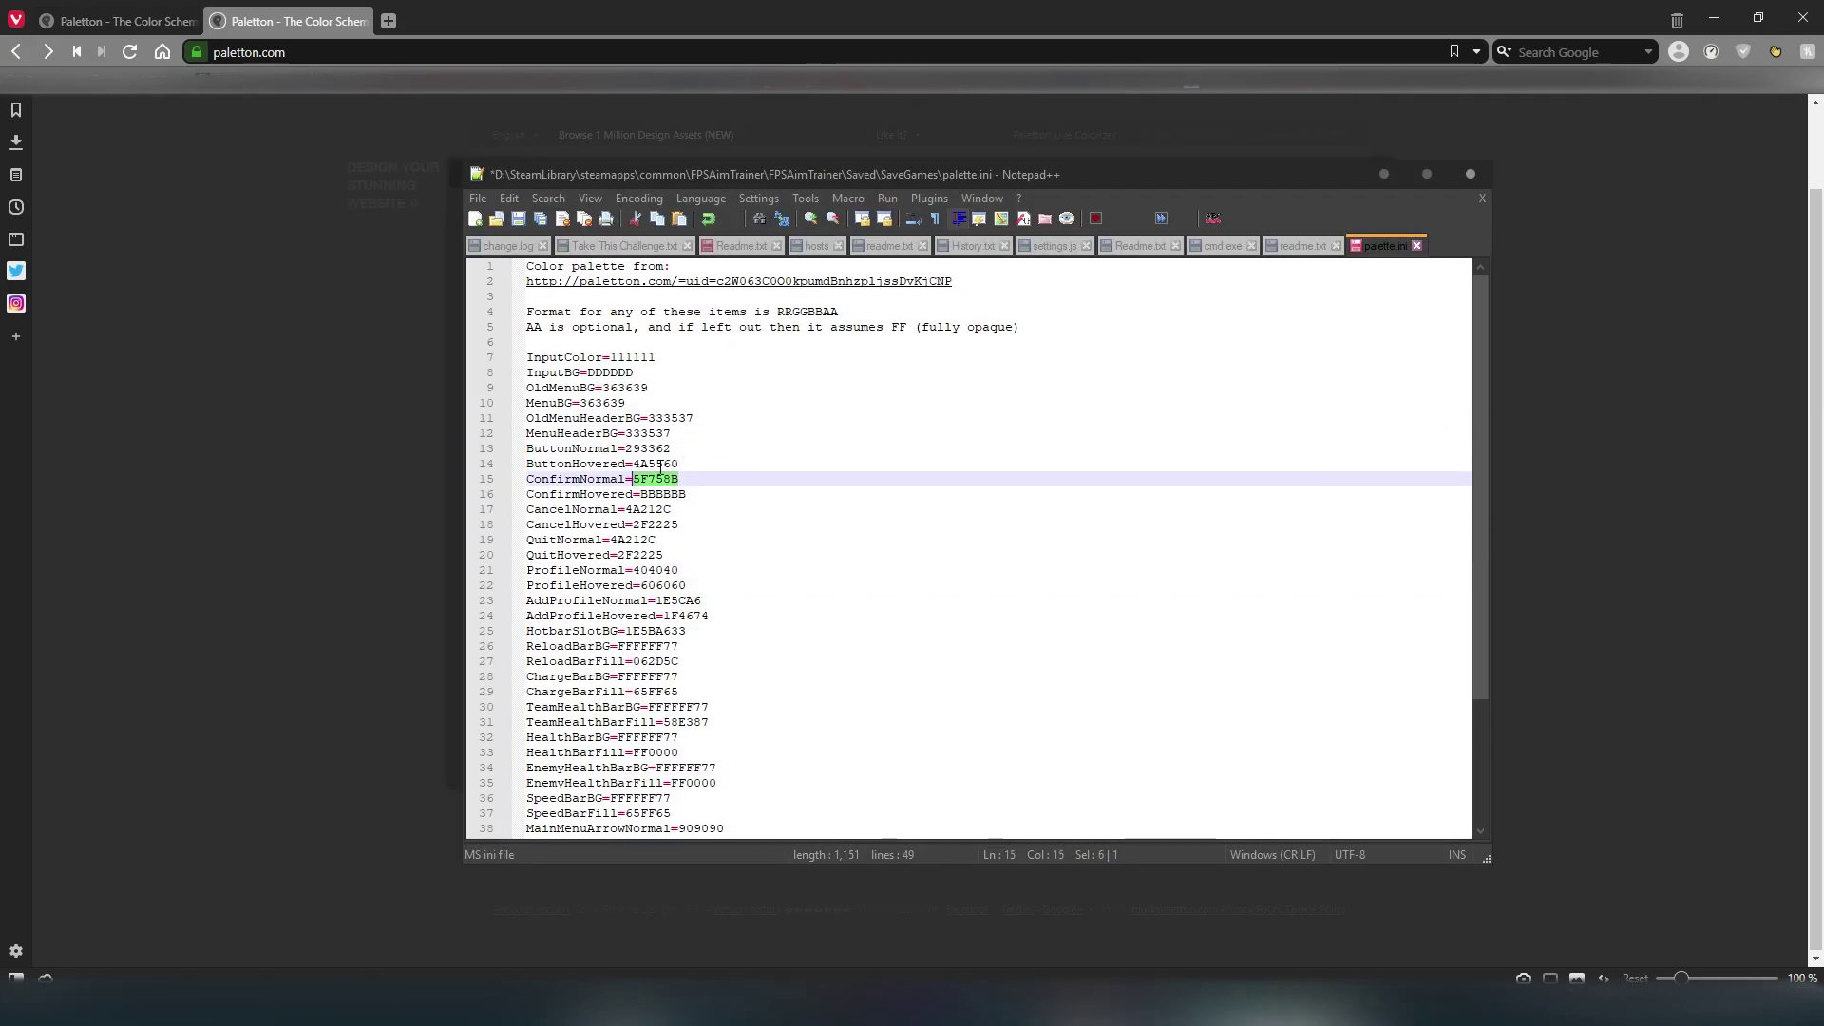
Reselect the QuitNormal value and open Paletton's details for colour 24405D
click(679, 462)
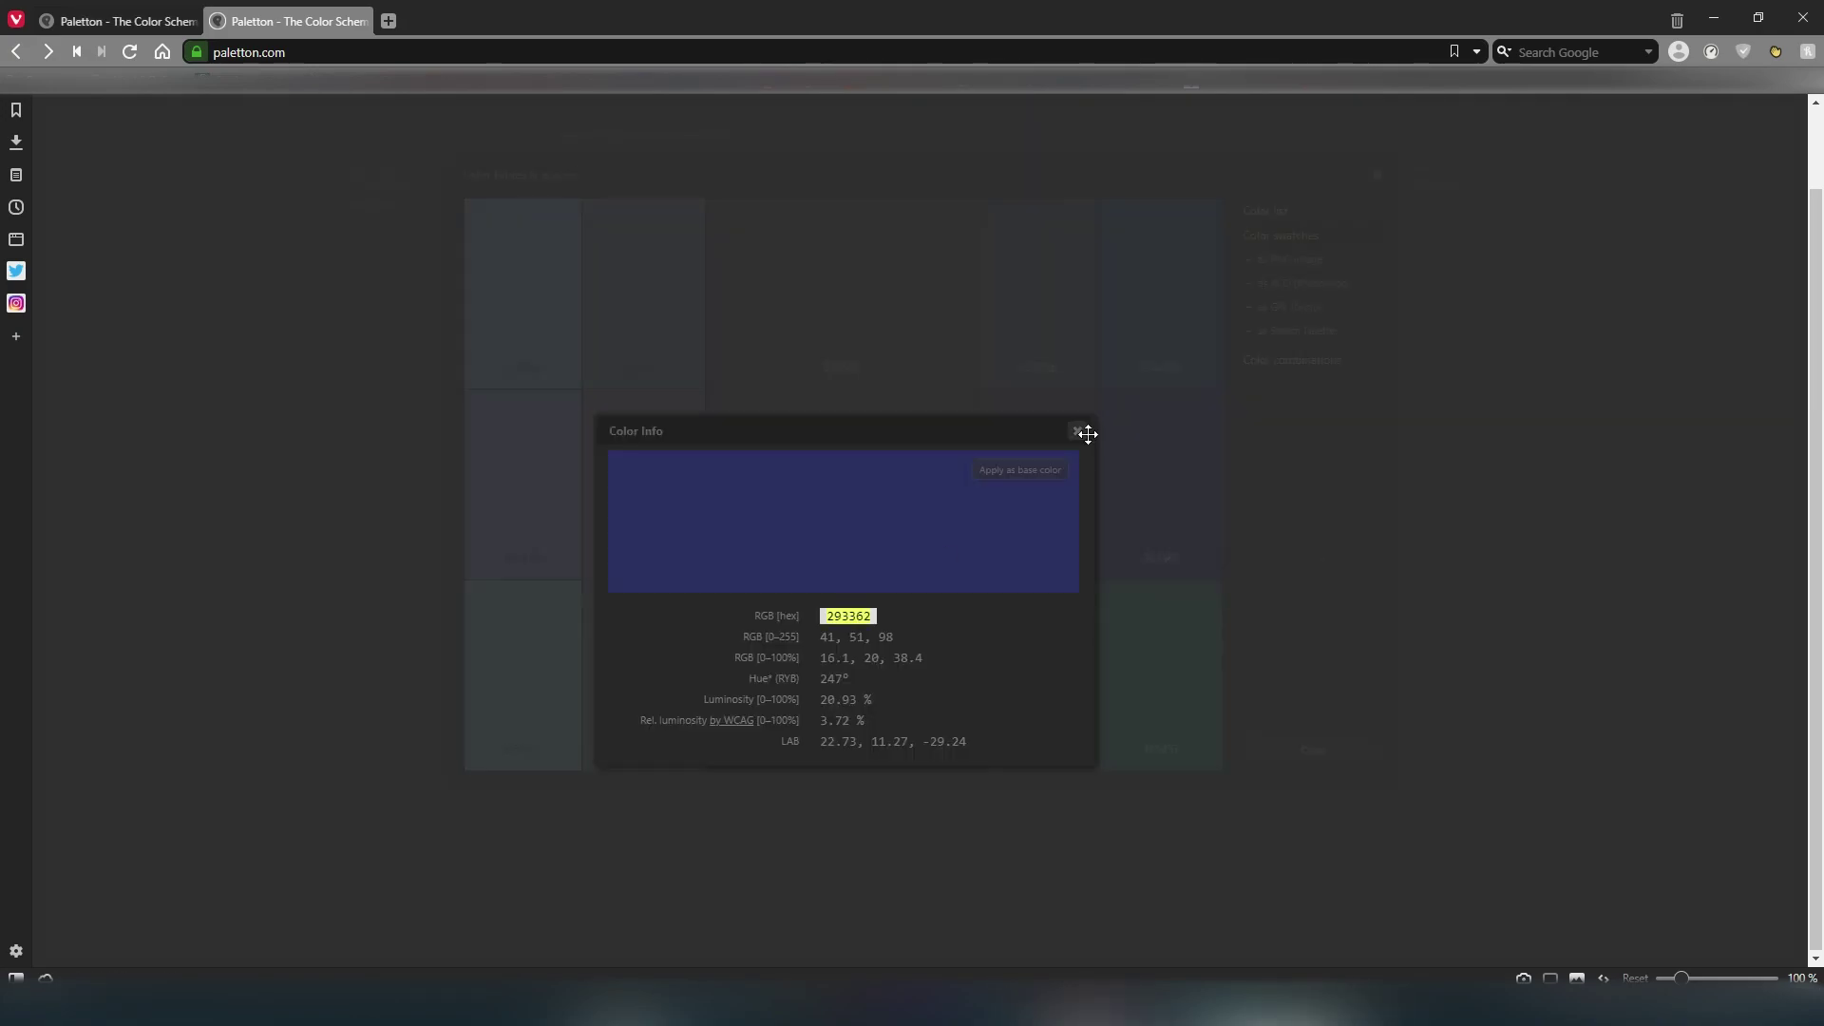
drag(656, 540, 628, 540)
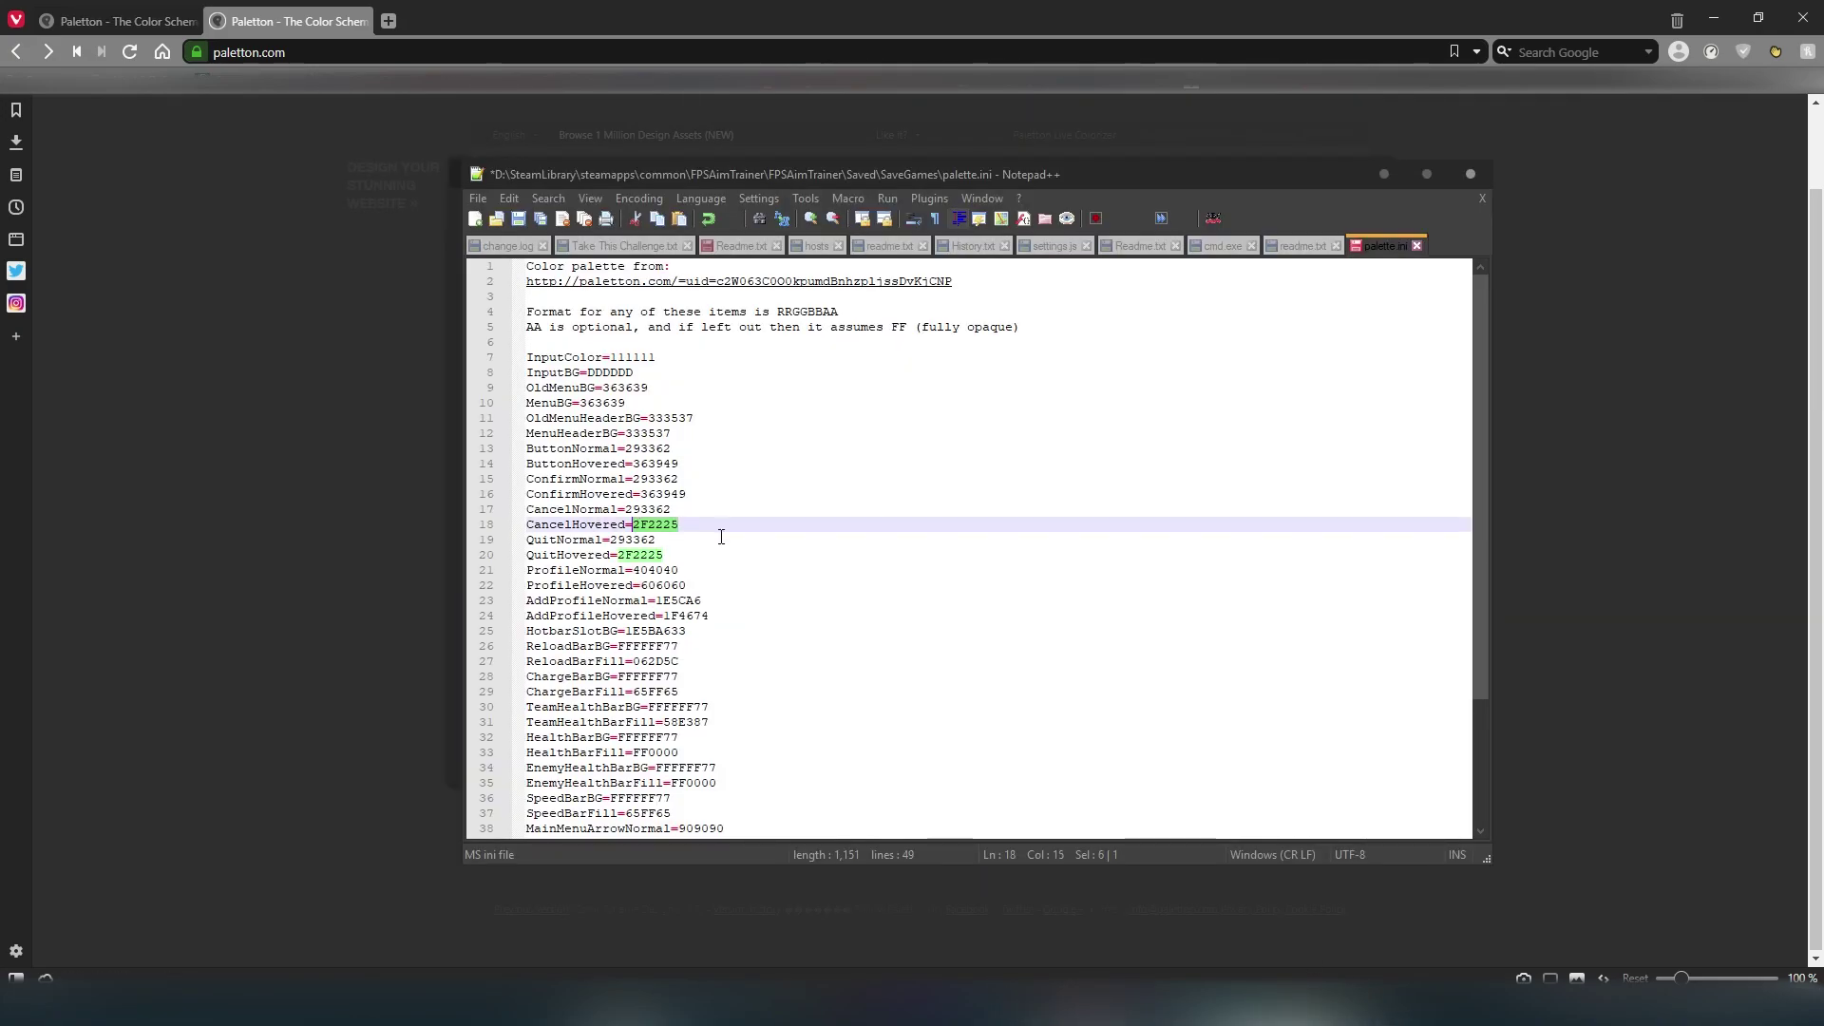
scroll(725, 529, down, 3)
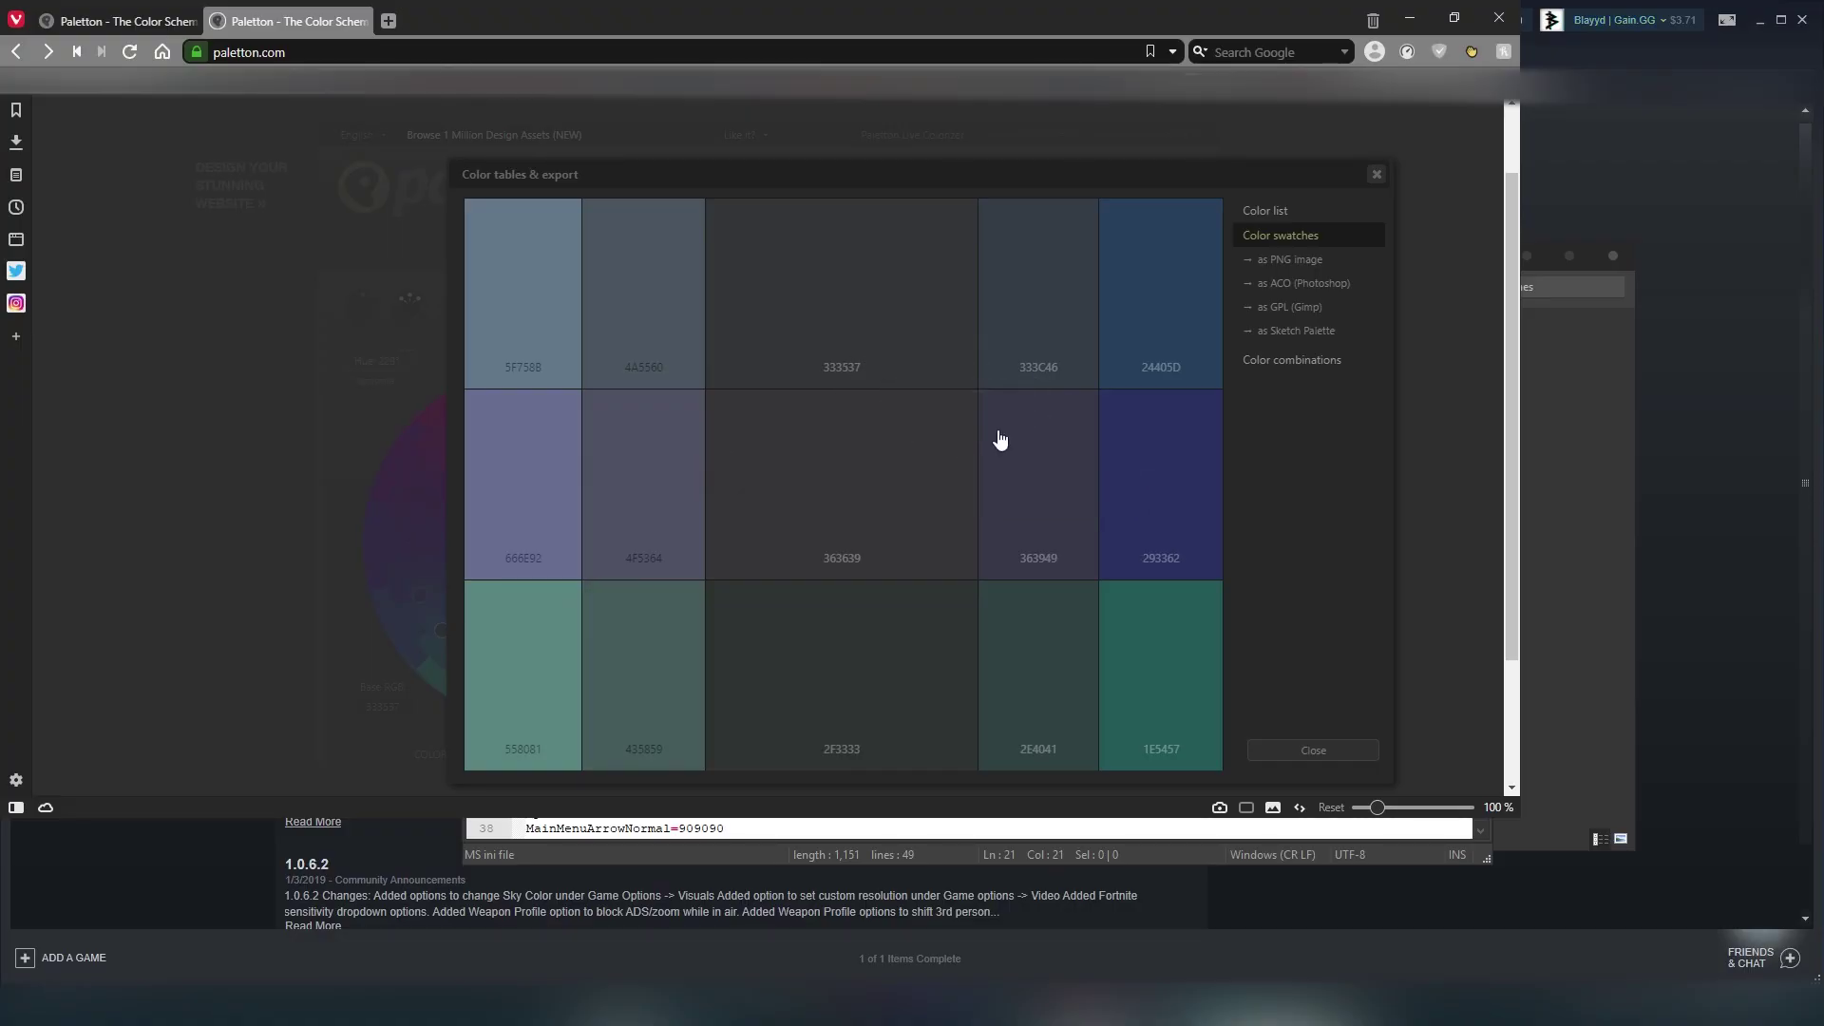
click(1169, 380)
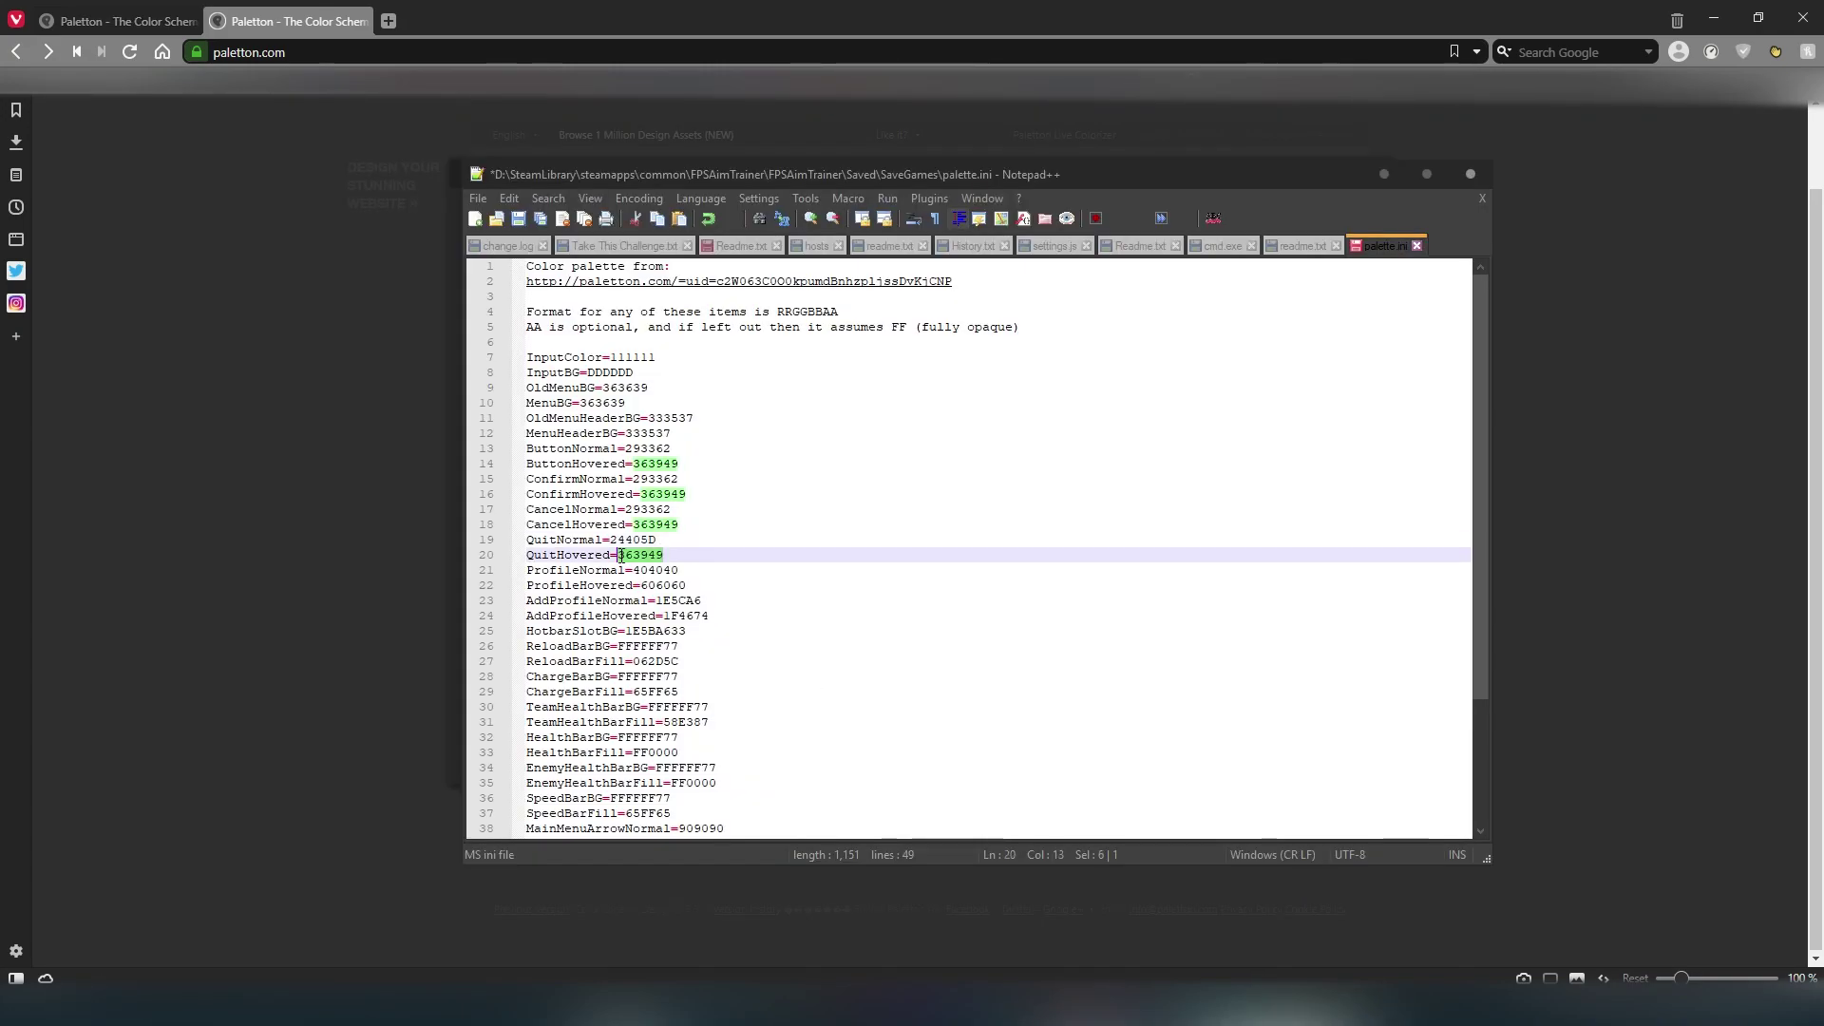
click(361, 470)
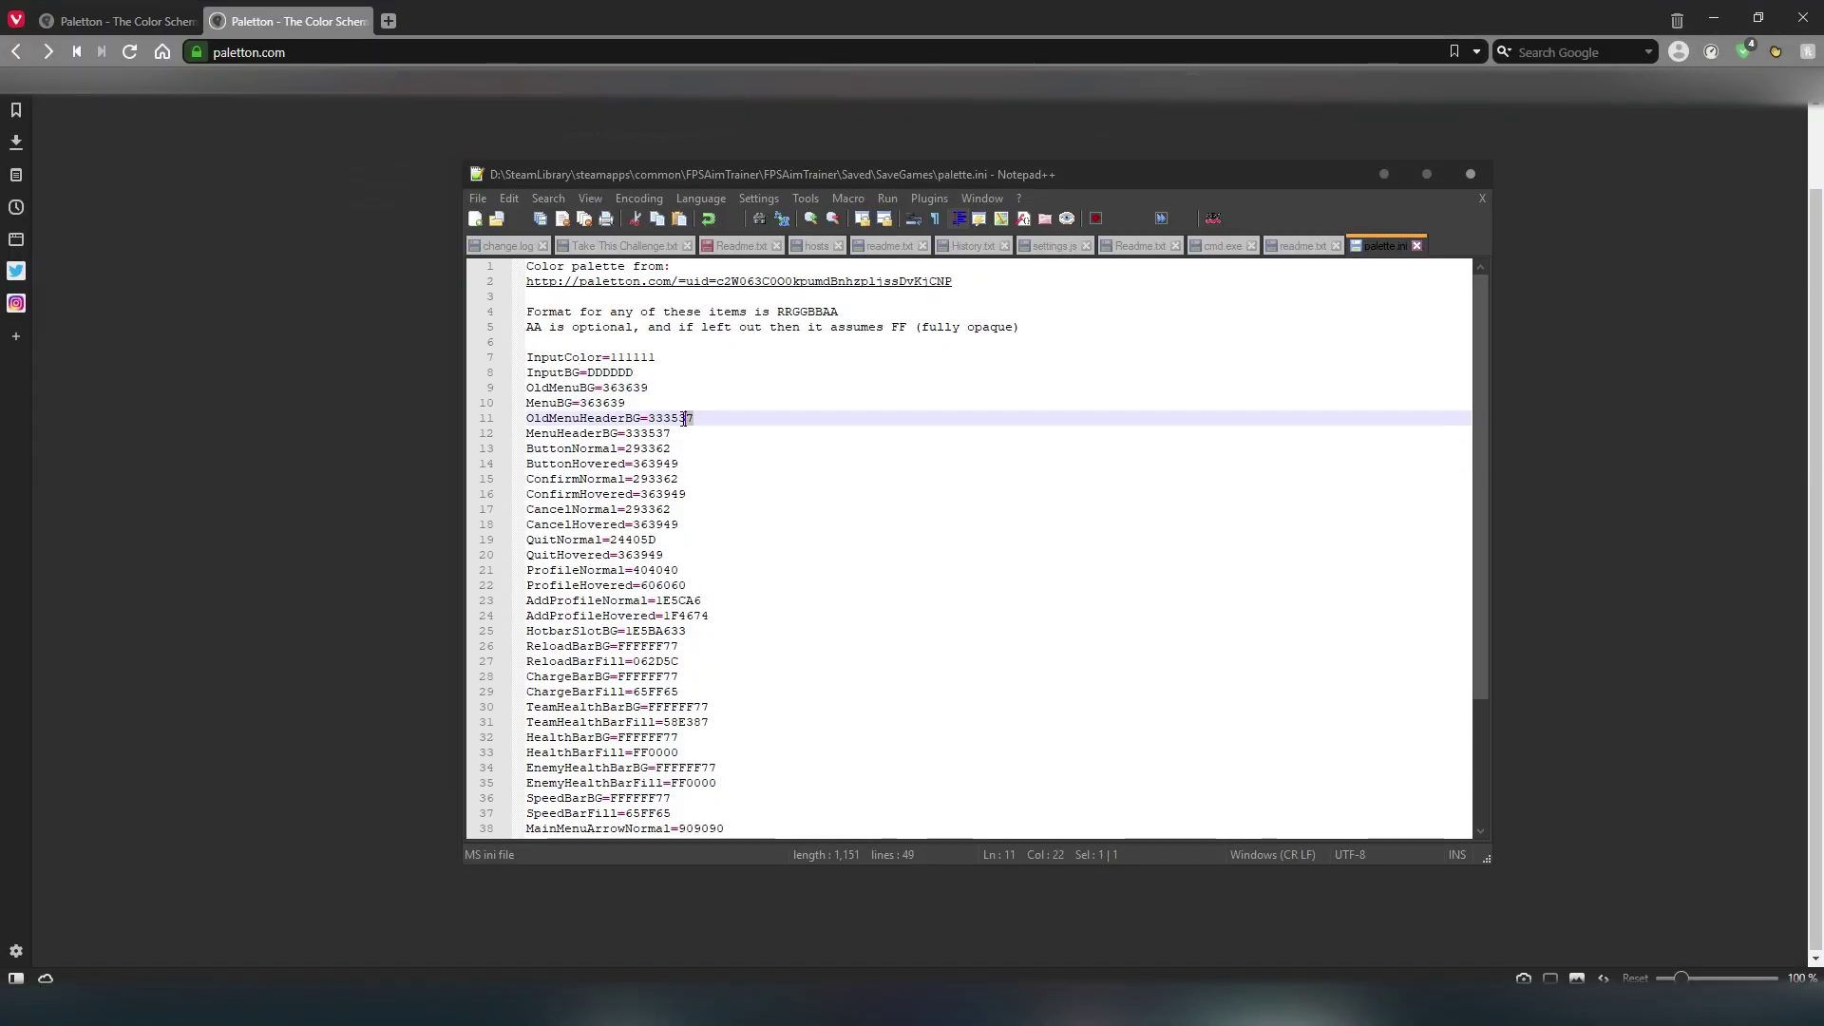
Paste 4F6A85 over the MenuHeaderBG and OldMenuHeaderBG values and save palette.ini
text(202224)
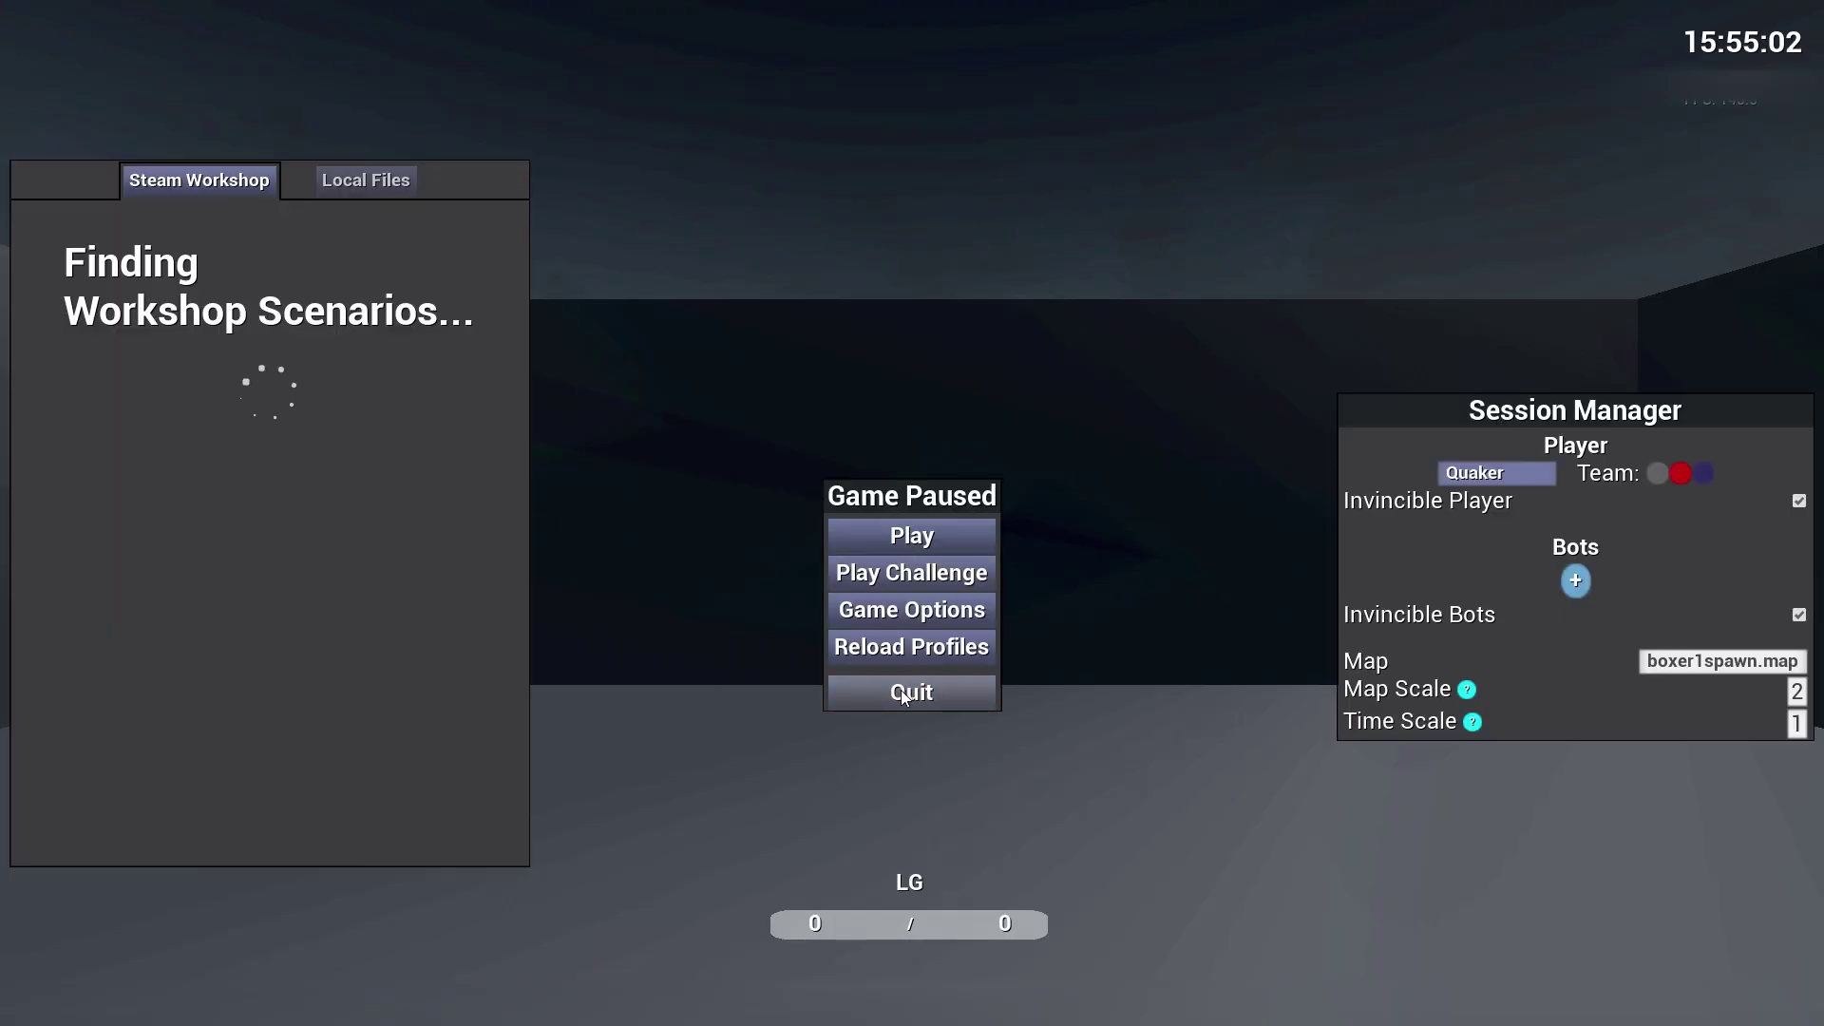
click(912, 692)
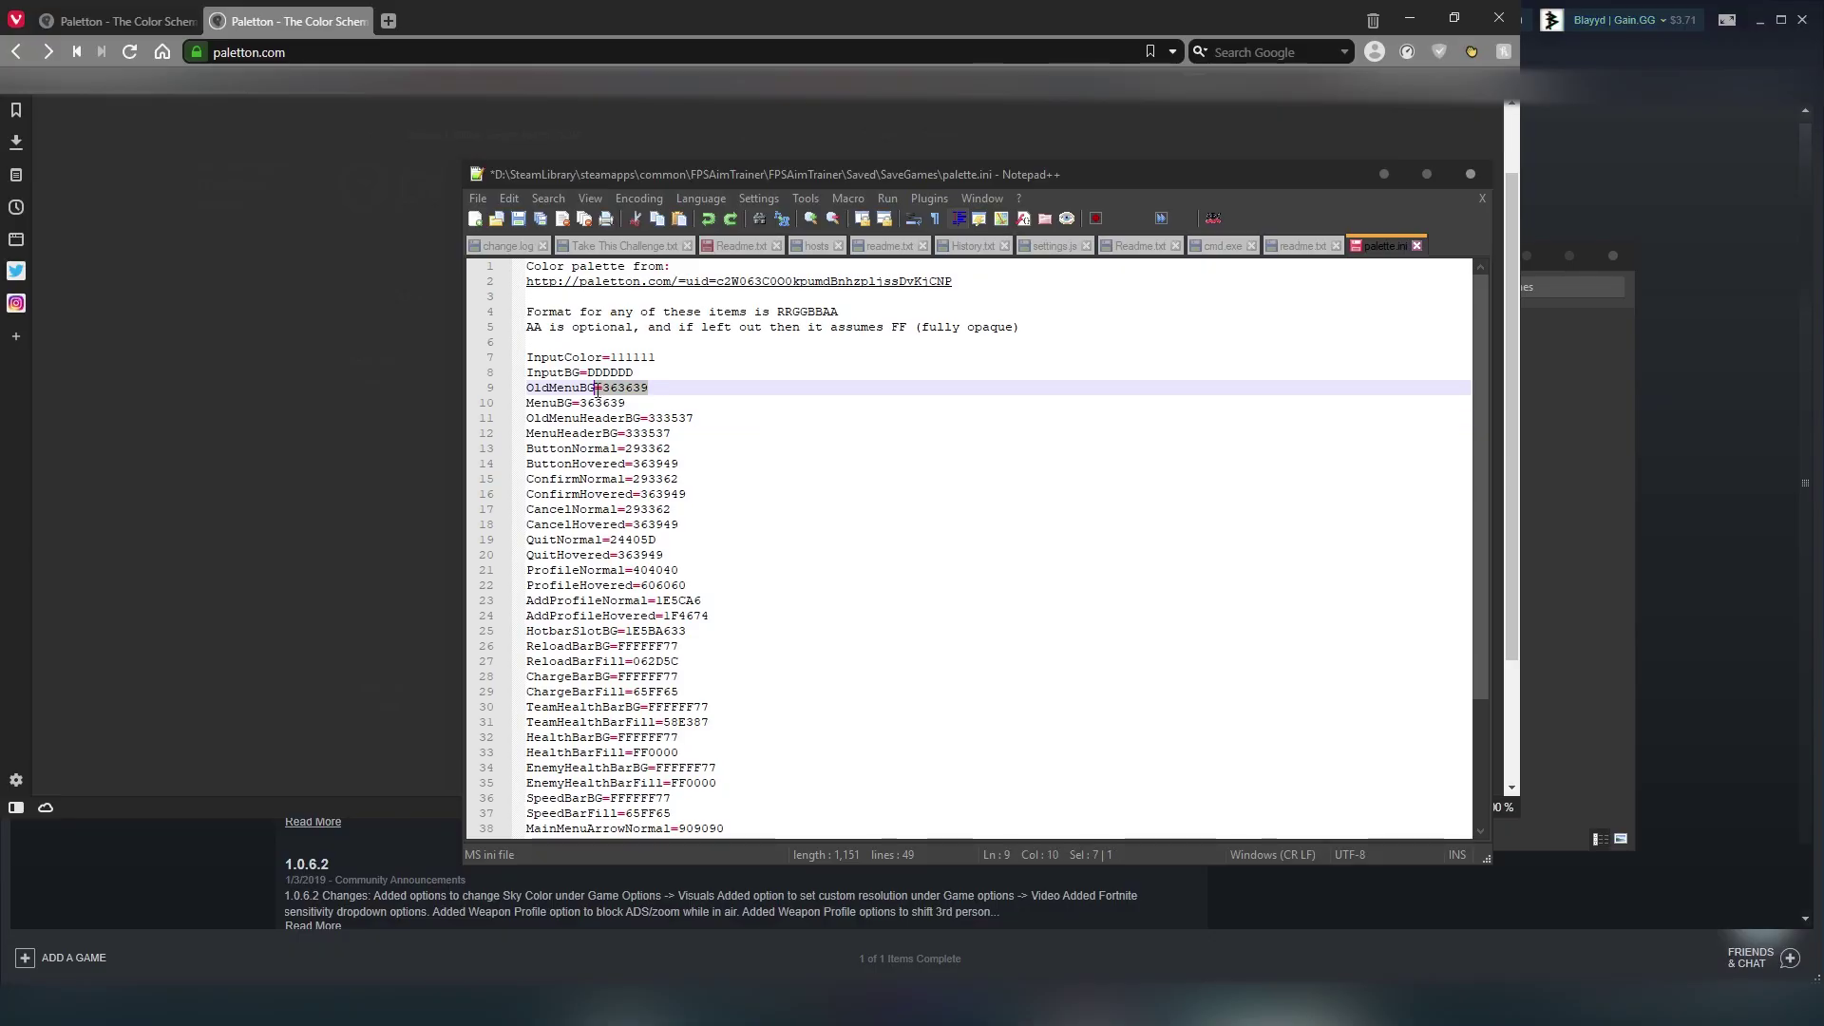
key(ctrl+v)
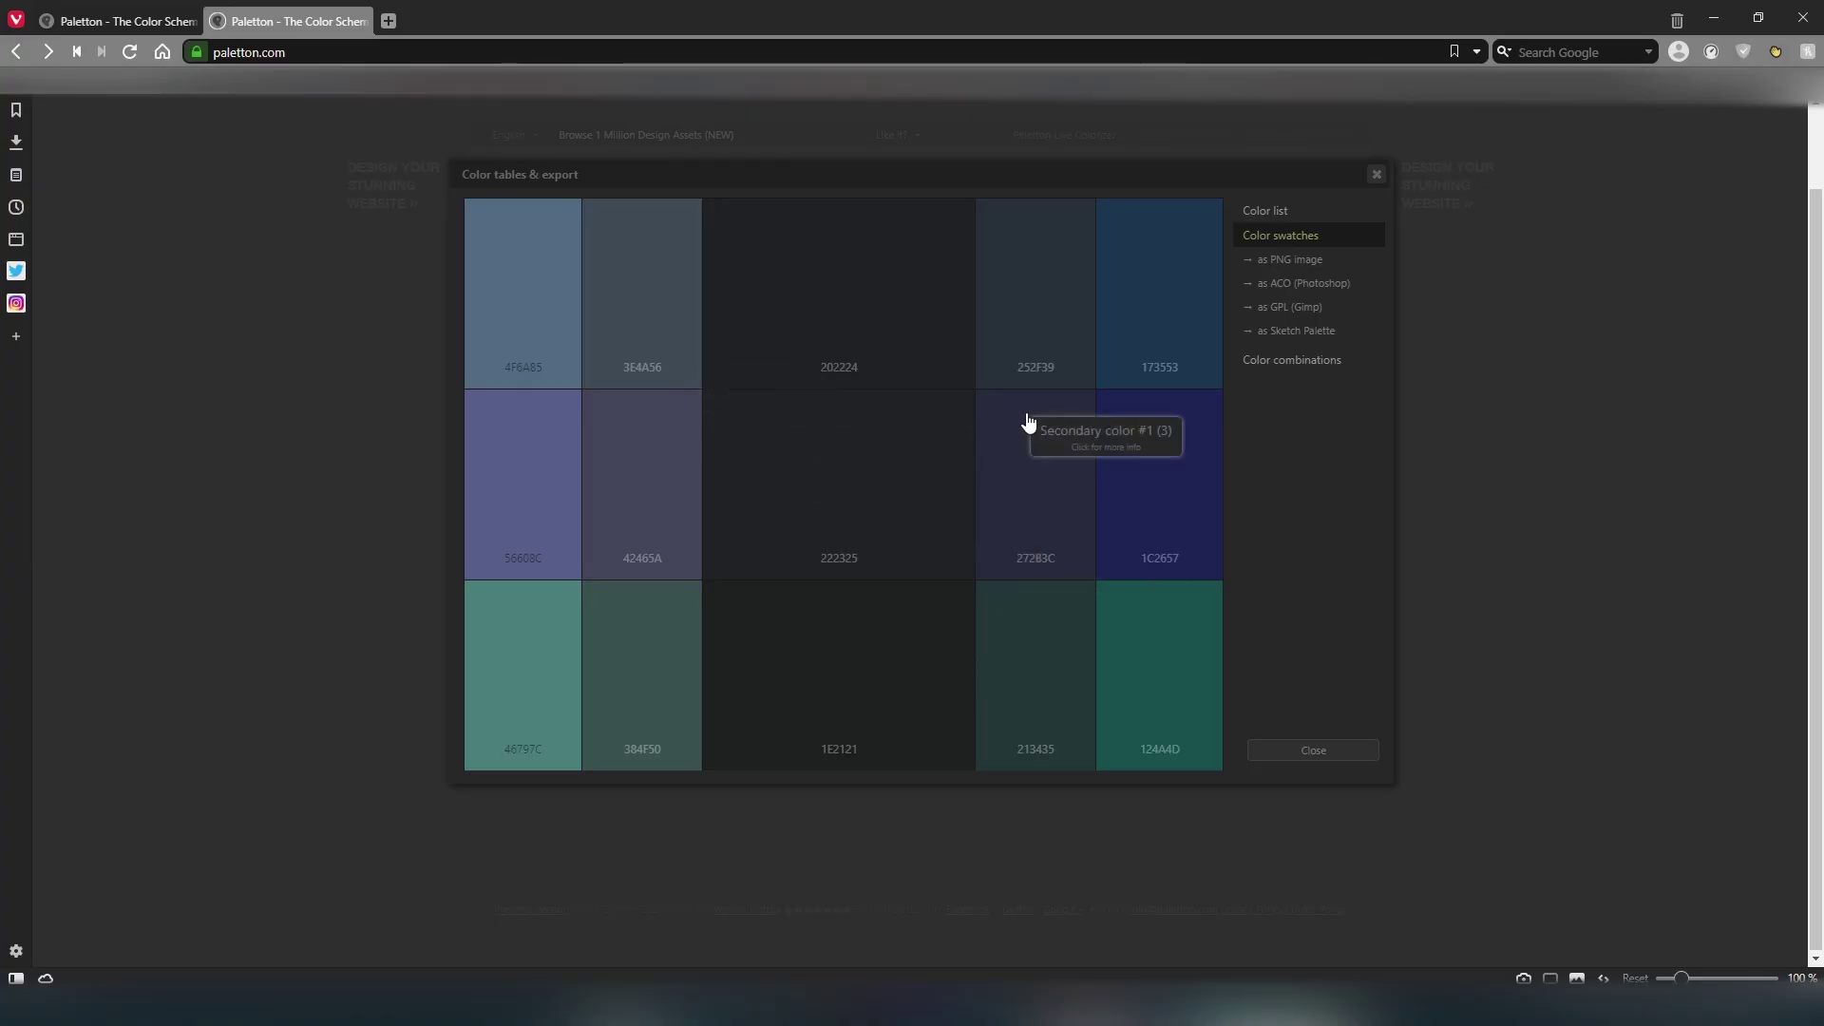
click(528, 359)
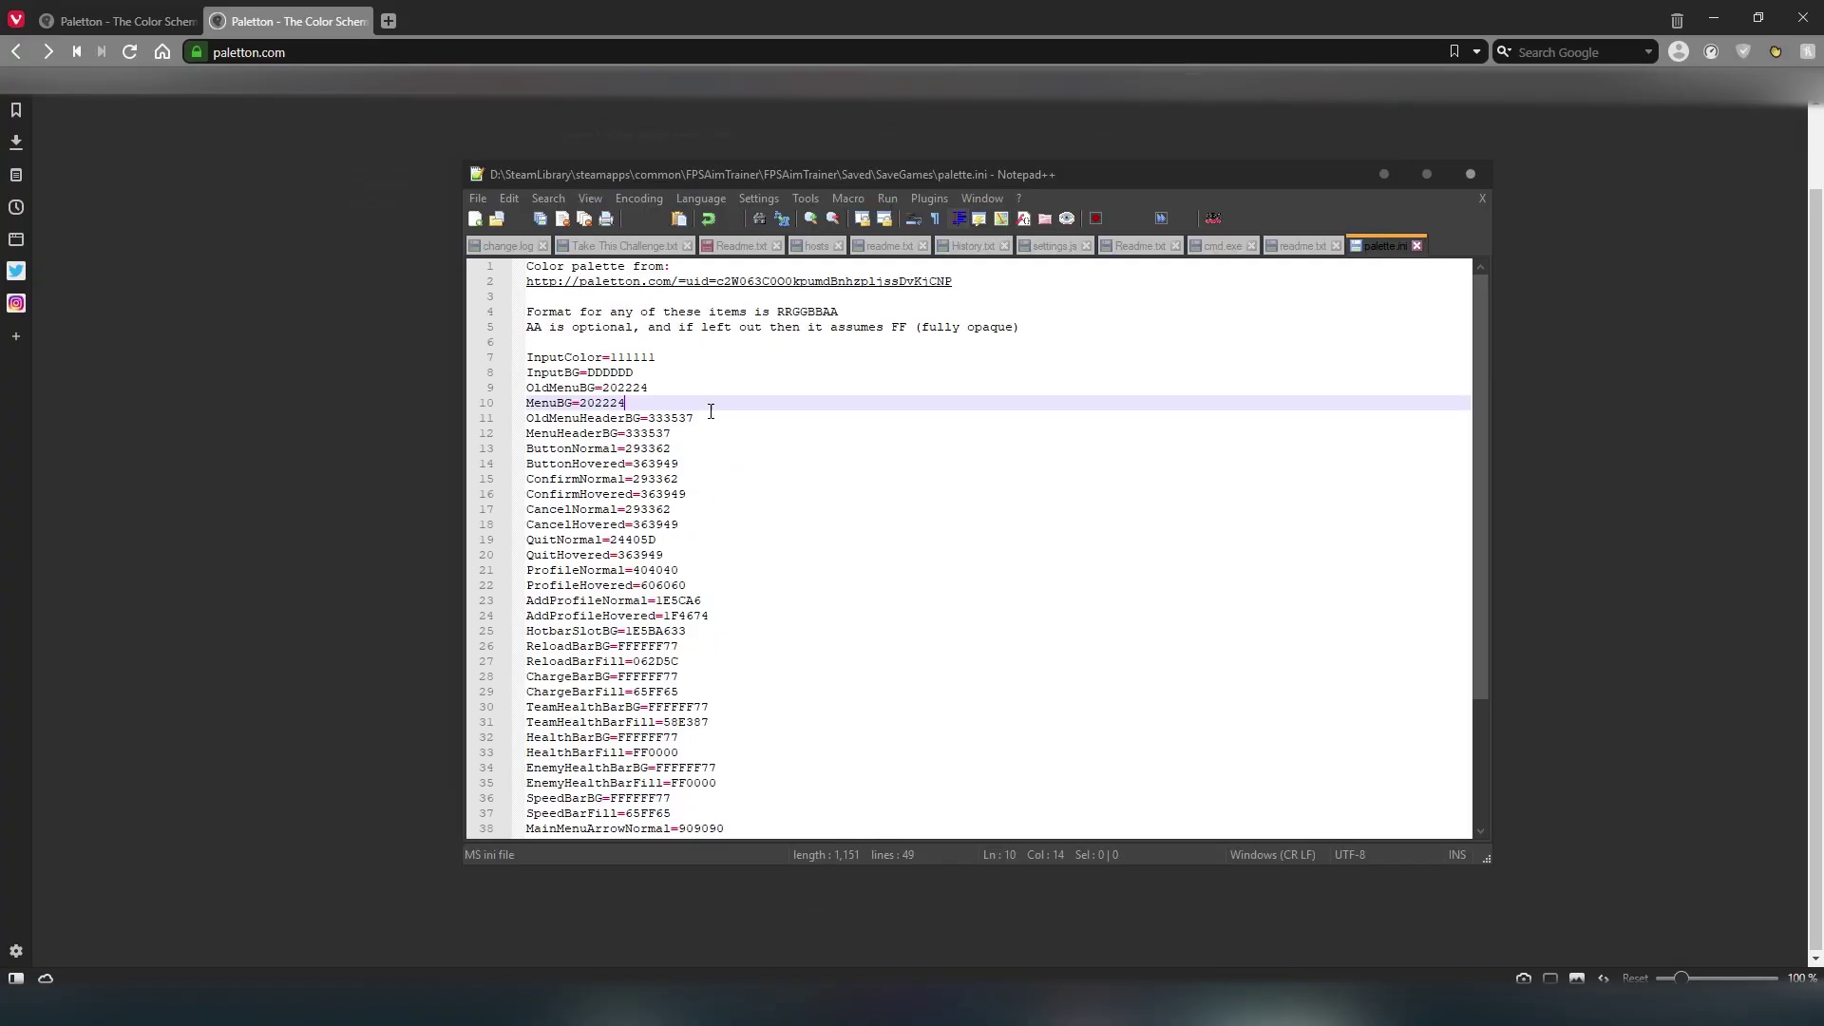
text(4F6A85)
key(ctrl+s)
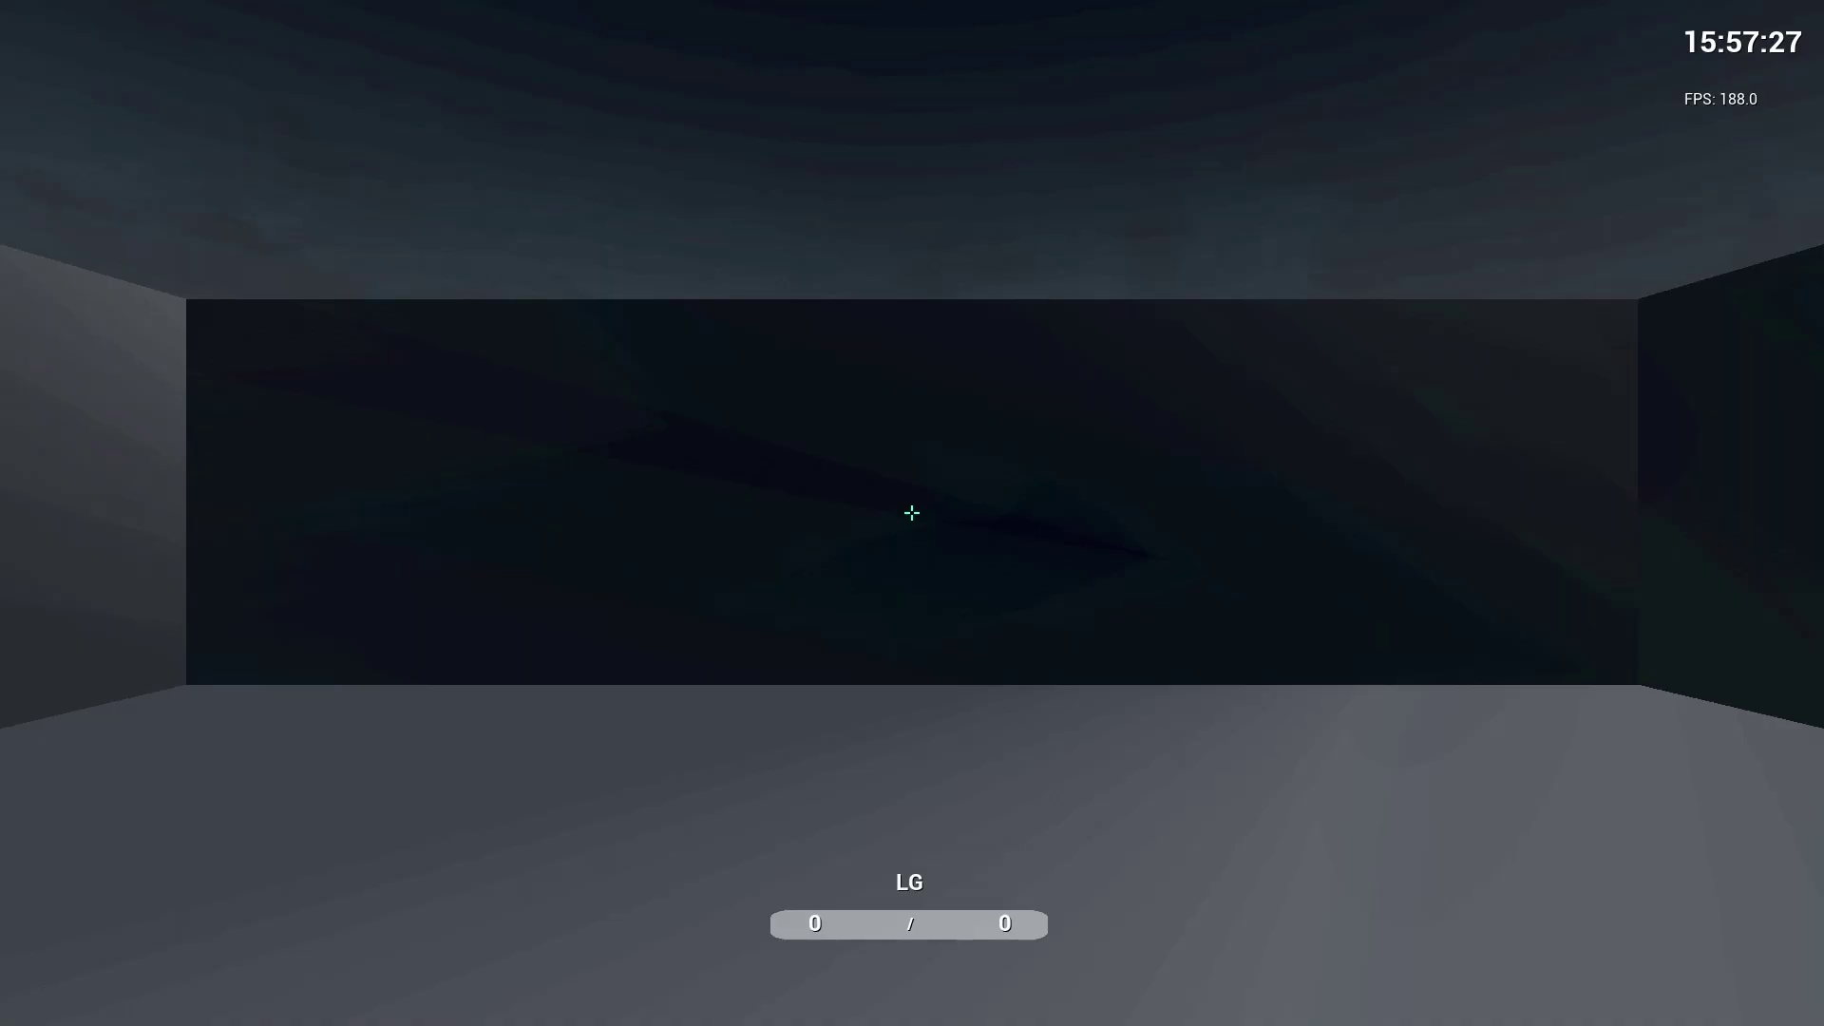
Pause, browse Key Binds, Weapons, Visuals and Colors options, confirm, then list the Local Files scenarios
key(Escape)
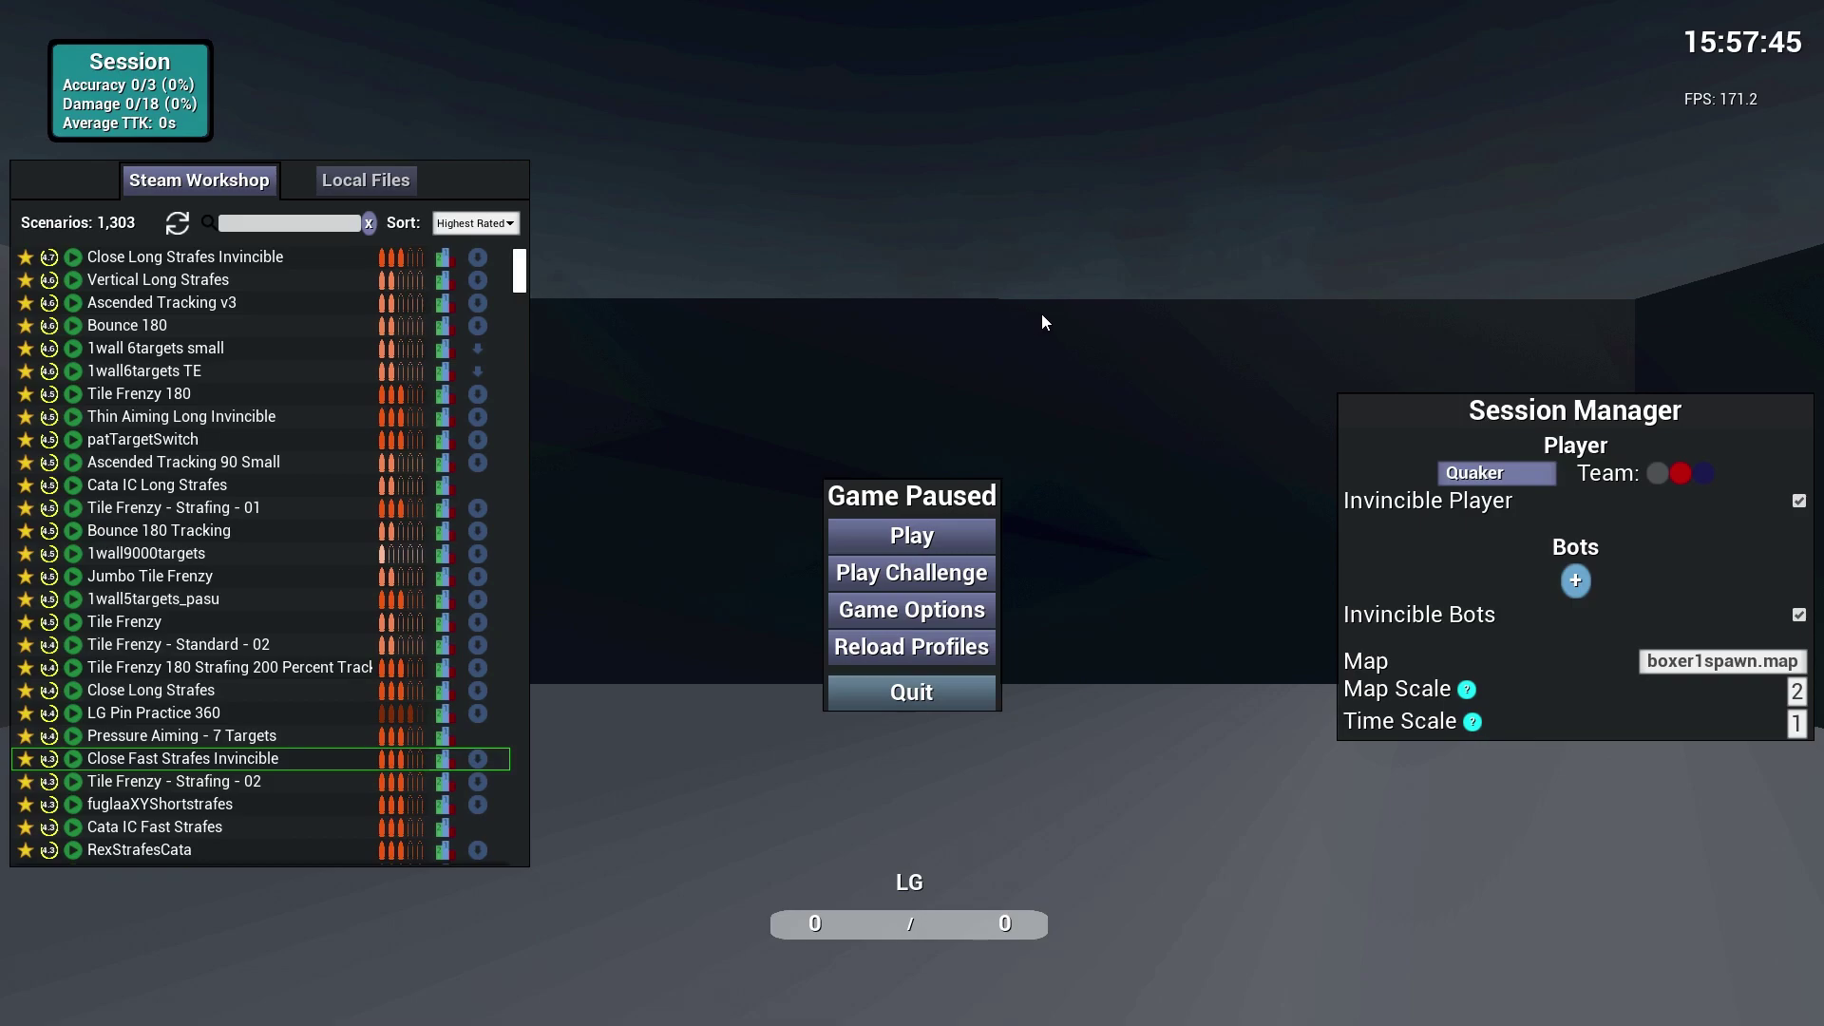
click(951, 611)
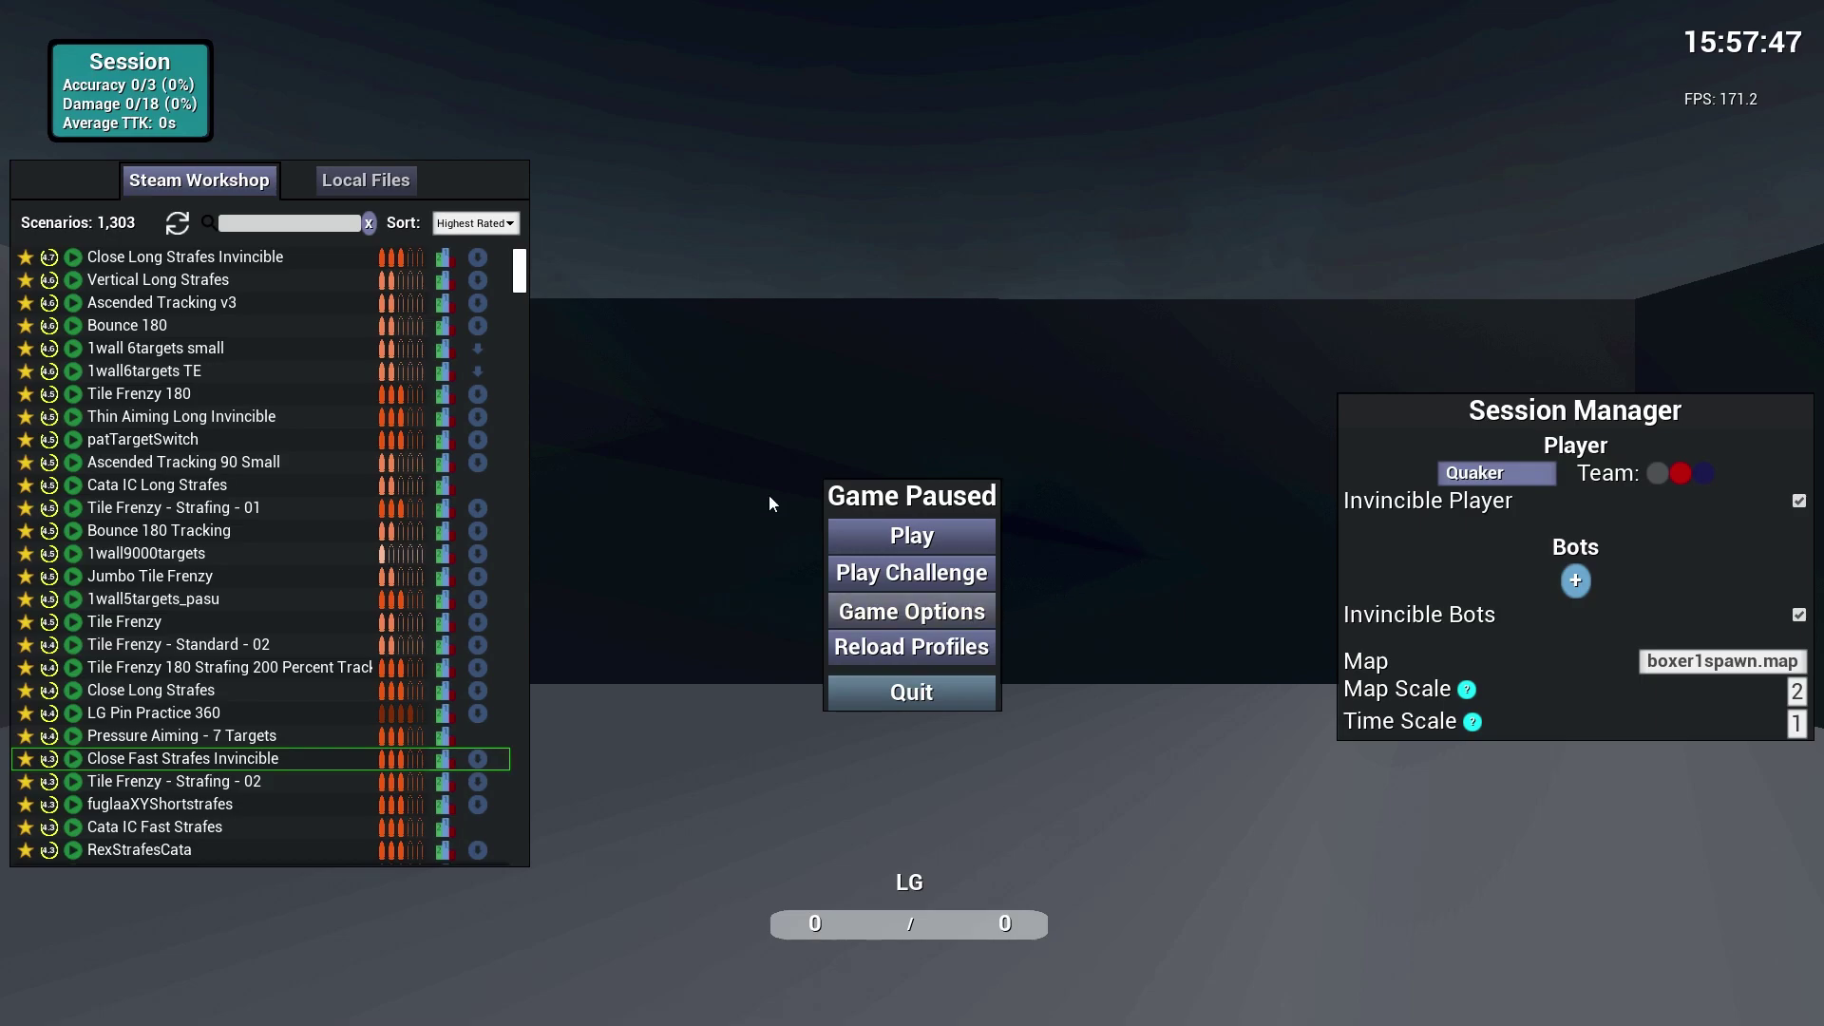
click(619, 270)
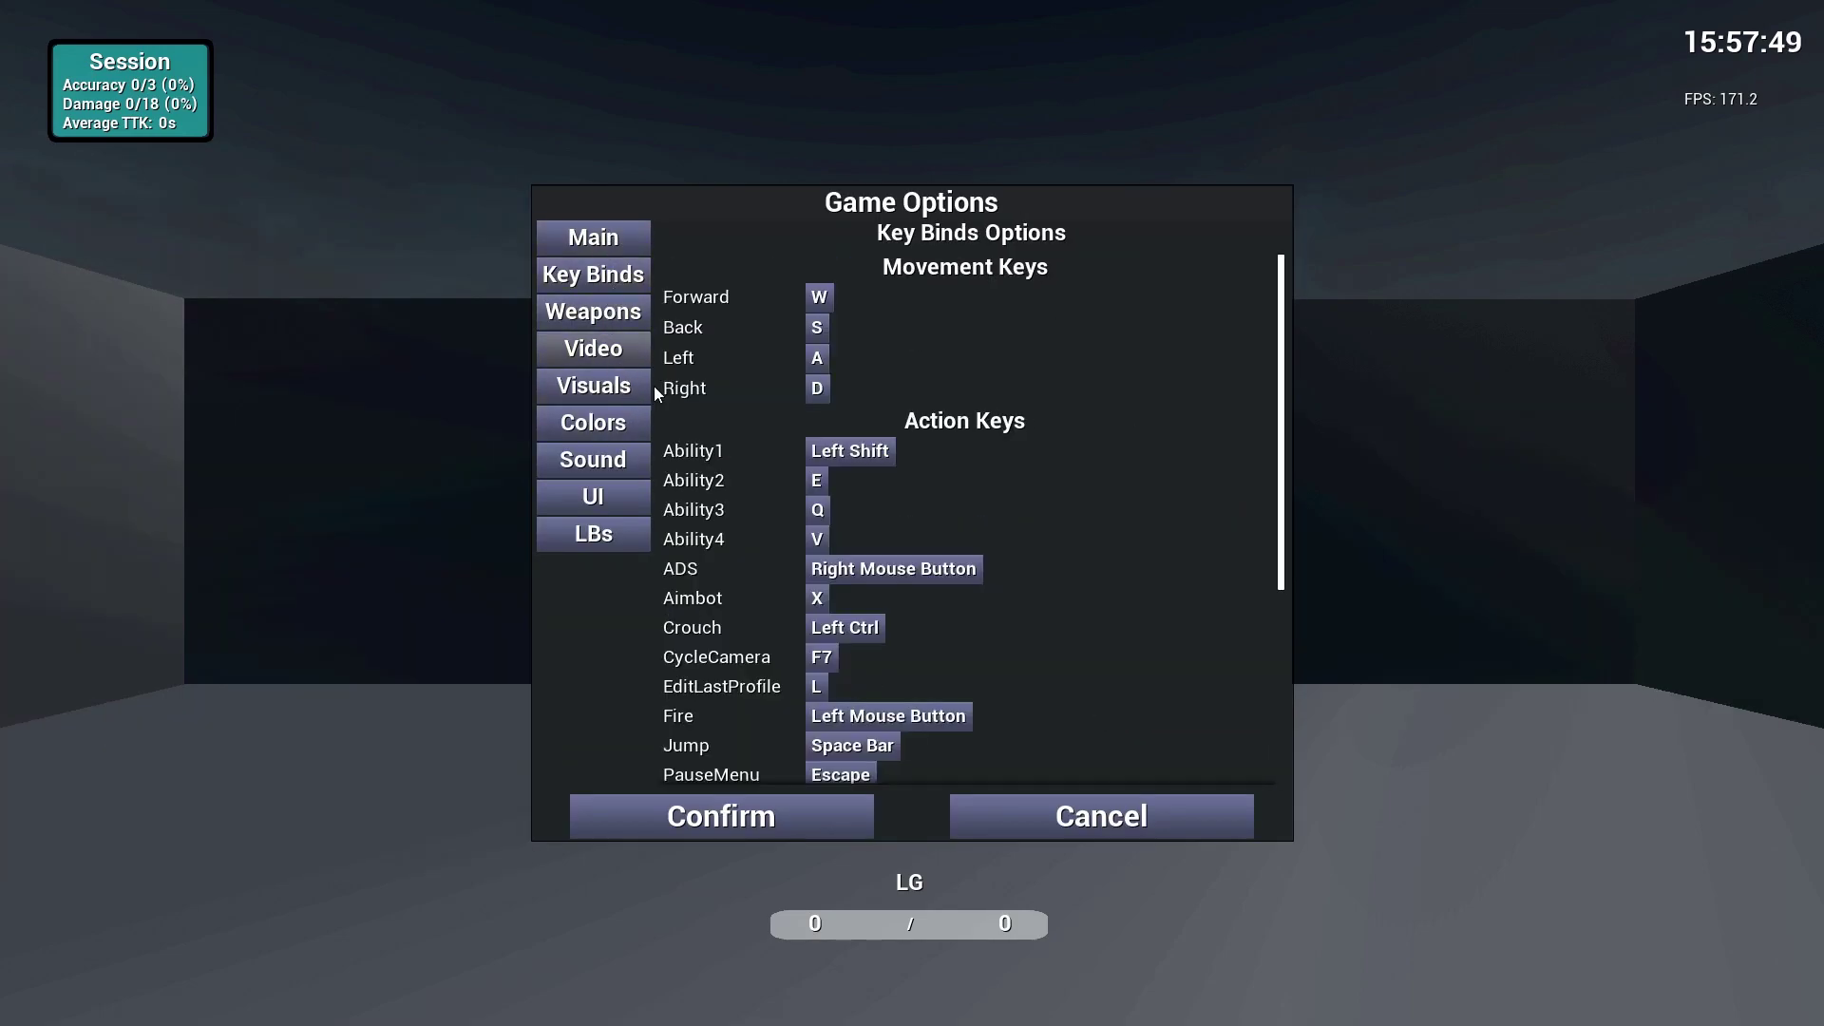
scroll(665, 399, down, 5)
click(593, 312)
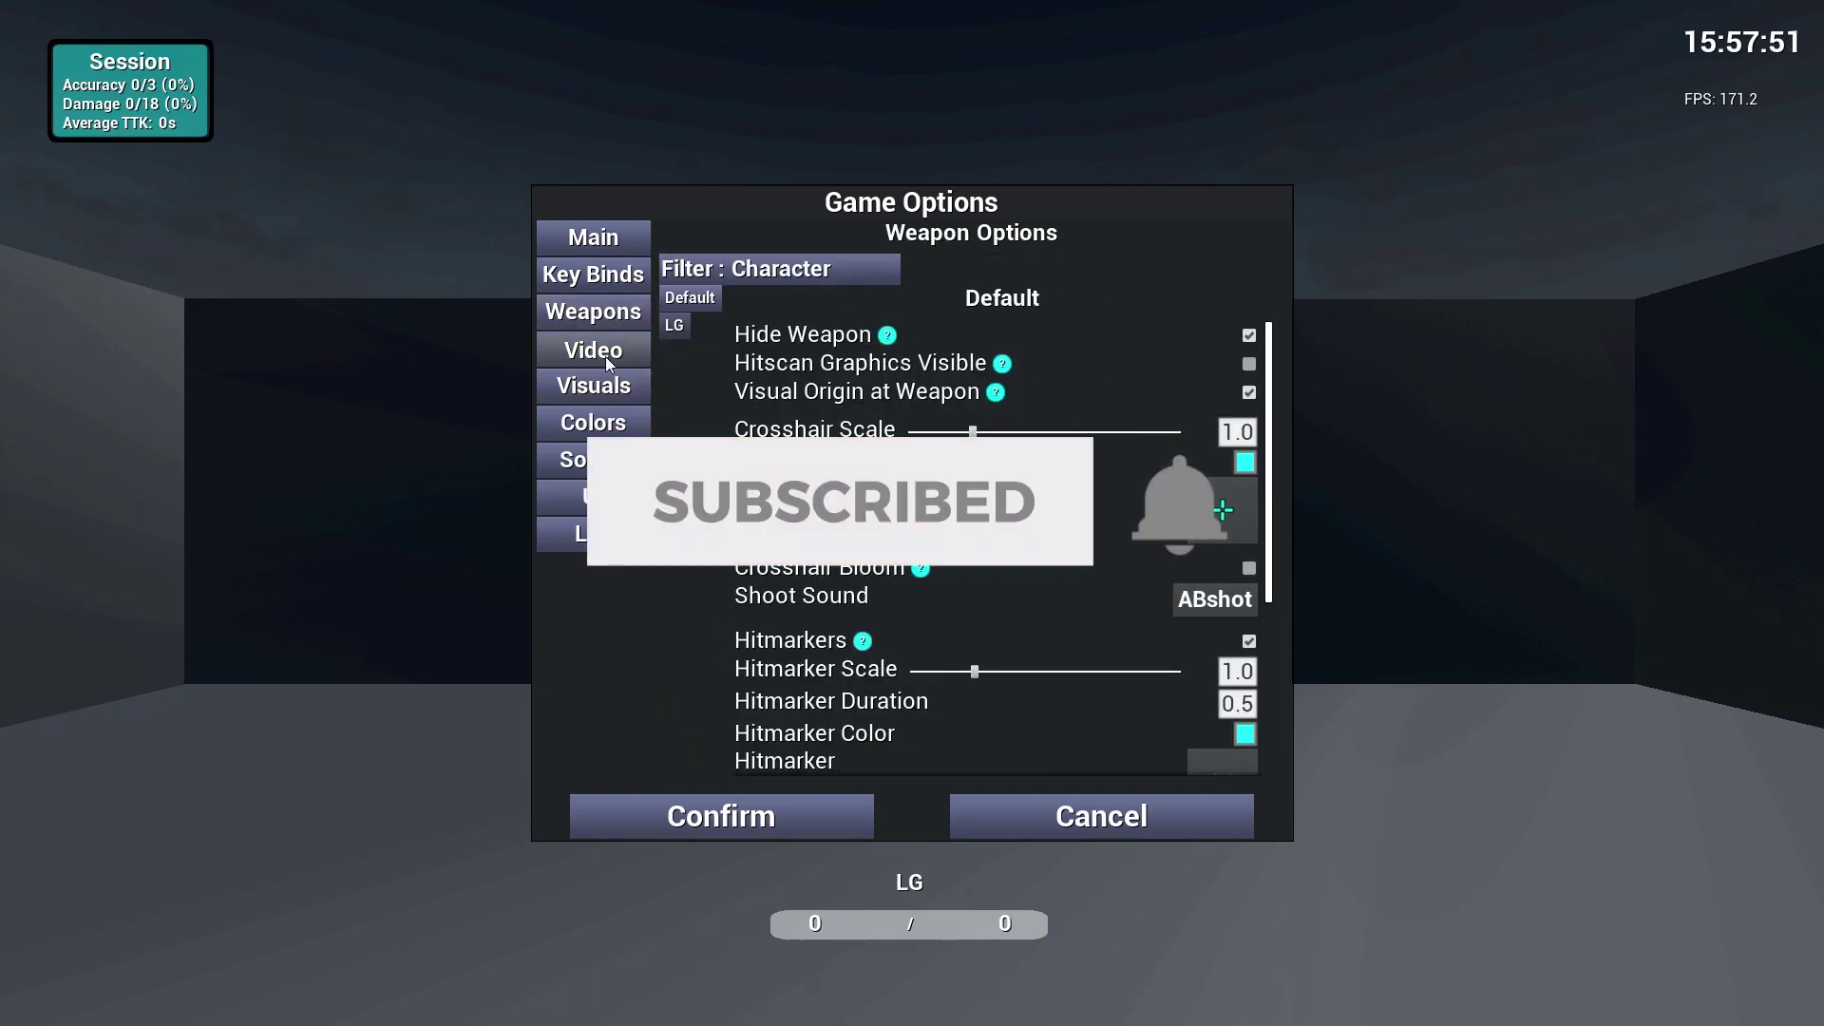
click(593, 385)
click(593, 422)
click(690, 820)
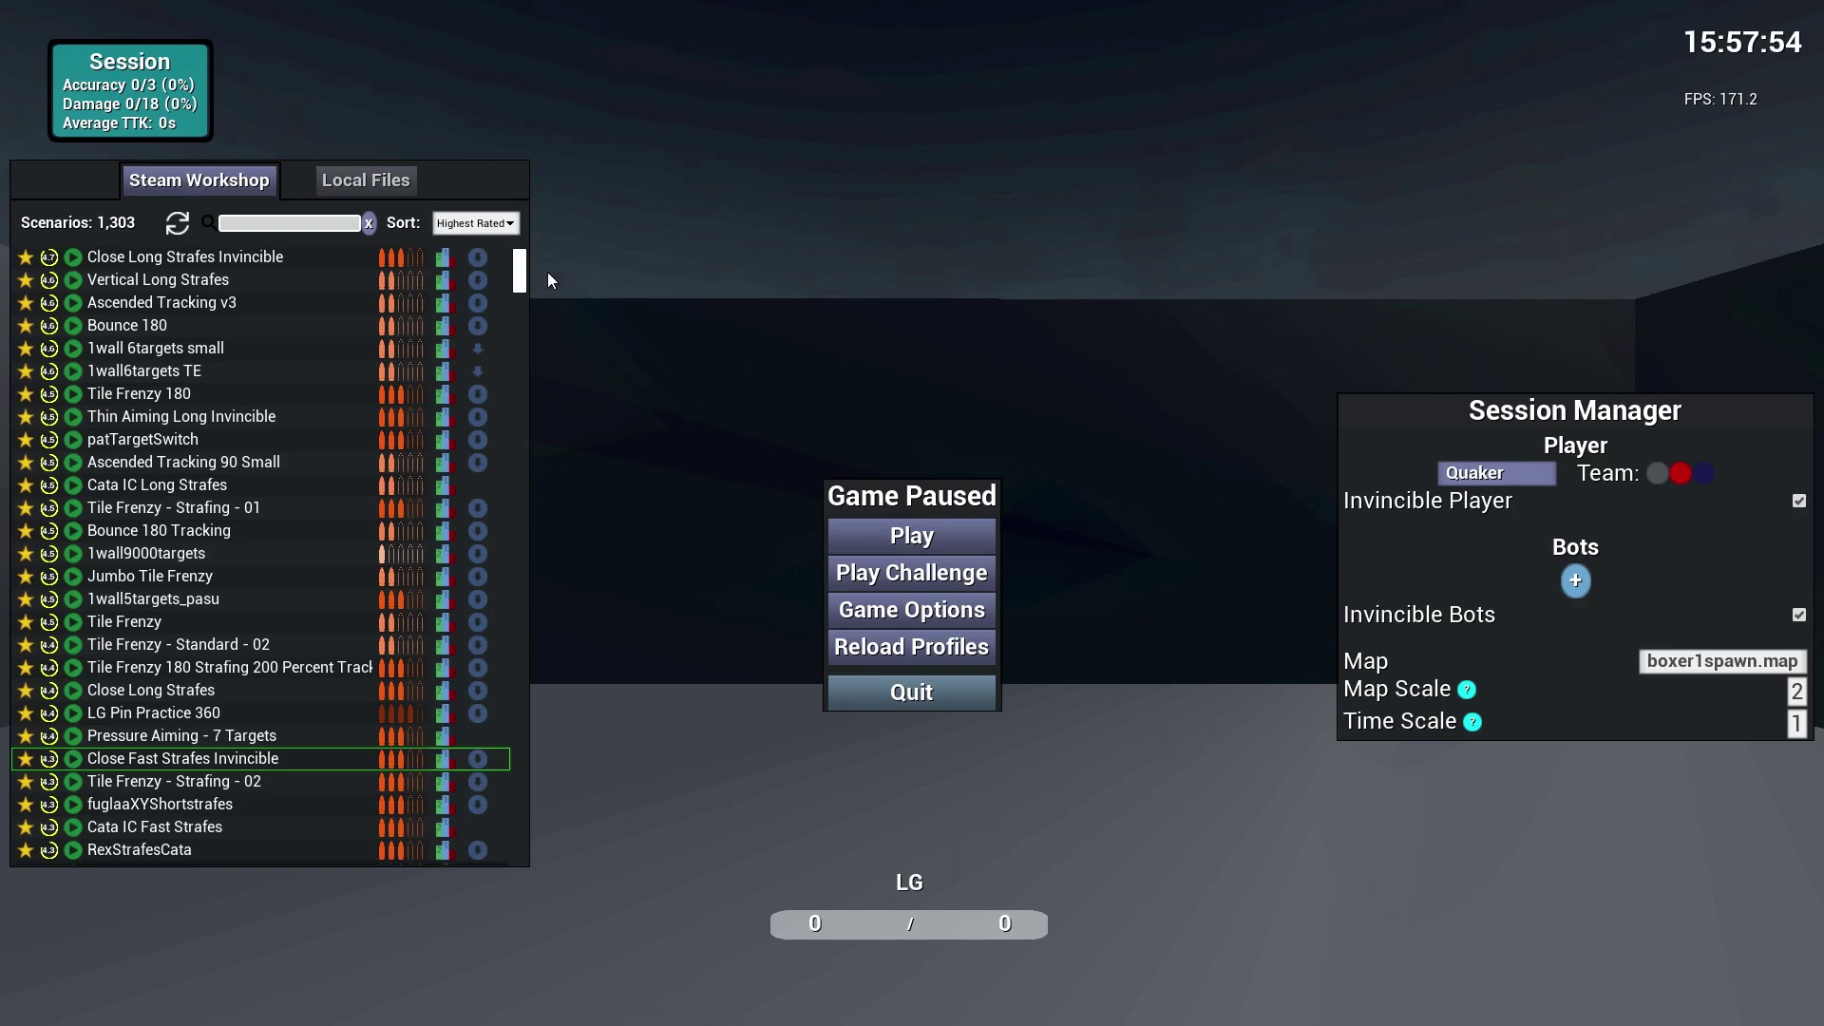
click(365, 180)
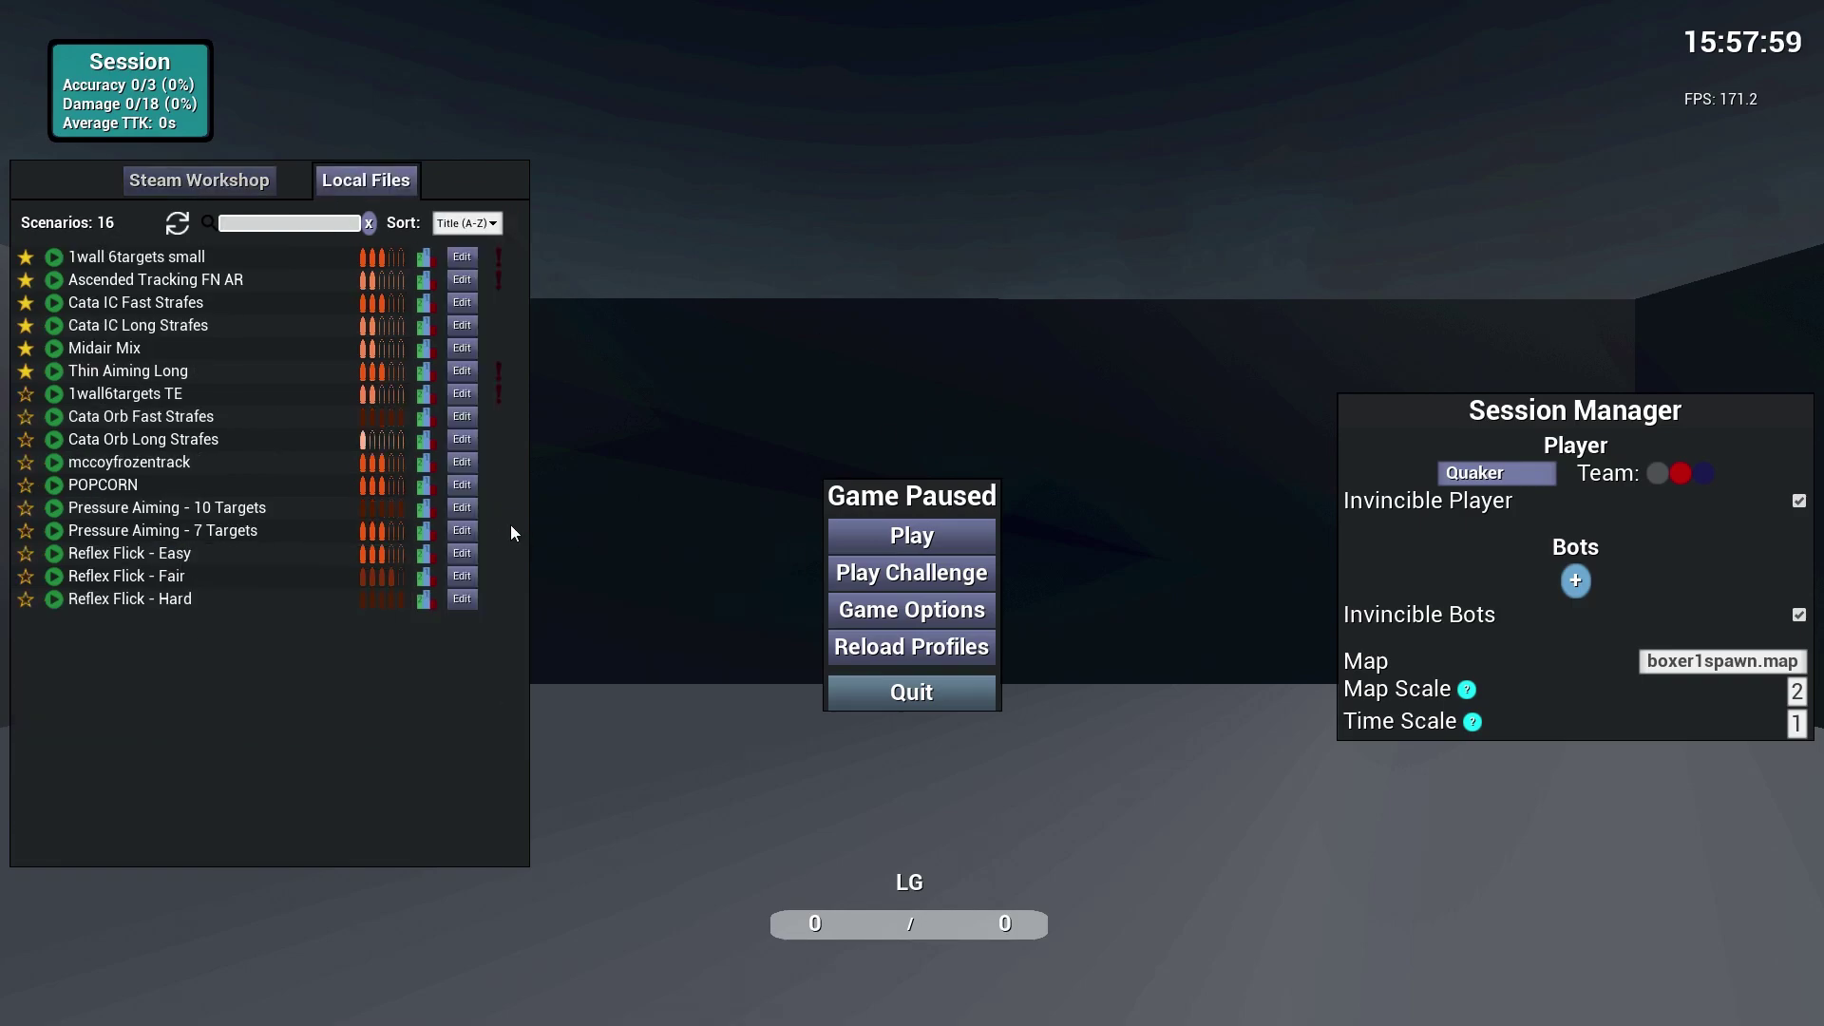